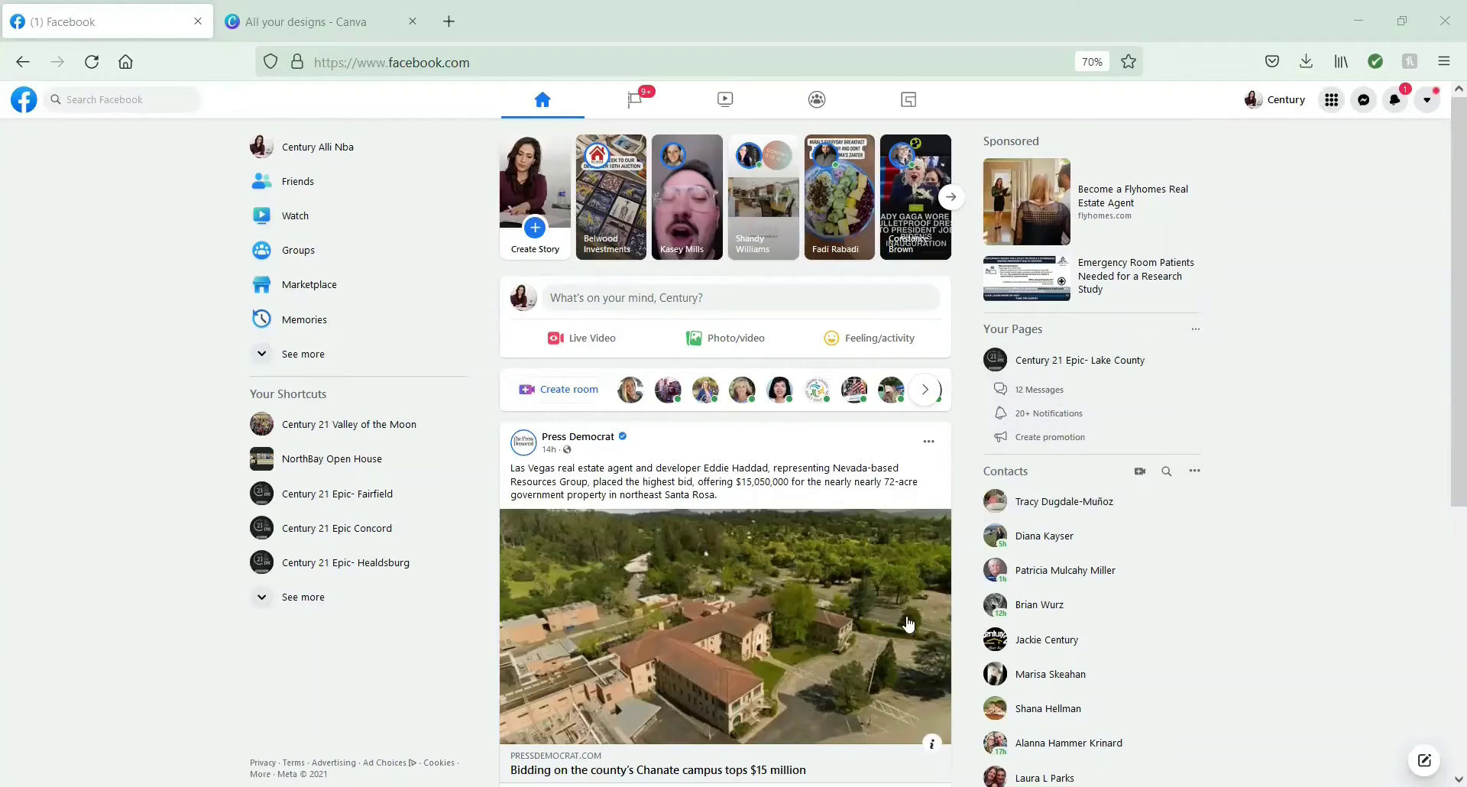
# From the Century 21 Epic- Santa Rosa page's full list of photo albums, open the listing album dated 12/04/21.
pyautogui.click(365, 613)
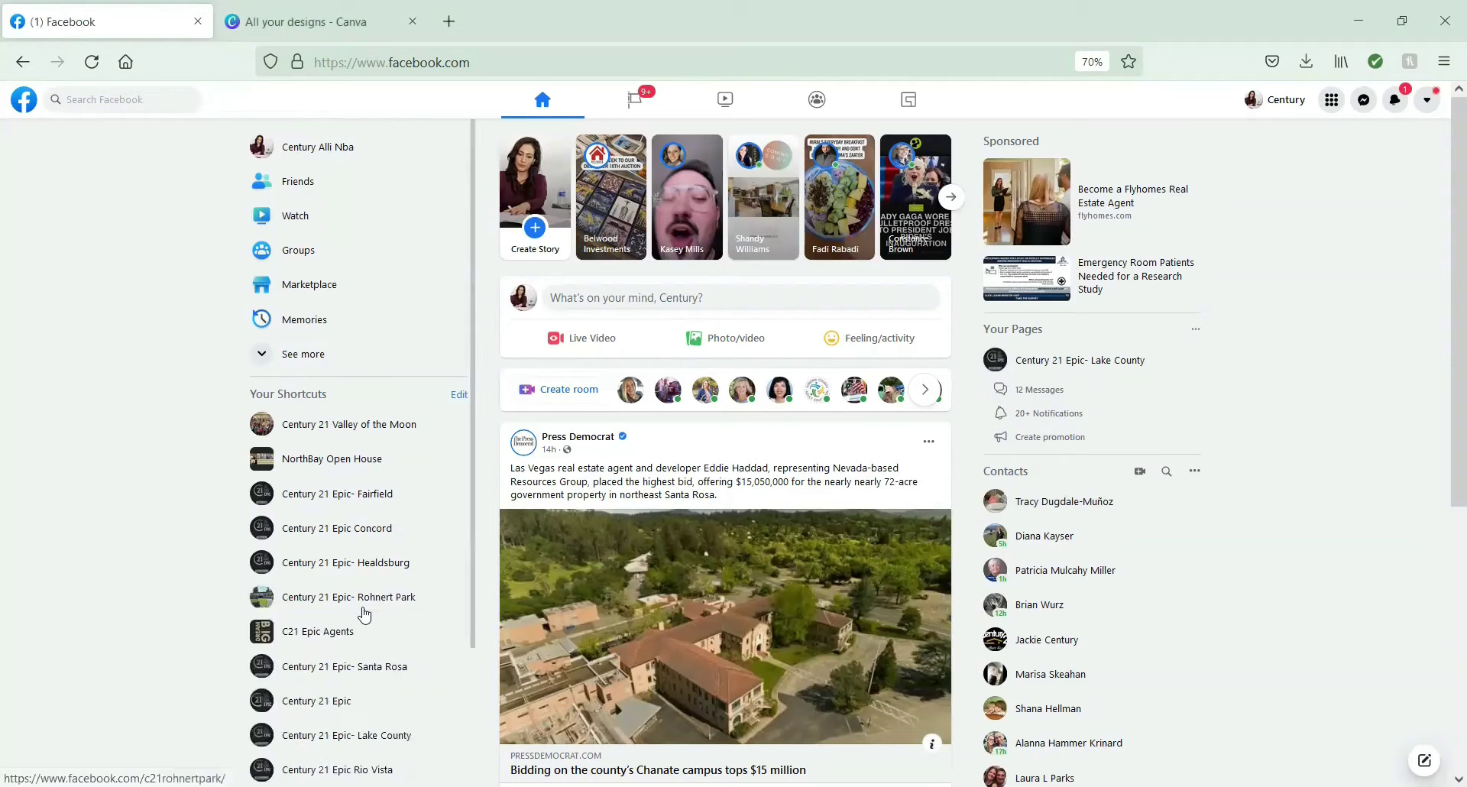
pyautogui.click(349, 674)
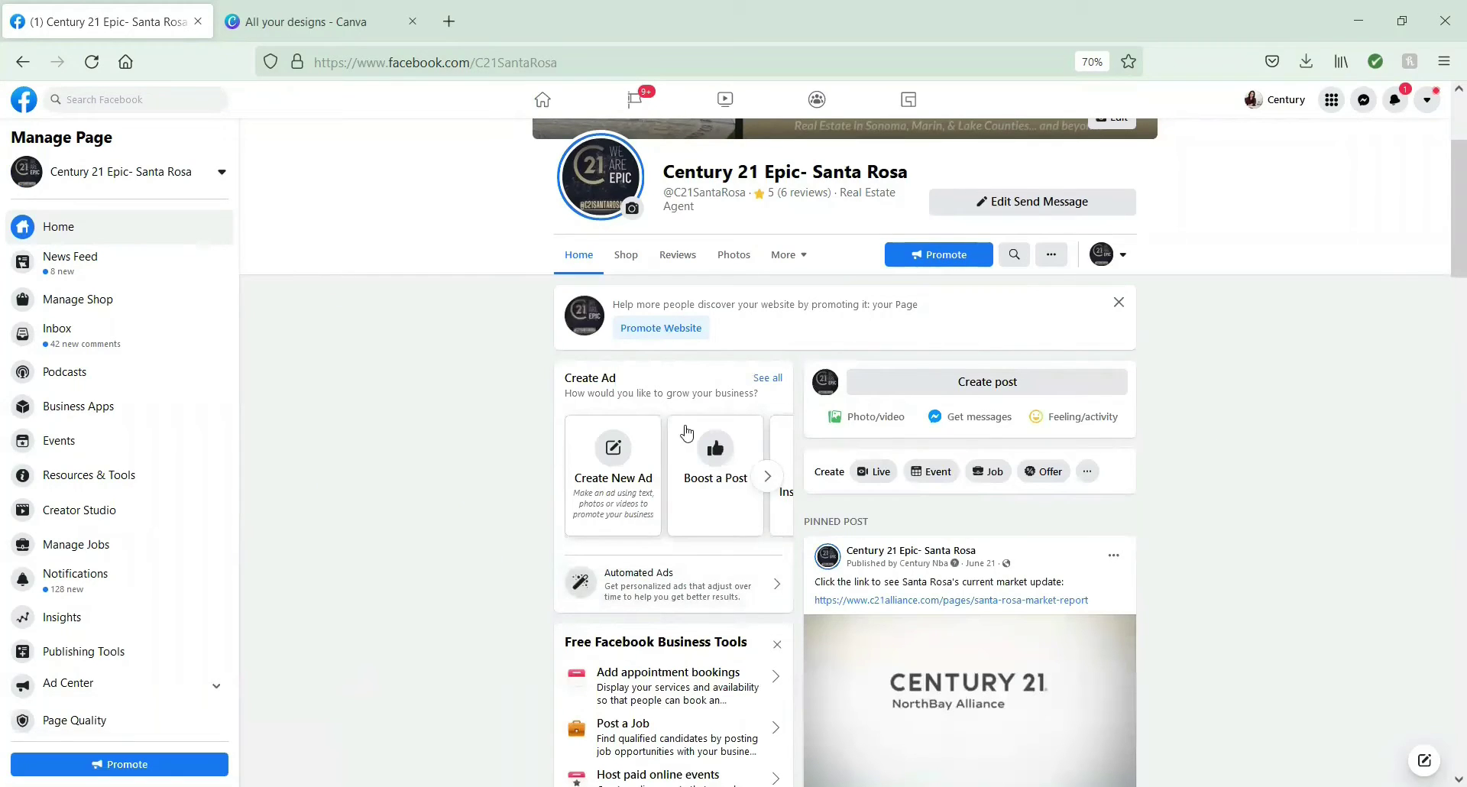
pyautogui.click(735, 257)
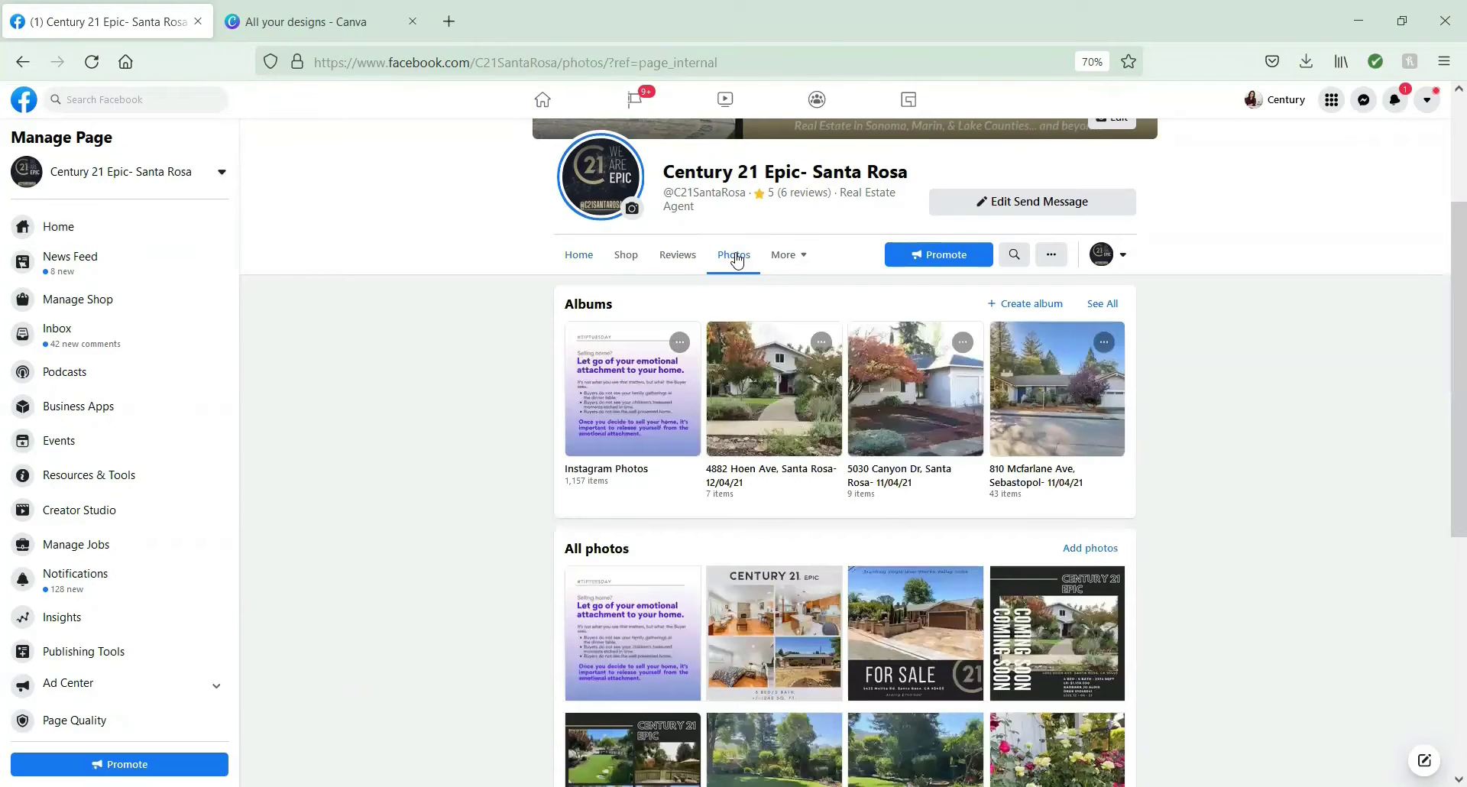
pyautogui.click(1103, 303)
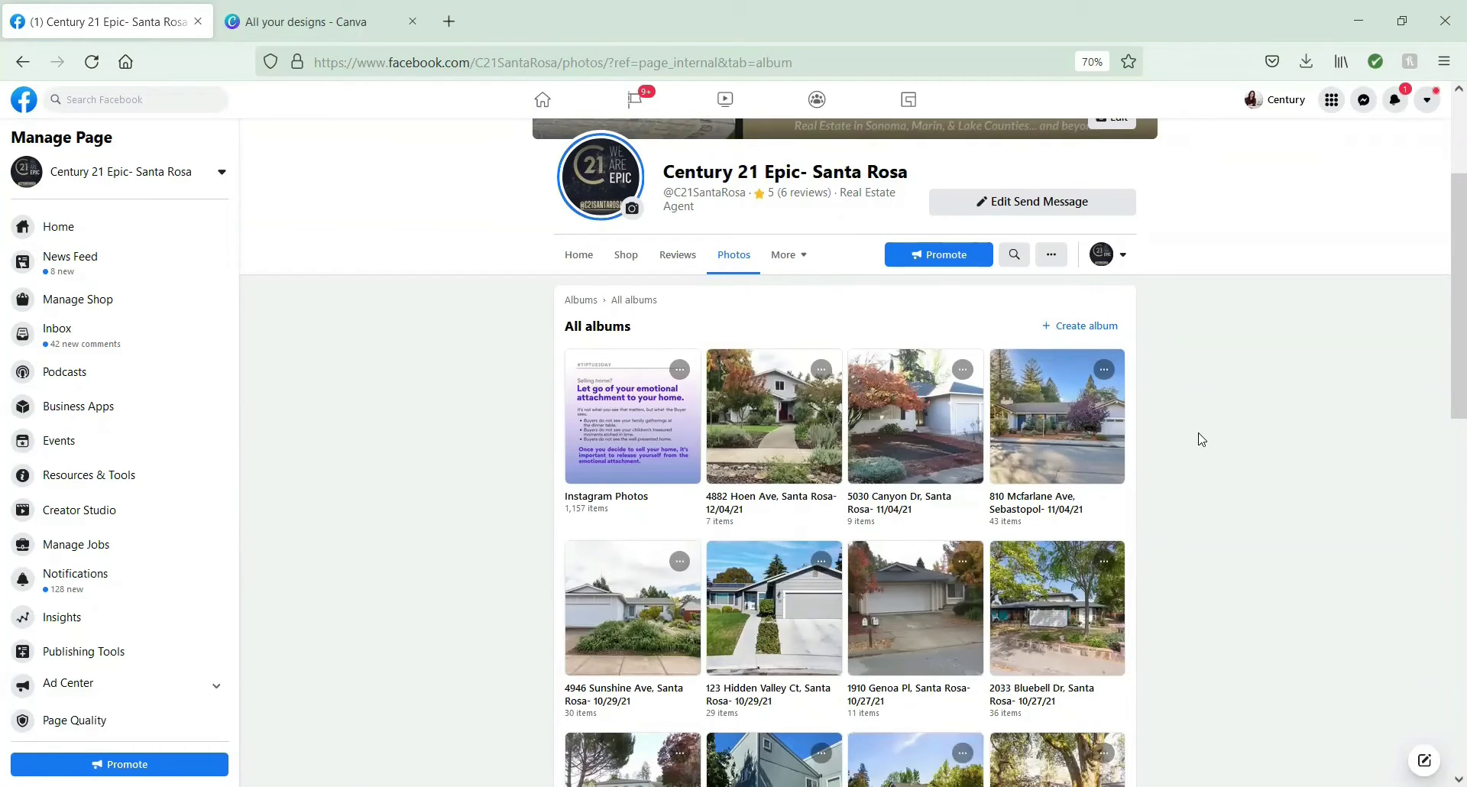
pyautogui.click(815, 420)
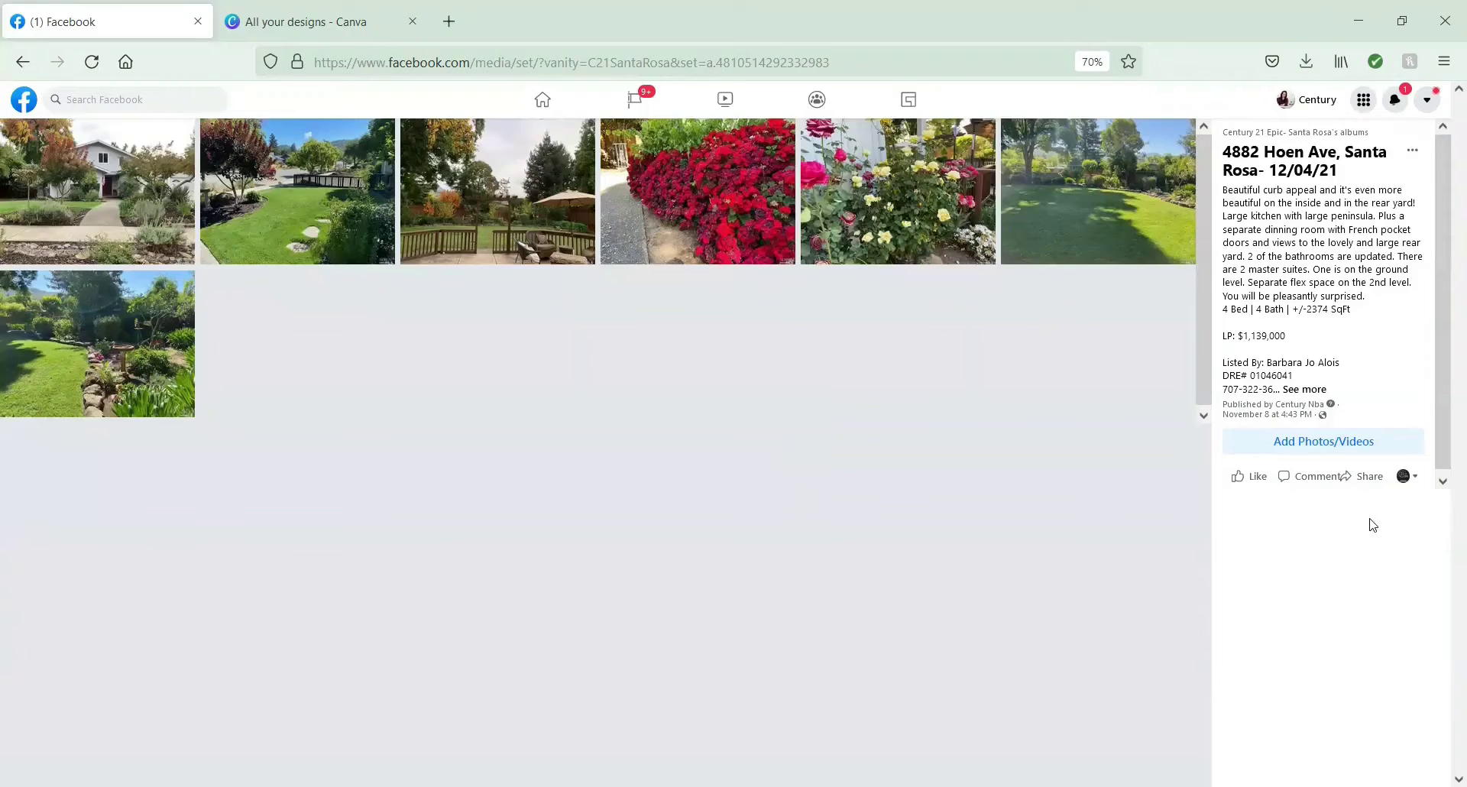
# Check the album's sharing options as the page, and switch to interacting as the personal profile.
pyautogui.click(1369, 478)
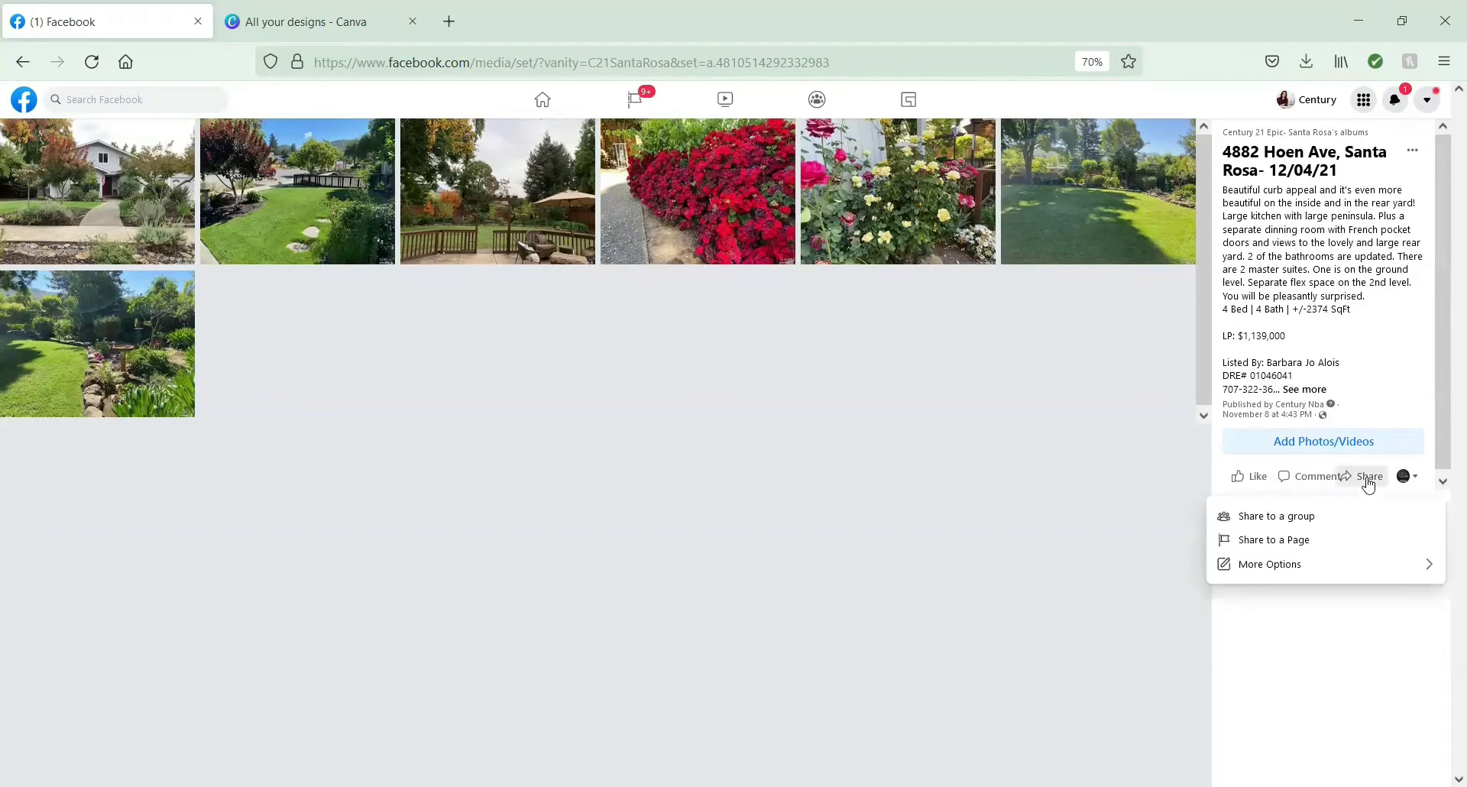
pyautogui.click(1387, 395)
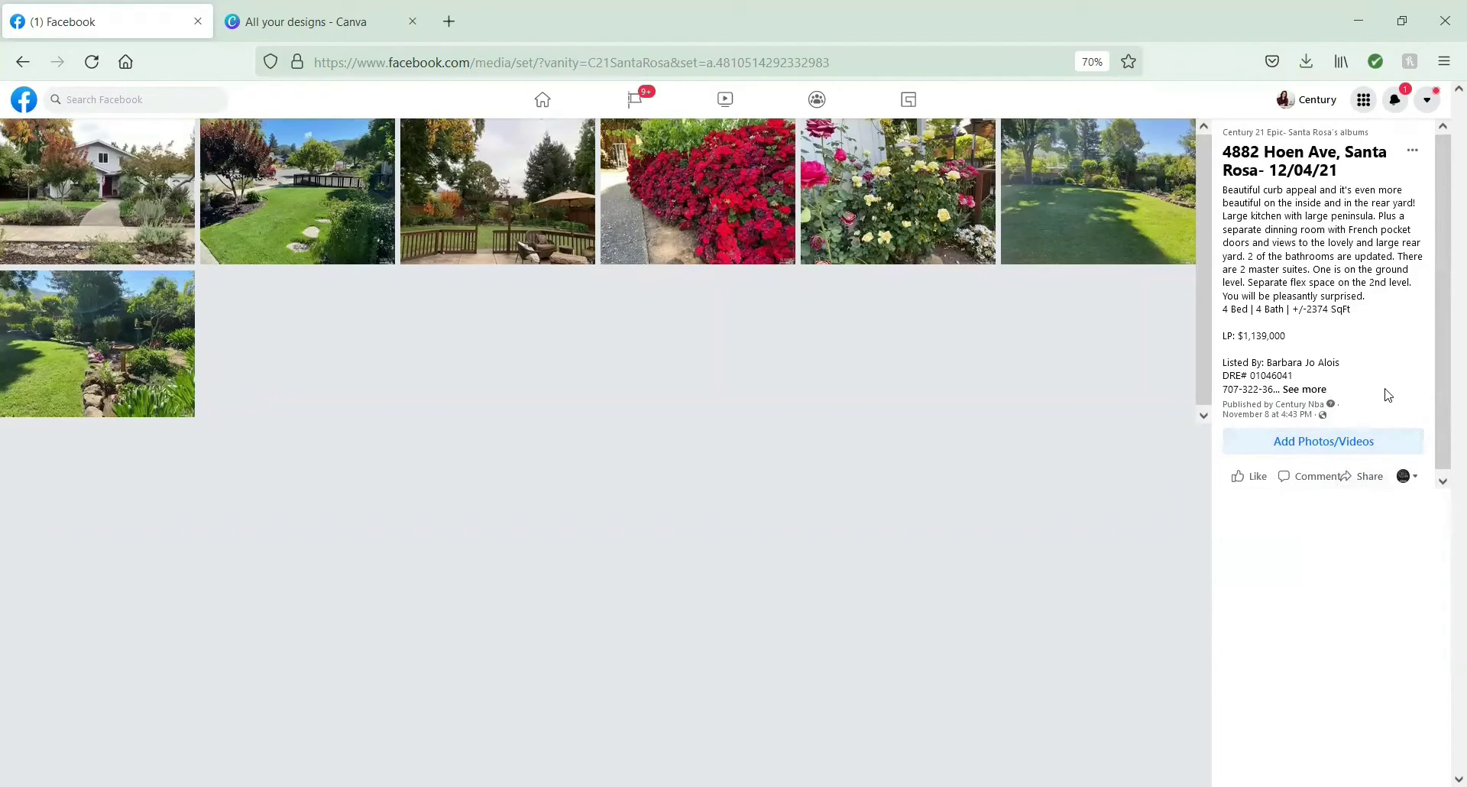
pyautogui.click(1415, 477)
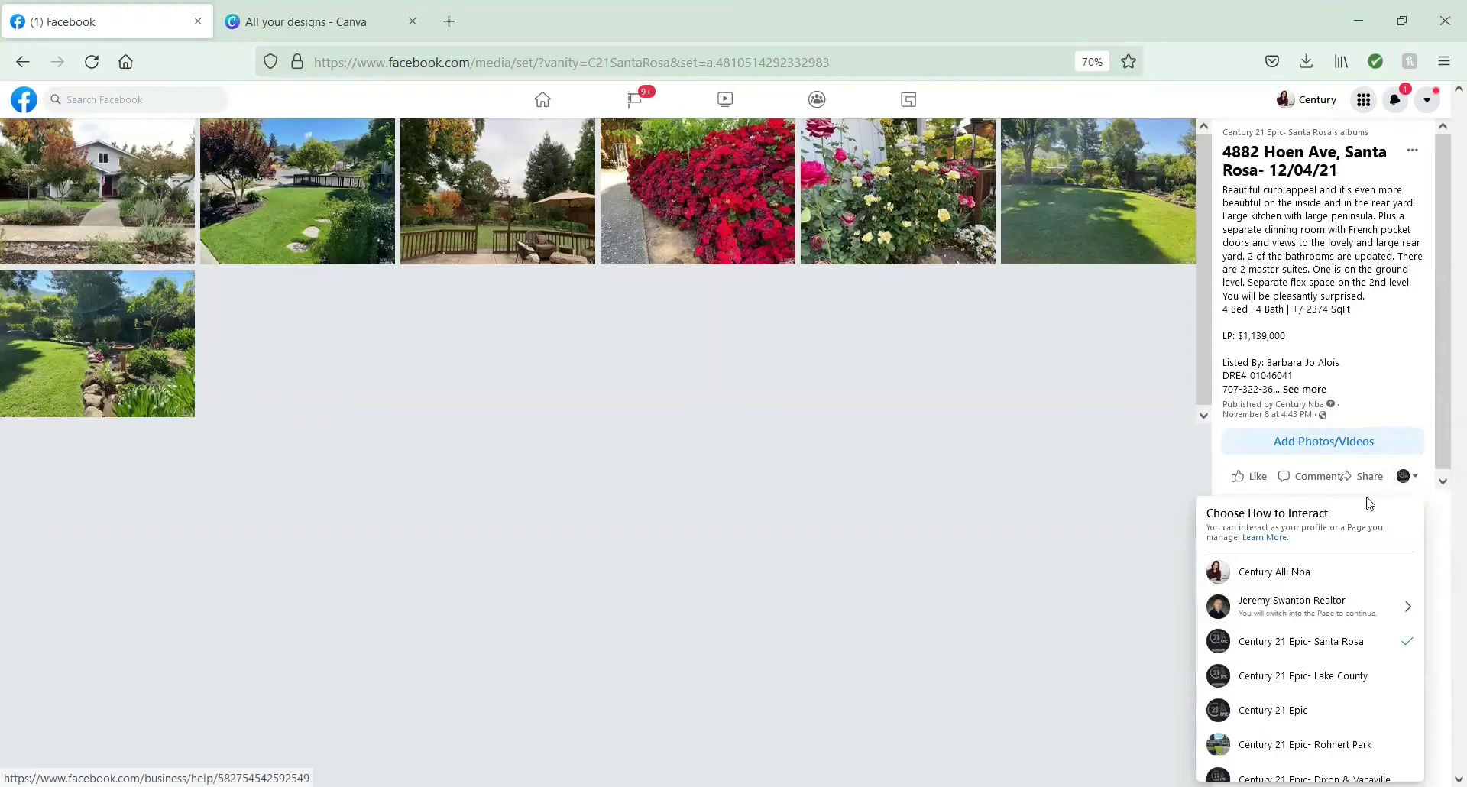
pyautogui.click(1314, 575)
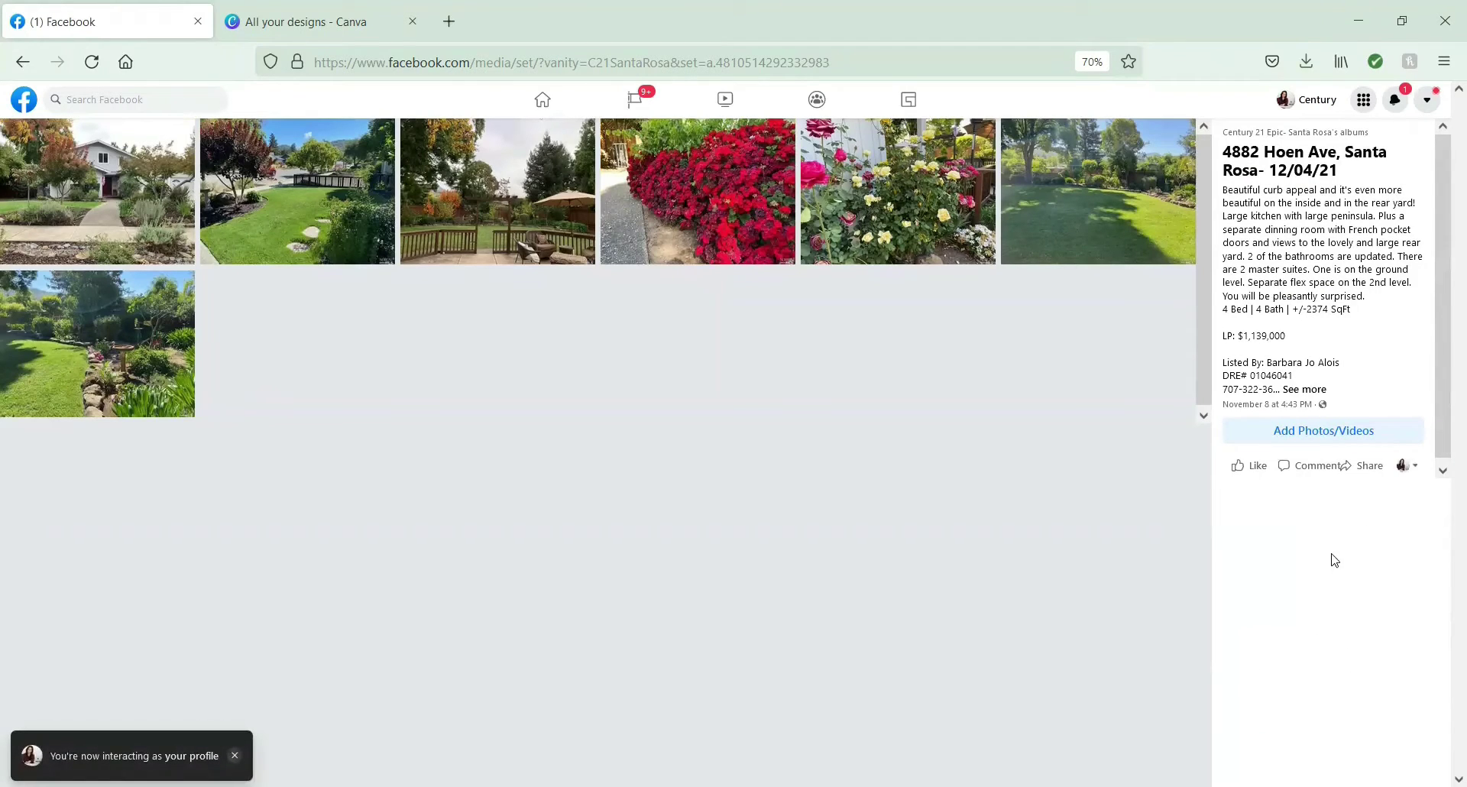
# Start sharing the album to a group, search for "santa rosa" and choose Santa Rosa Homes for Sale and Rent.
pyautogui.click(1361, 476)
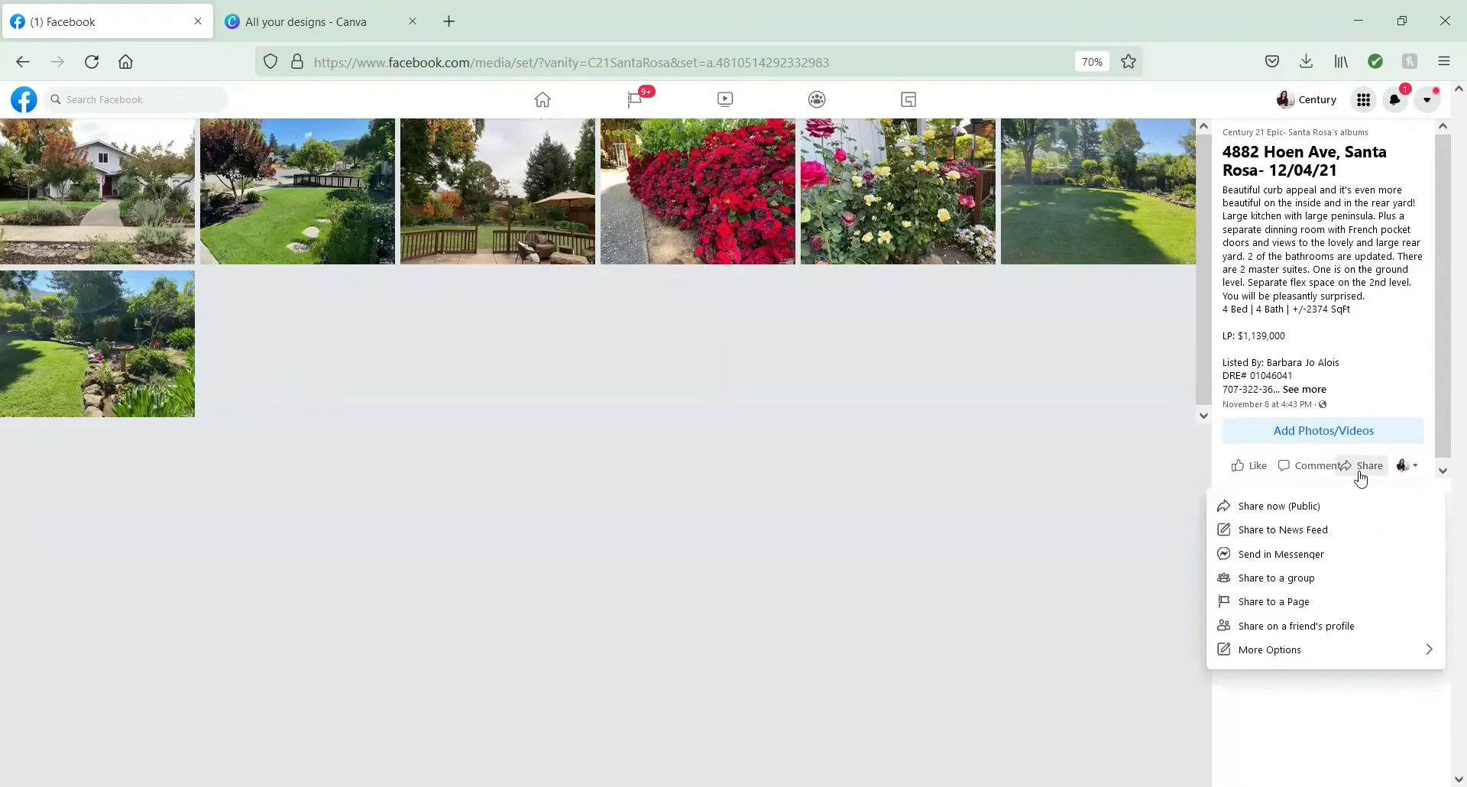
pyautogui.click(1344, 577)
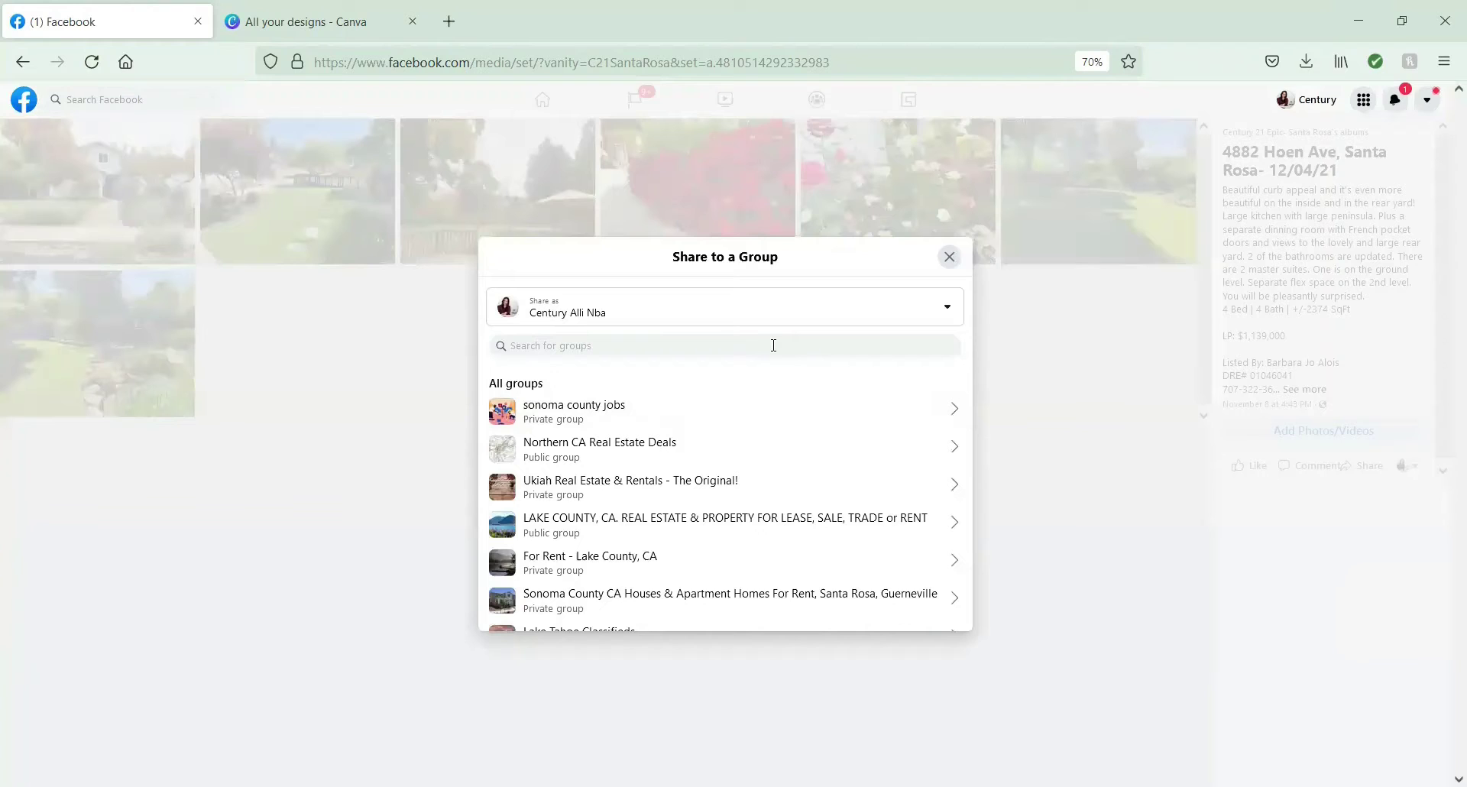
pyautogui.write('santa rosa')
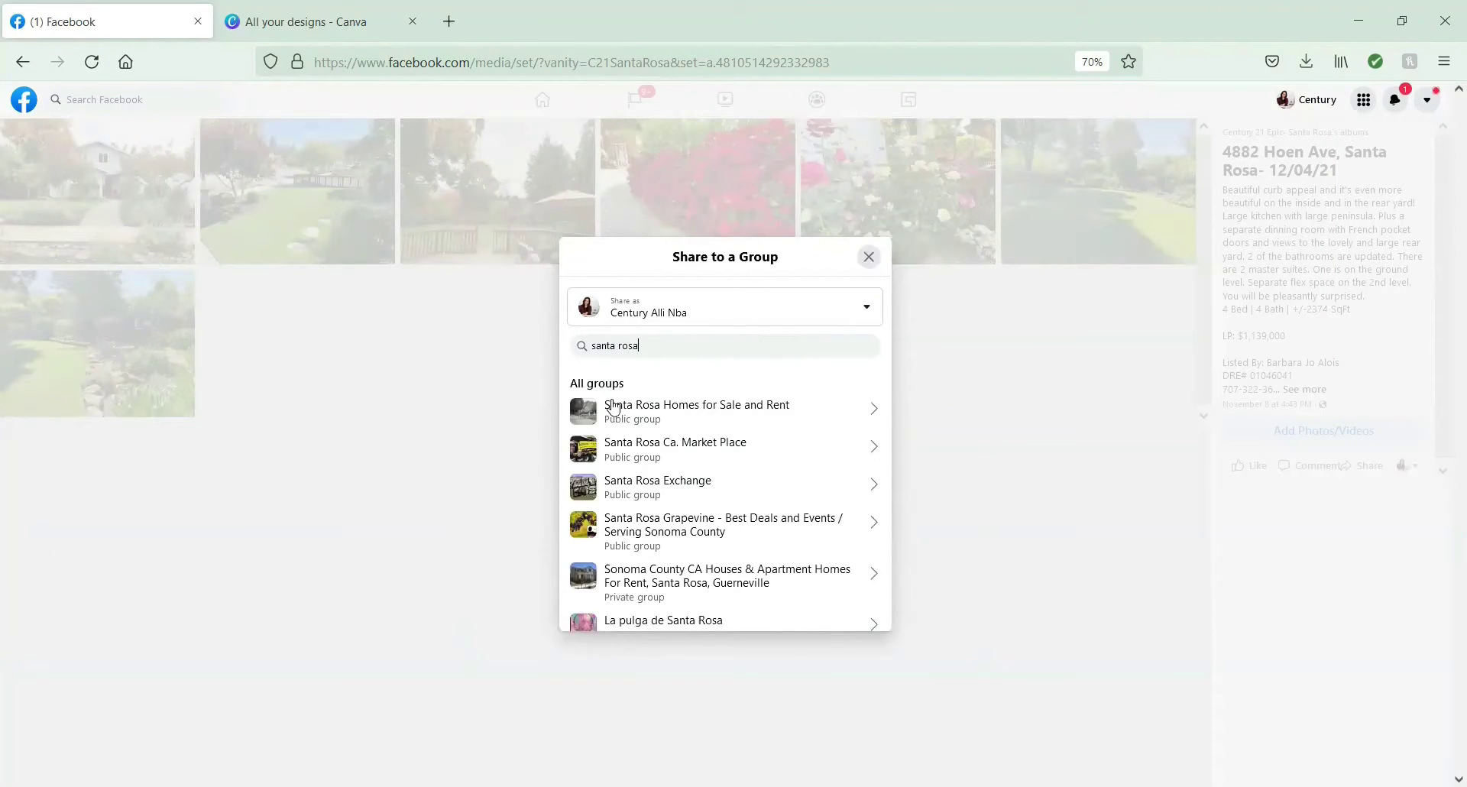
pyautogui.click(619, 409)
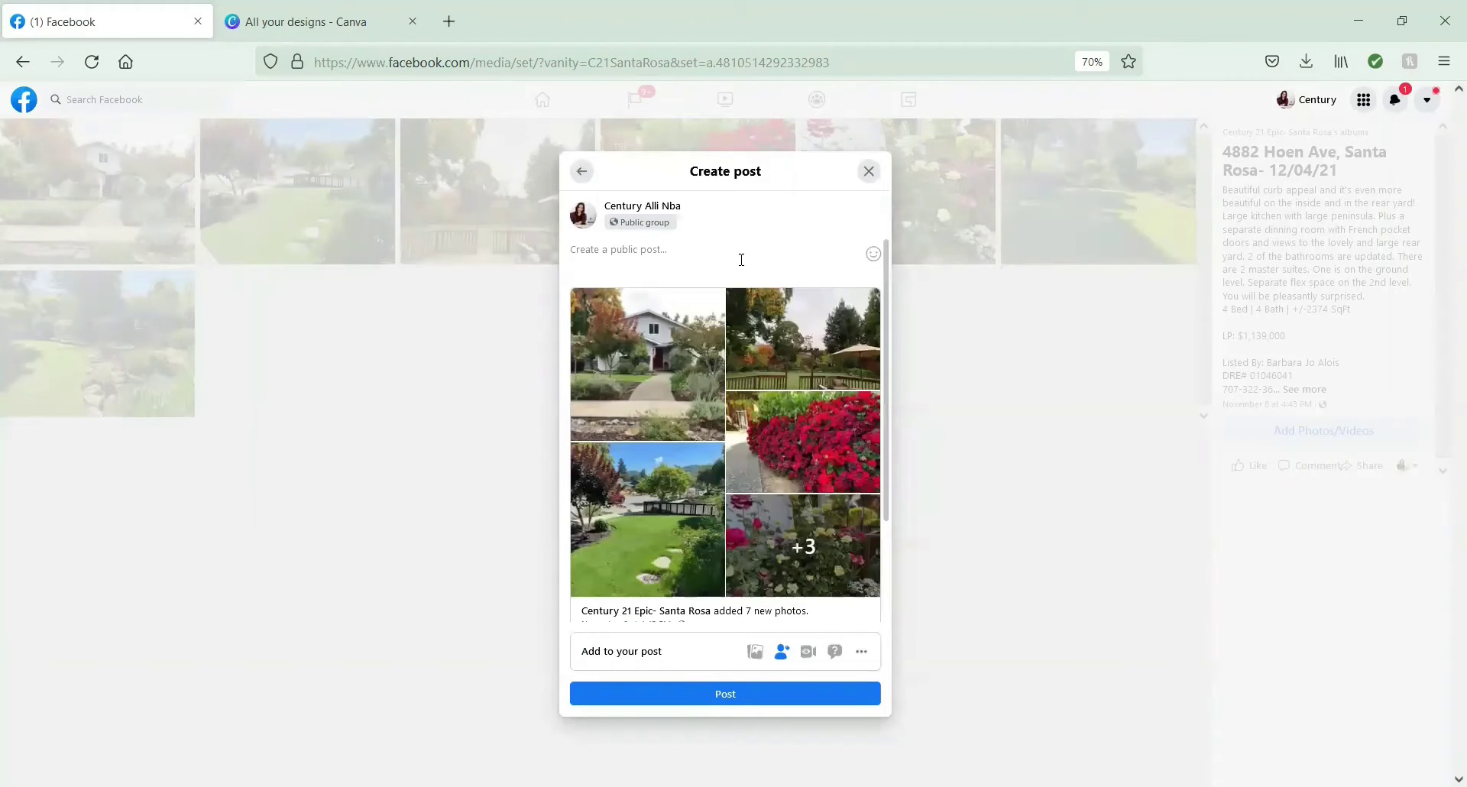
# Write "Check out this COMING SOON listing!" and, on a new line, "Send a DM for more info or to schedule a tour" with a house-and-tree emoji.
pyautogui.write('Check out this COMING SO')
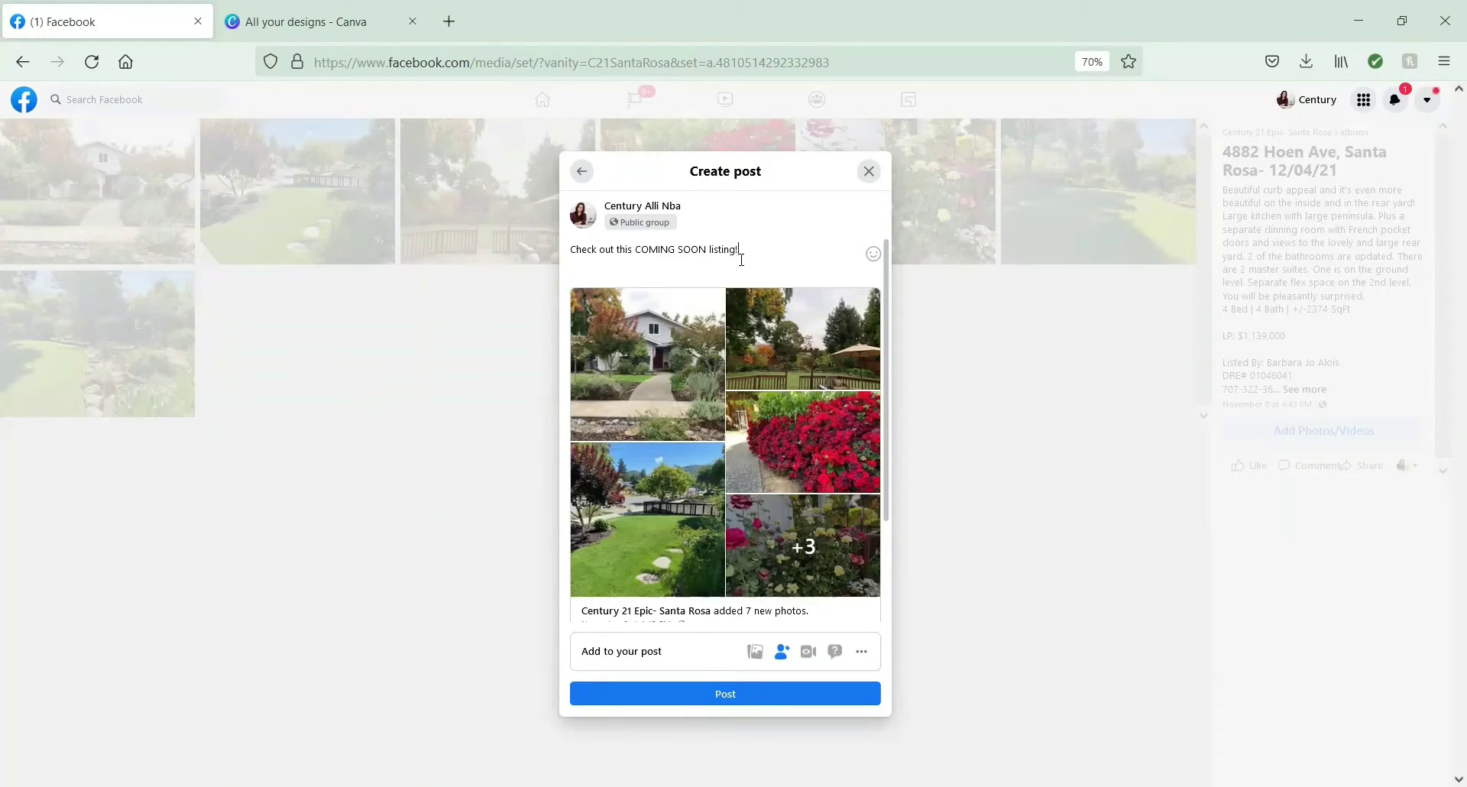
pyautogui.write('ON listing!')
pyautogui.press('Return')
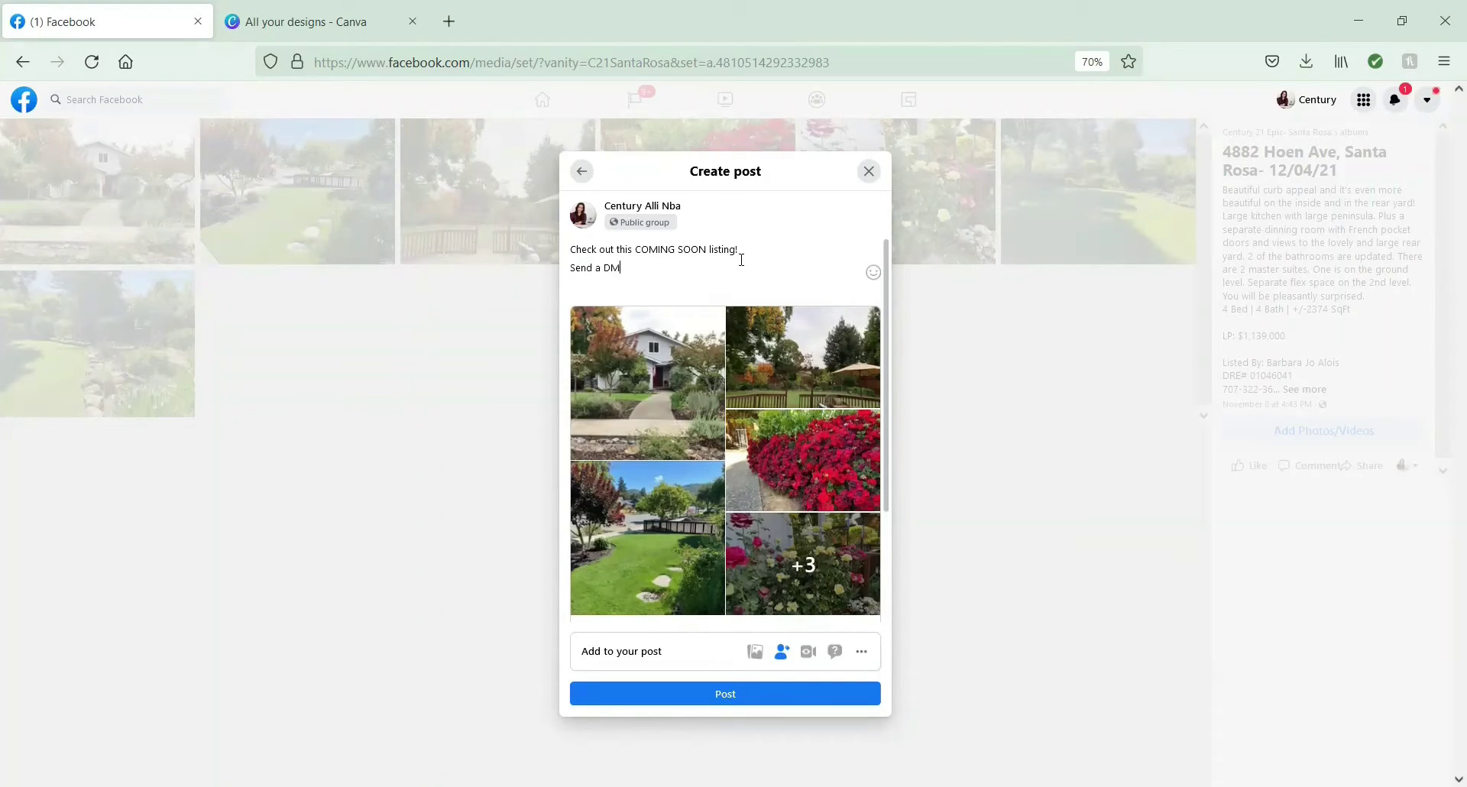
pyautogui.write('Send a DM for more info or to schedule a tour')
pyautogui.click(873, 273)
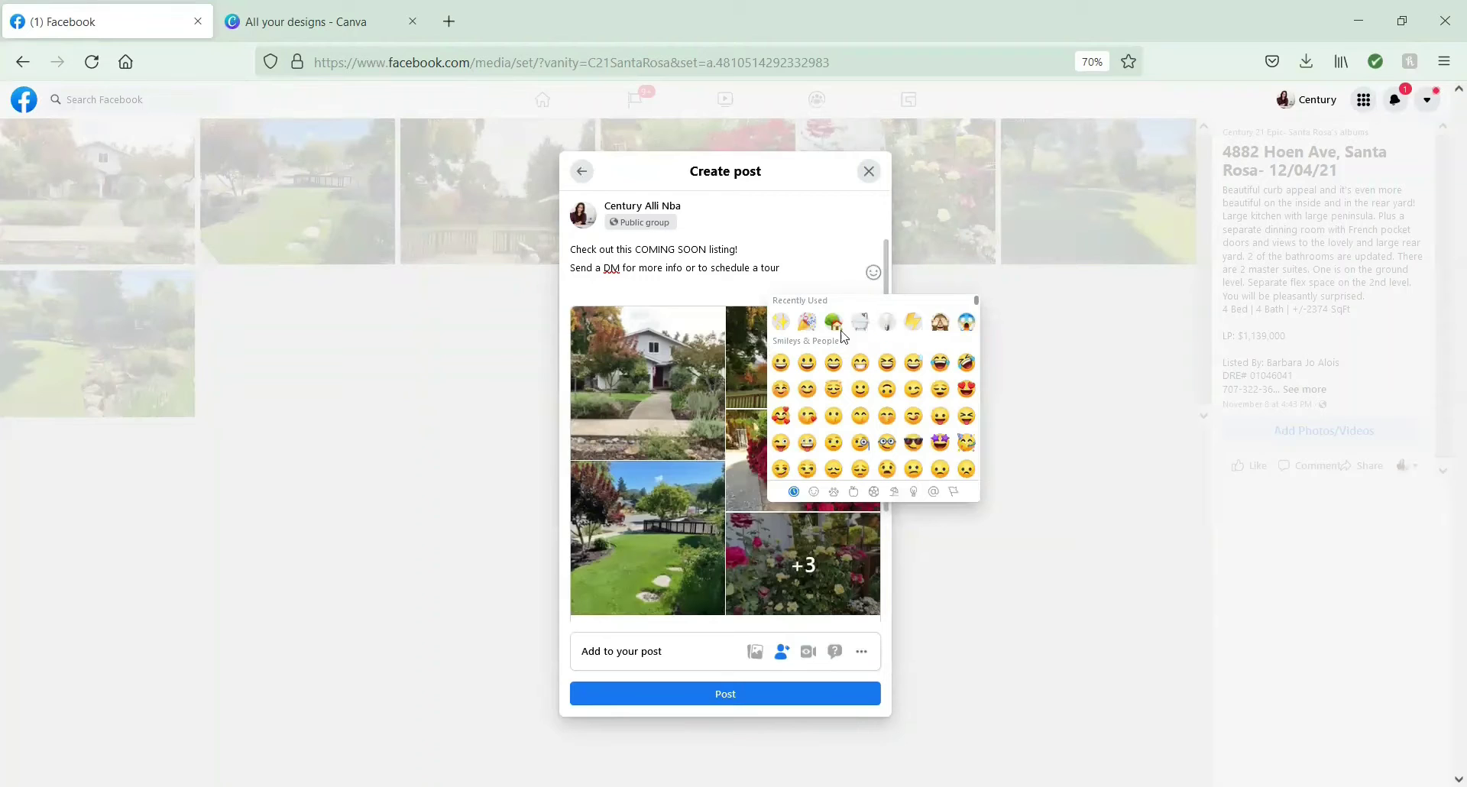
pyautogui.click(834, 322)
# Copy the whole post message for reuse and publish the post to the group.
pyautogui.hotkey('ctrl', 'a')
pyautogui.hotkey('ctrl', 'c')
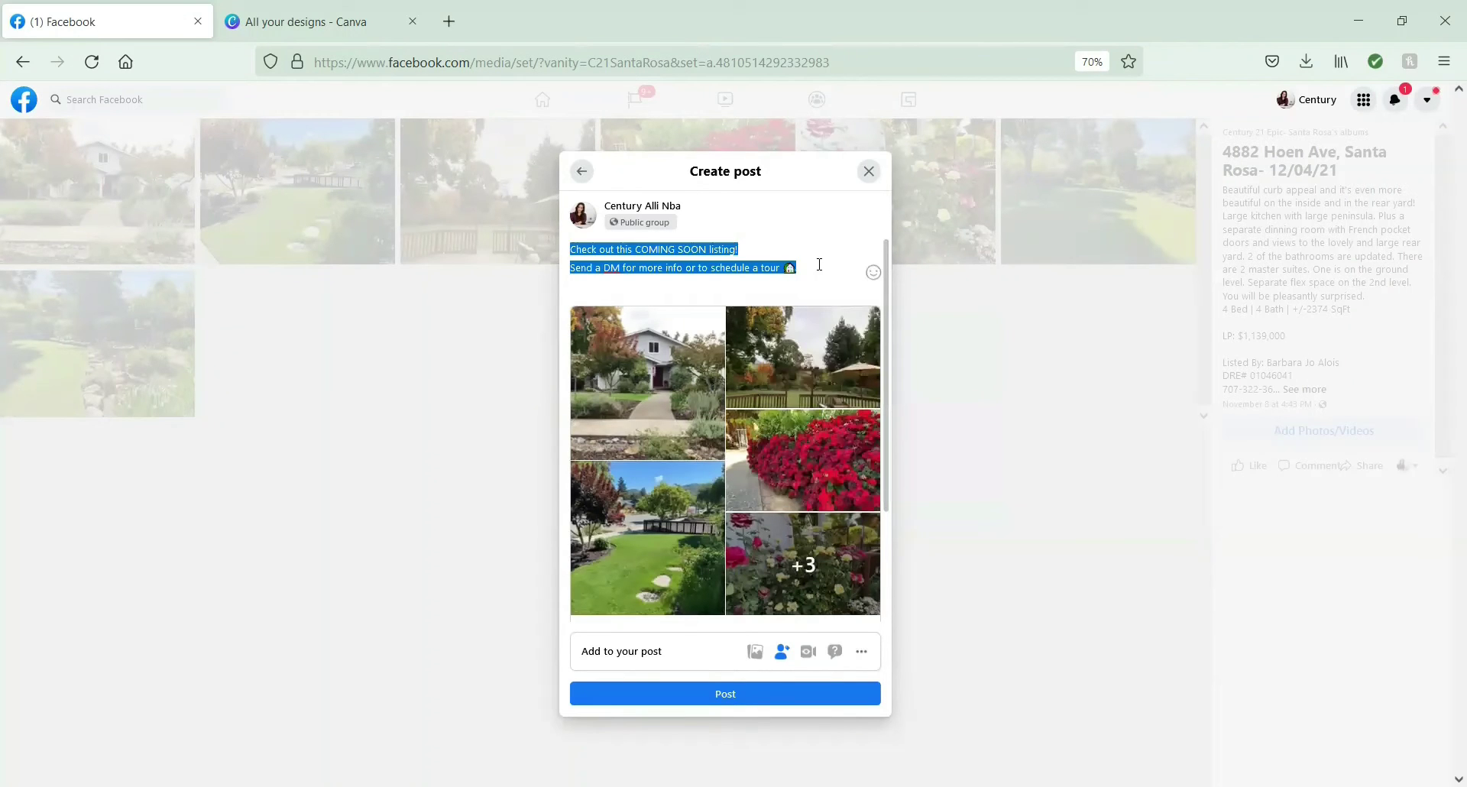
pyautogui.click(787, 697)
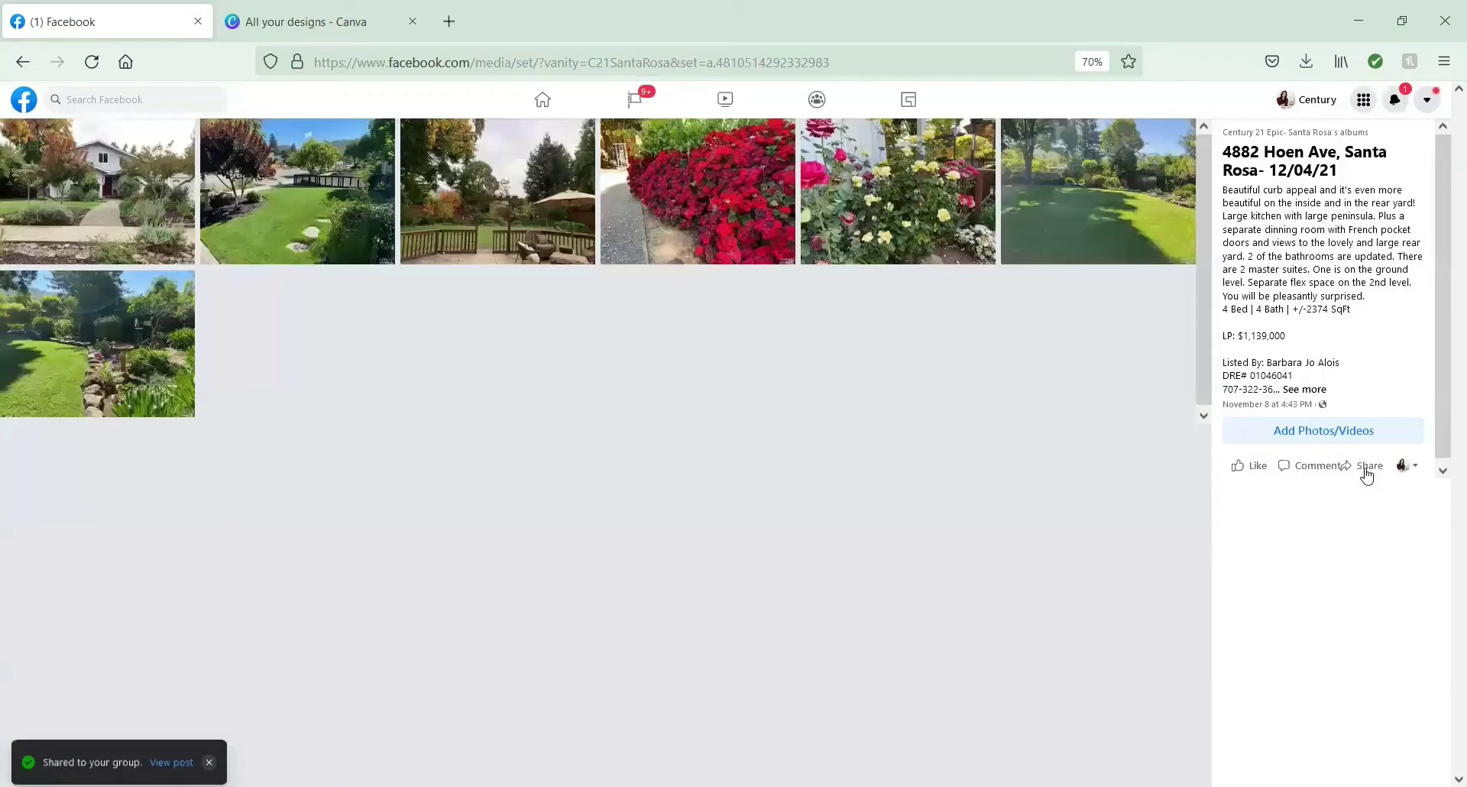
# Share the album to the Santa Rosa Ca. Market Place group, found by searching "santa rosa", with the copied message pasted in.
pyautogui.click(1367, 470)
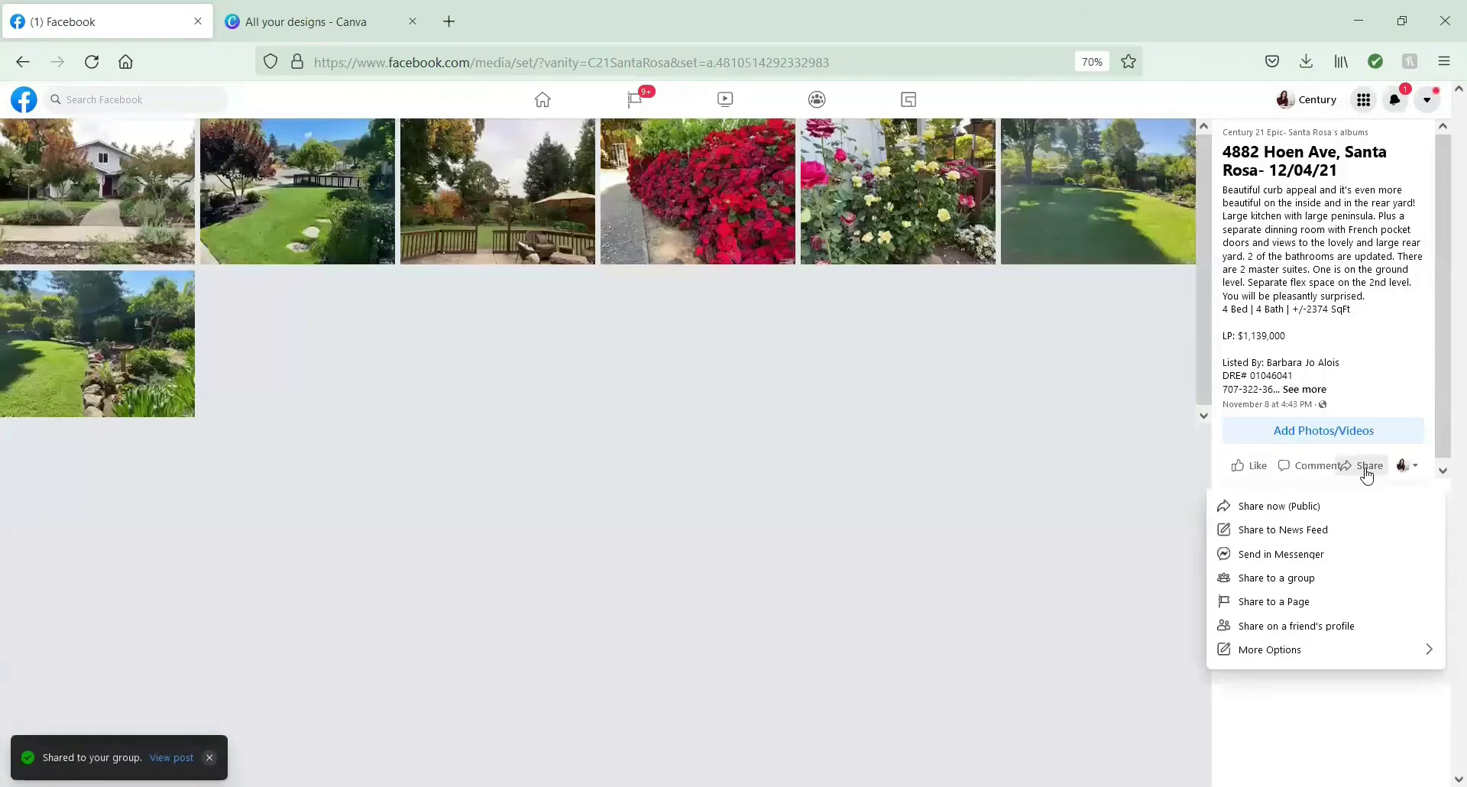
pyautogui.click(1305, 580)
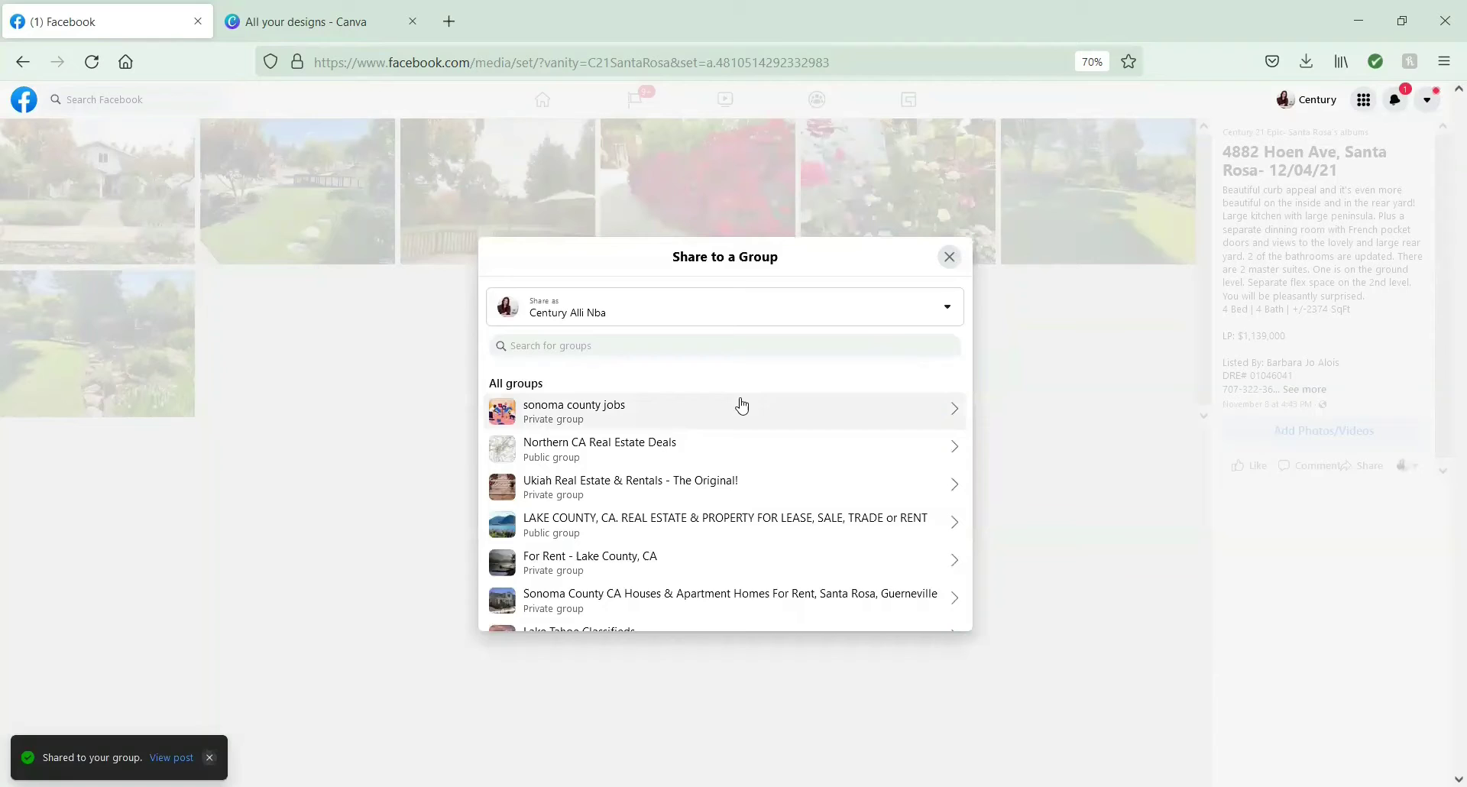
pyautogui.click(732, 344)
pyautogui.write('sa')
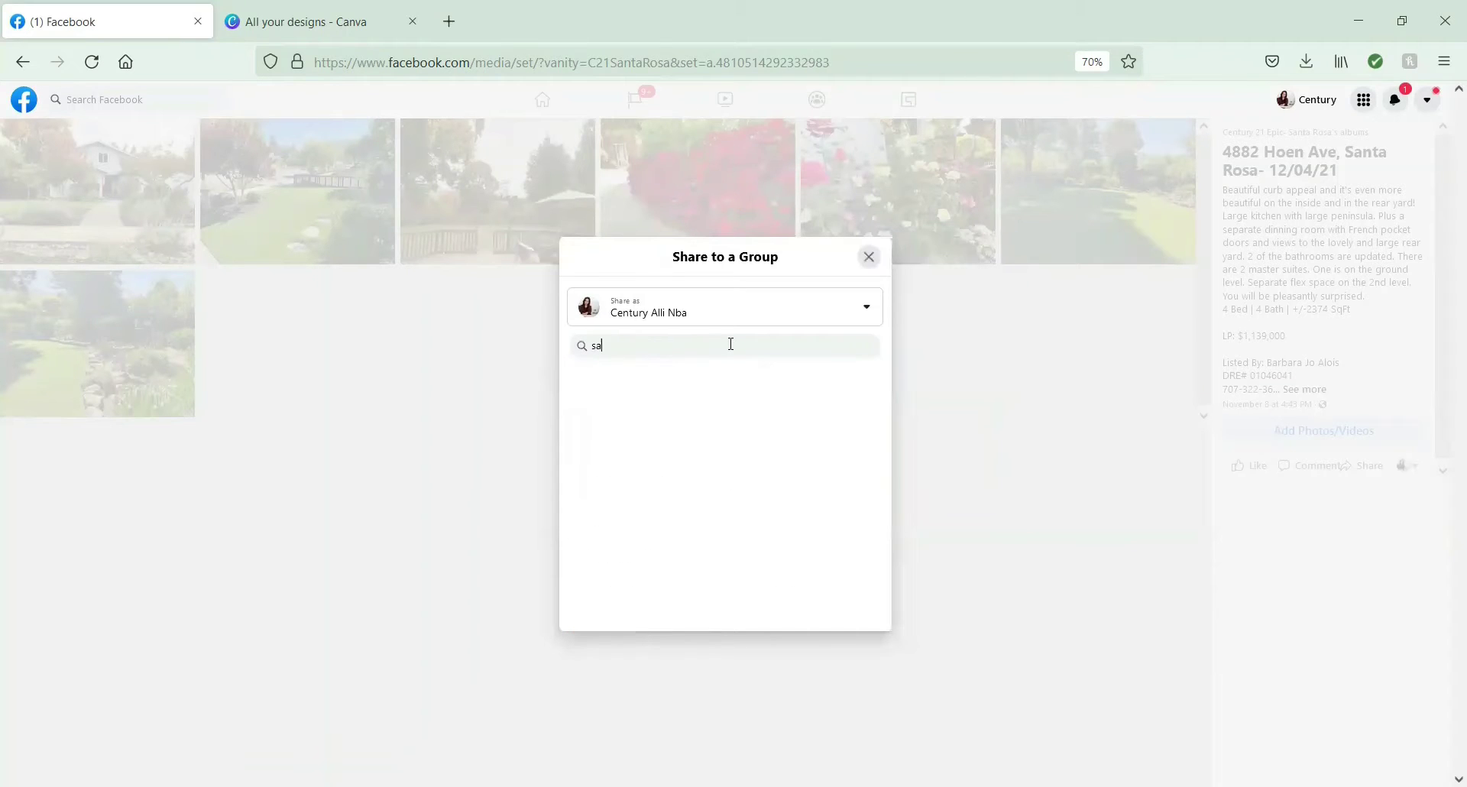
pyautogui.write('nta rosa')
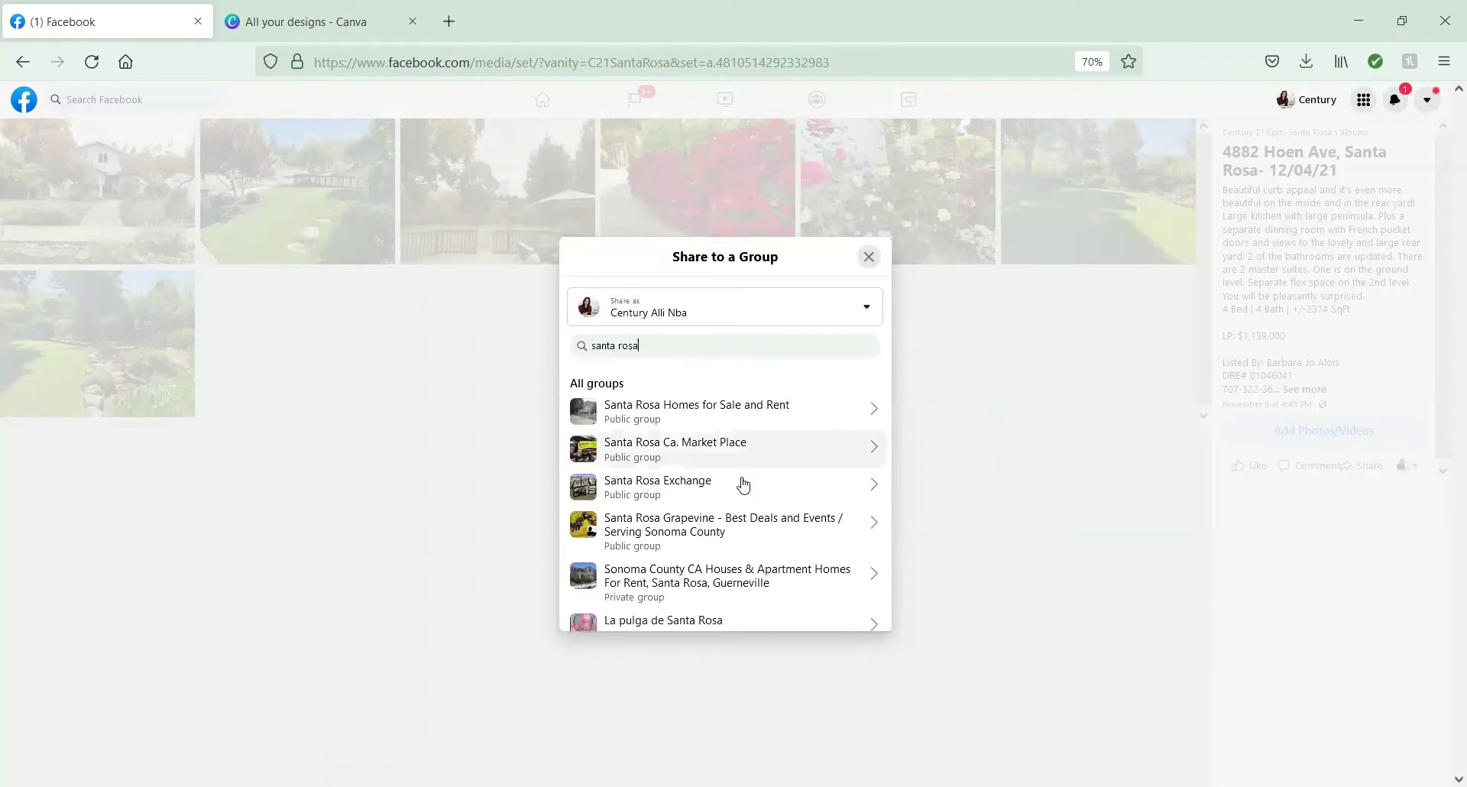
pyautogui.click(738, 461)
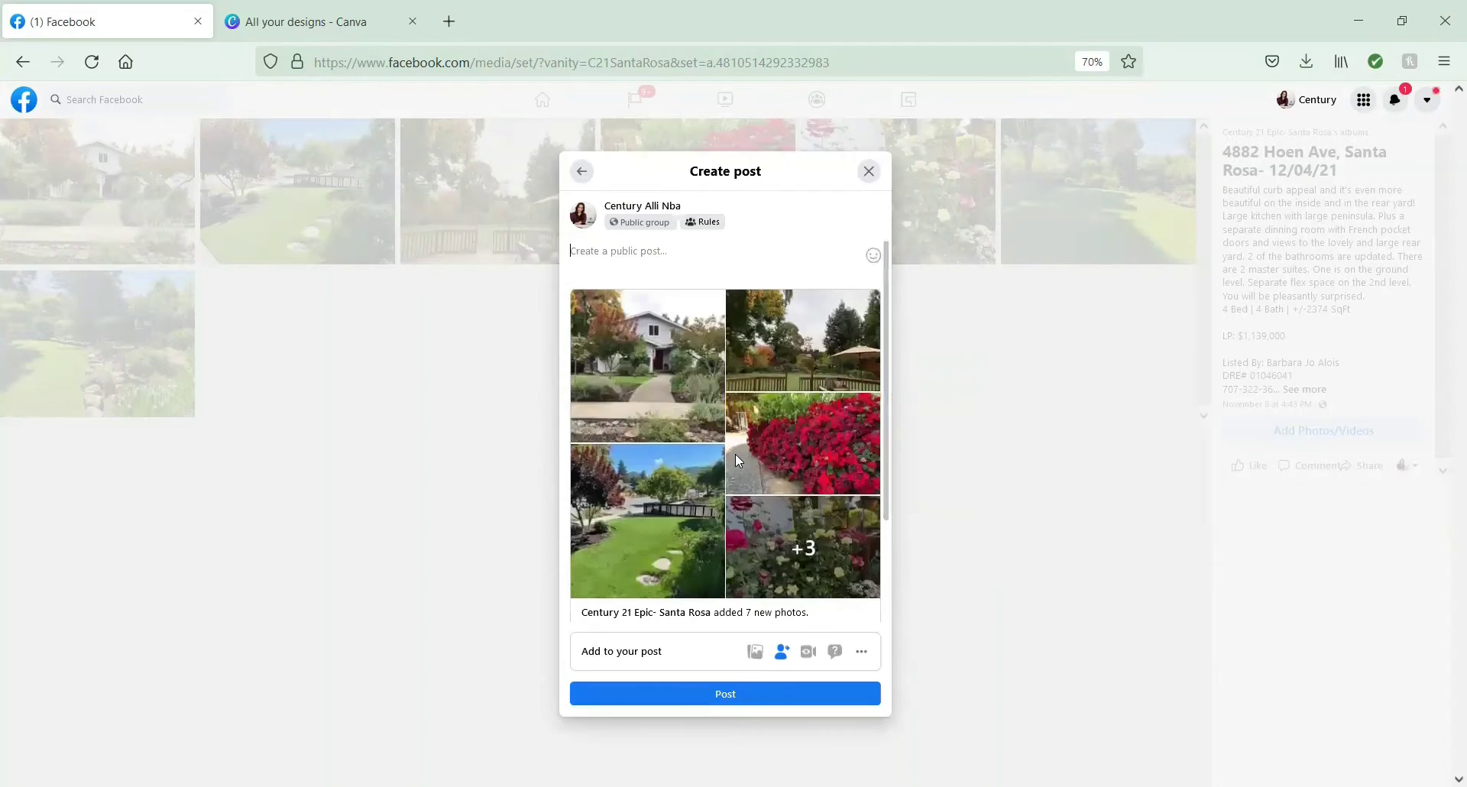
pyautogui.hotkey('ctrl', 'v')
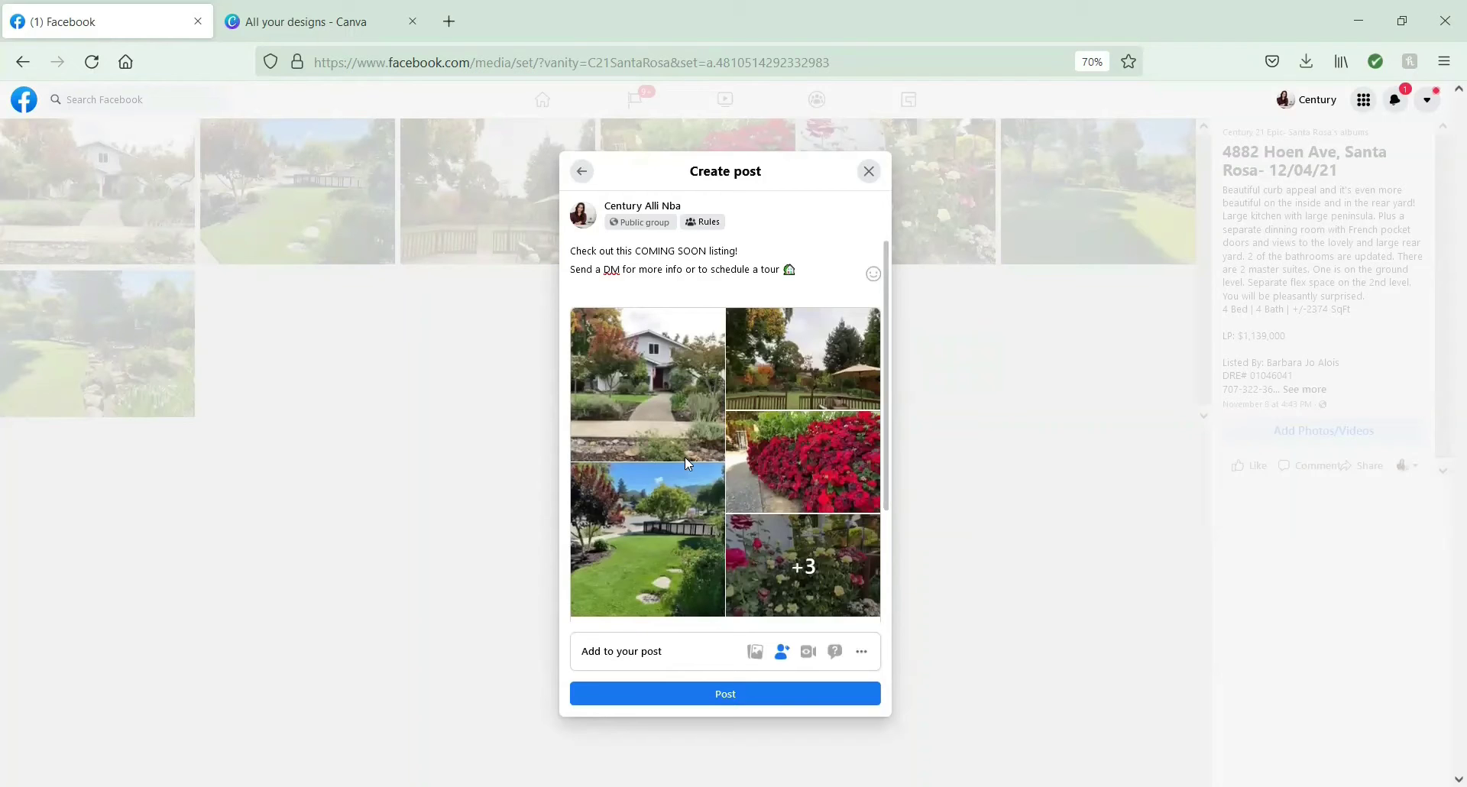
pyautogui.click(697, 693)
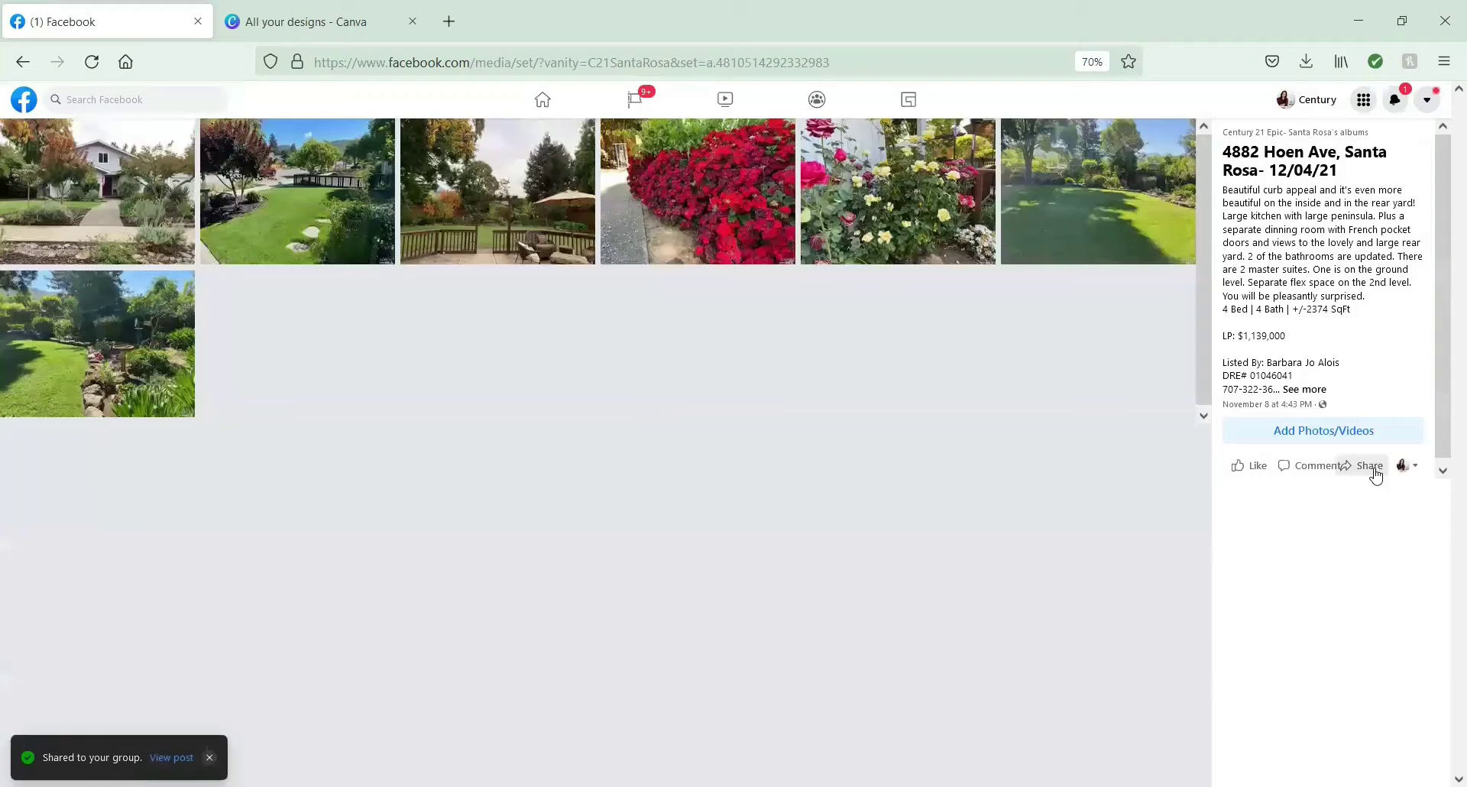
# Share the album to the La pulga de Santa Rosa group, found by searching "santa rosa", and publish the post.
pyautogui.click(1368, 468)
pyautogui.click(1337, 575)
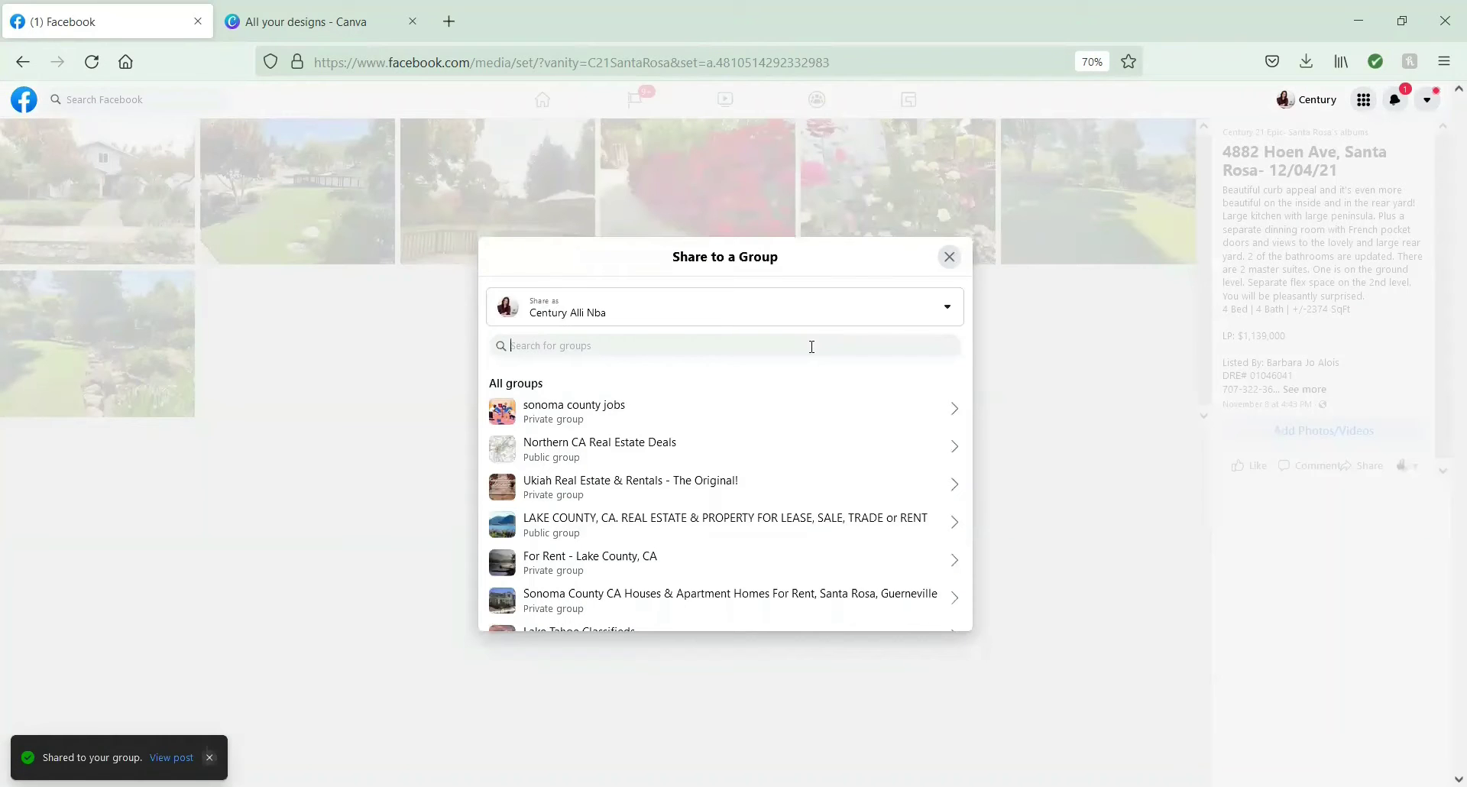
pyautogui.write('santa rosa')
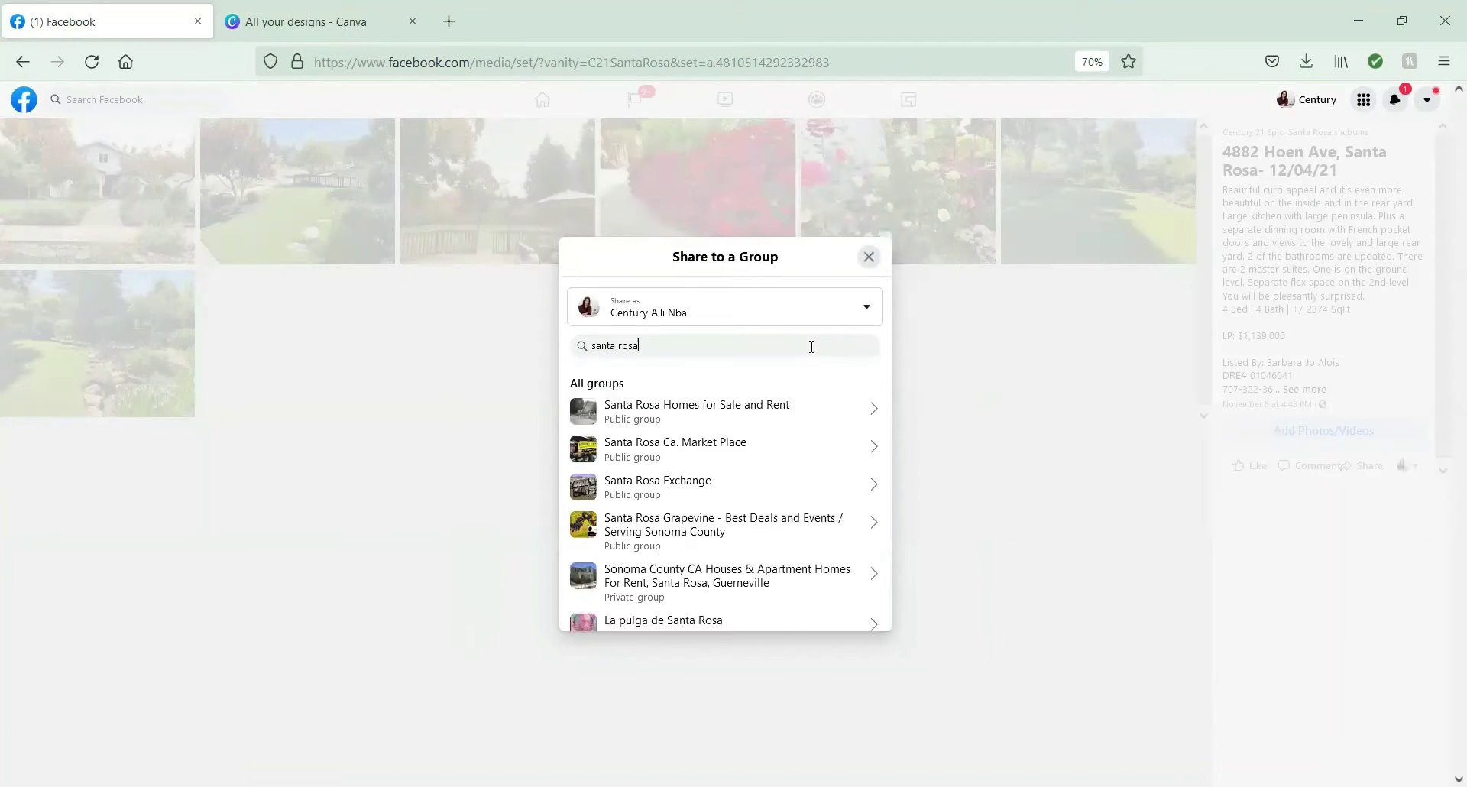
pyautogui.scroll(-3, 809, 500)
pyautogui.scroll(-1, 764, 474)
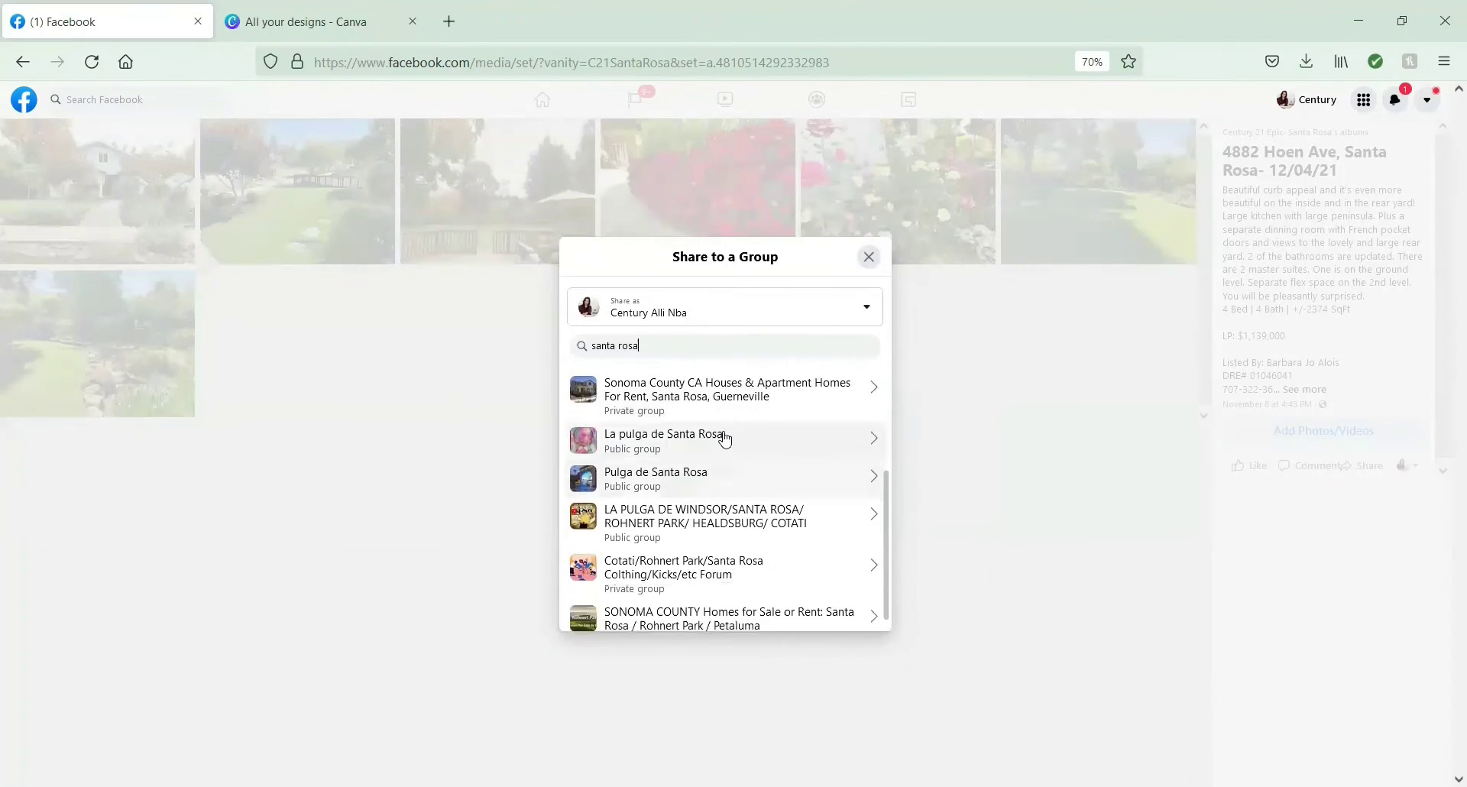
pyautogui.click(724, 433)
pyautogui.click(726, 693)
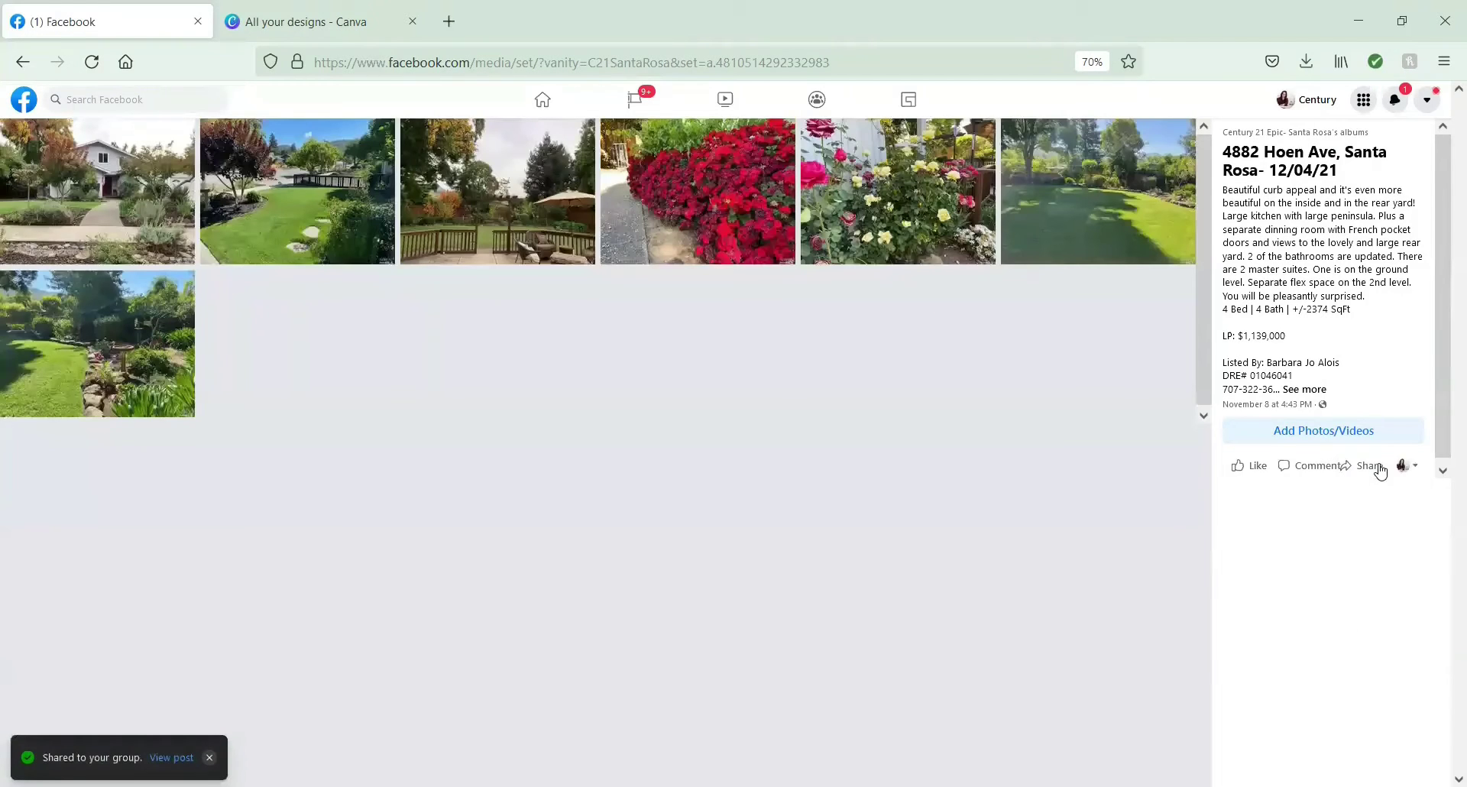
# Share the album to another public group further down the "santa rosa" search results and publish it without a message.
pyautogui.click(1381, 468)
pyautogui.click(1320, 578)
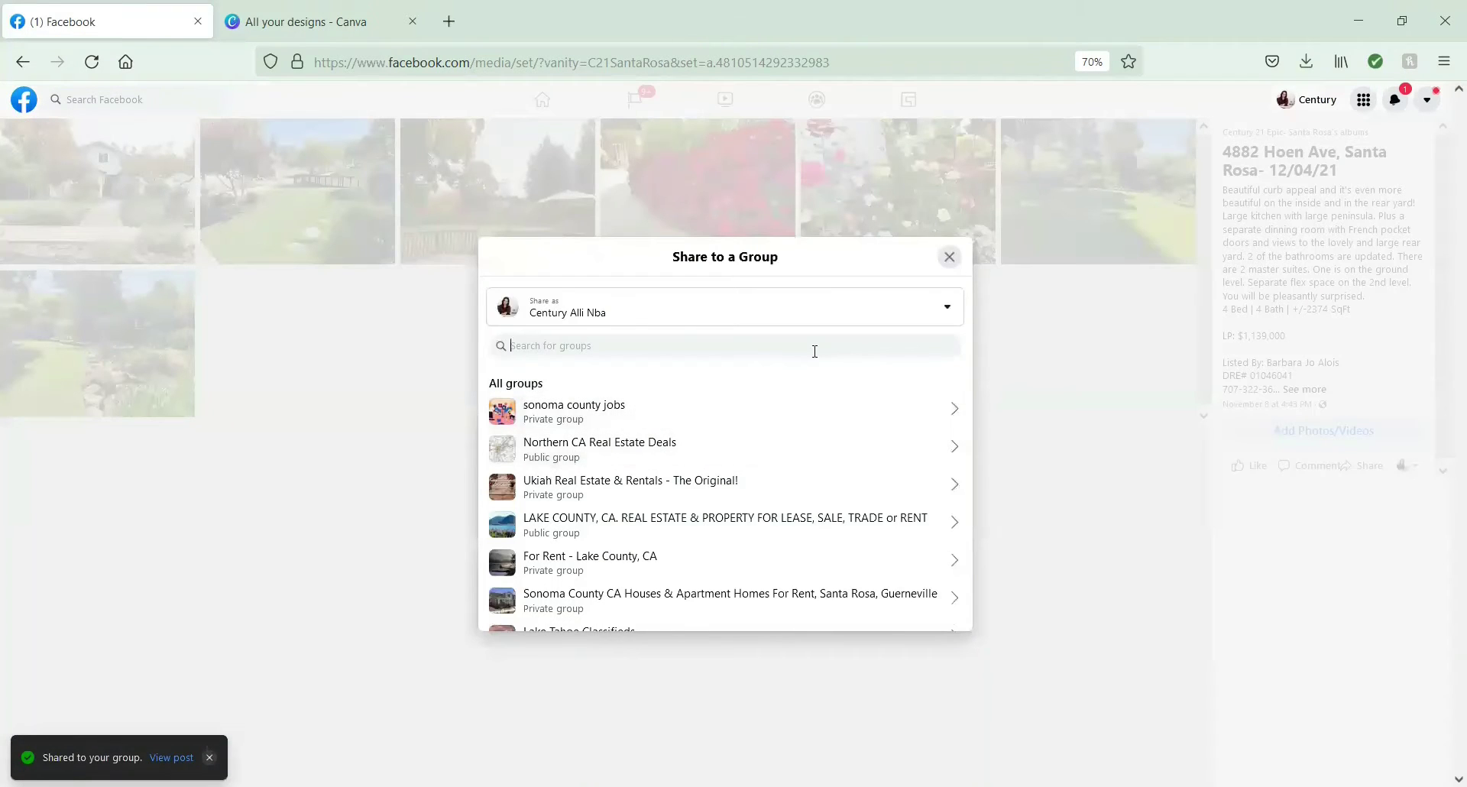
pyautogui.write('santa rosa')
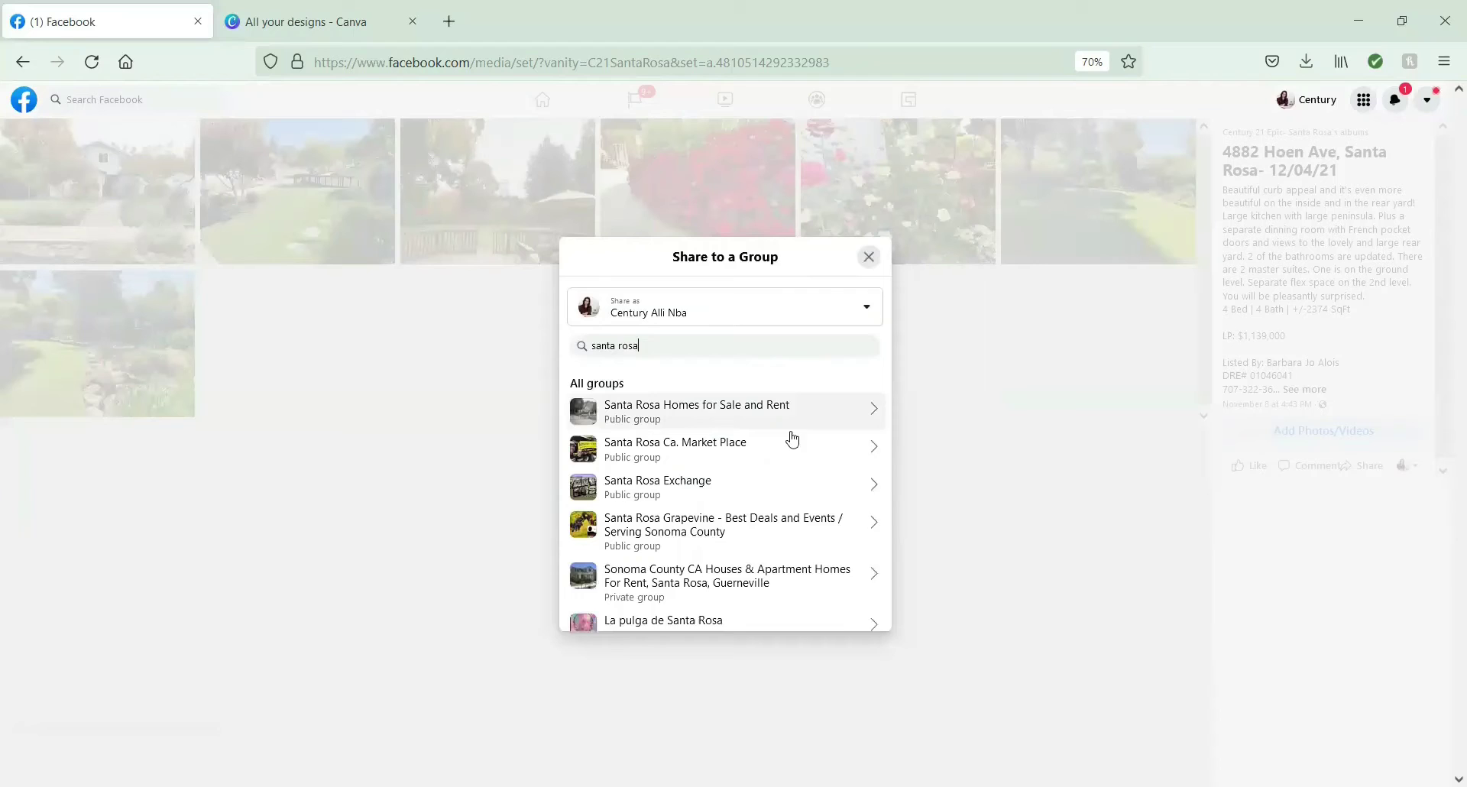
pyautogui.scroll(-2, 793, 439)
pyautogui.click(720, 600)
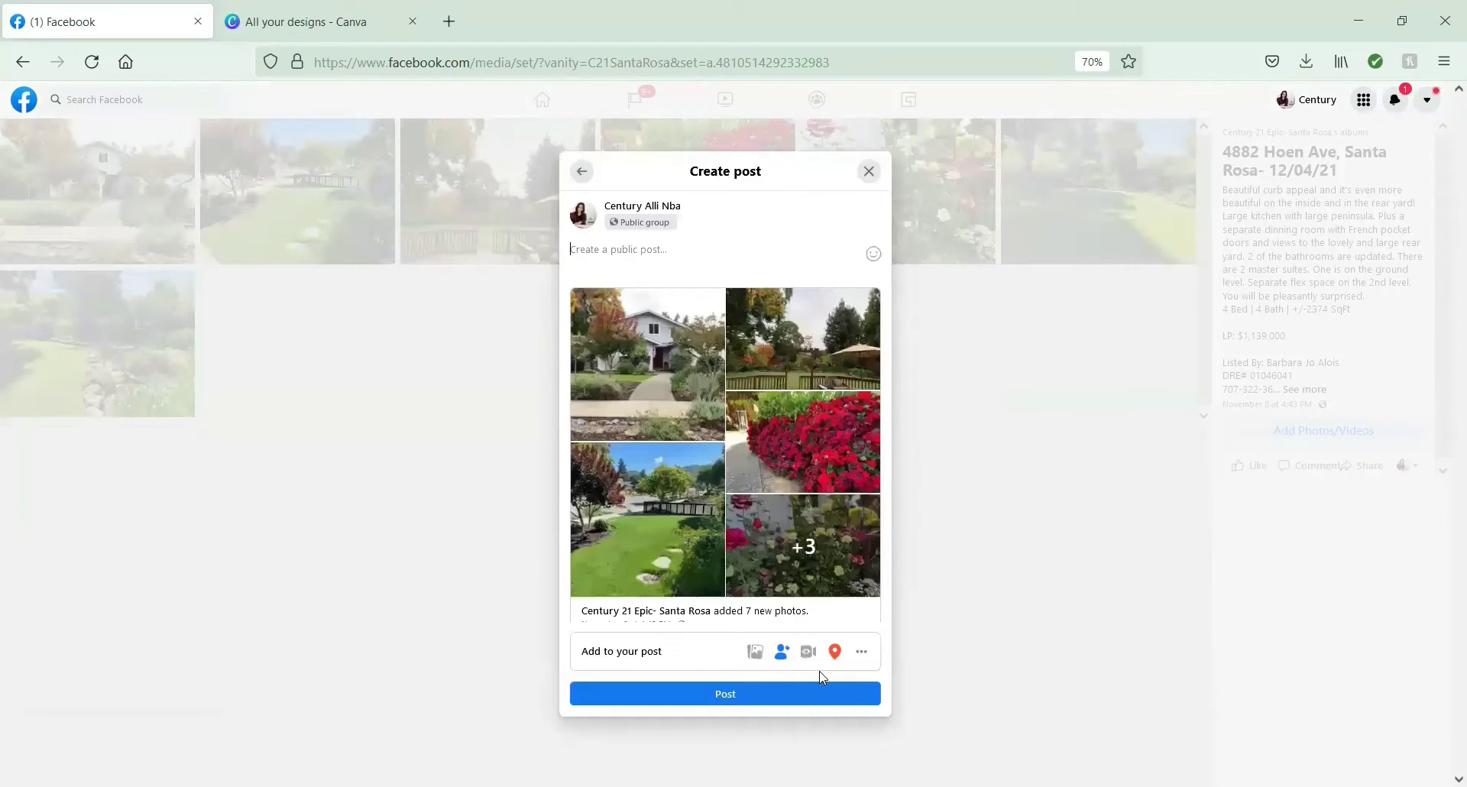
pyautogui.click(823, 692)
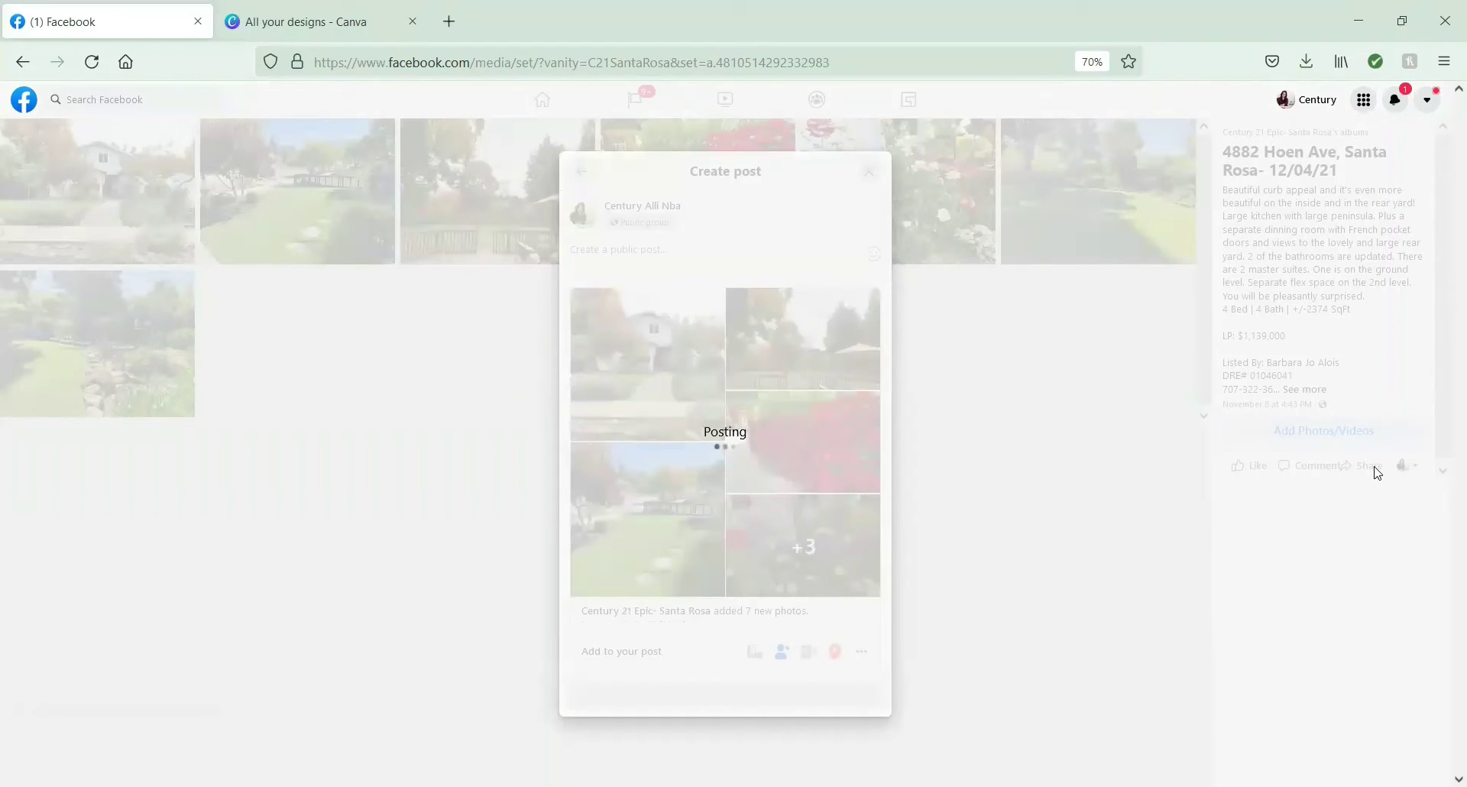
# Share the album to the LA PULGA DE WINDSOR/SANTA ROSA/ROHNERT PARK/HEALDSBURG/COTATI group, found by searching "santa rosa", and publish it without a message.
pyautogui.click(1376, 470)
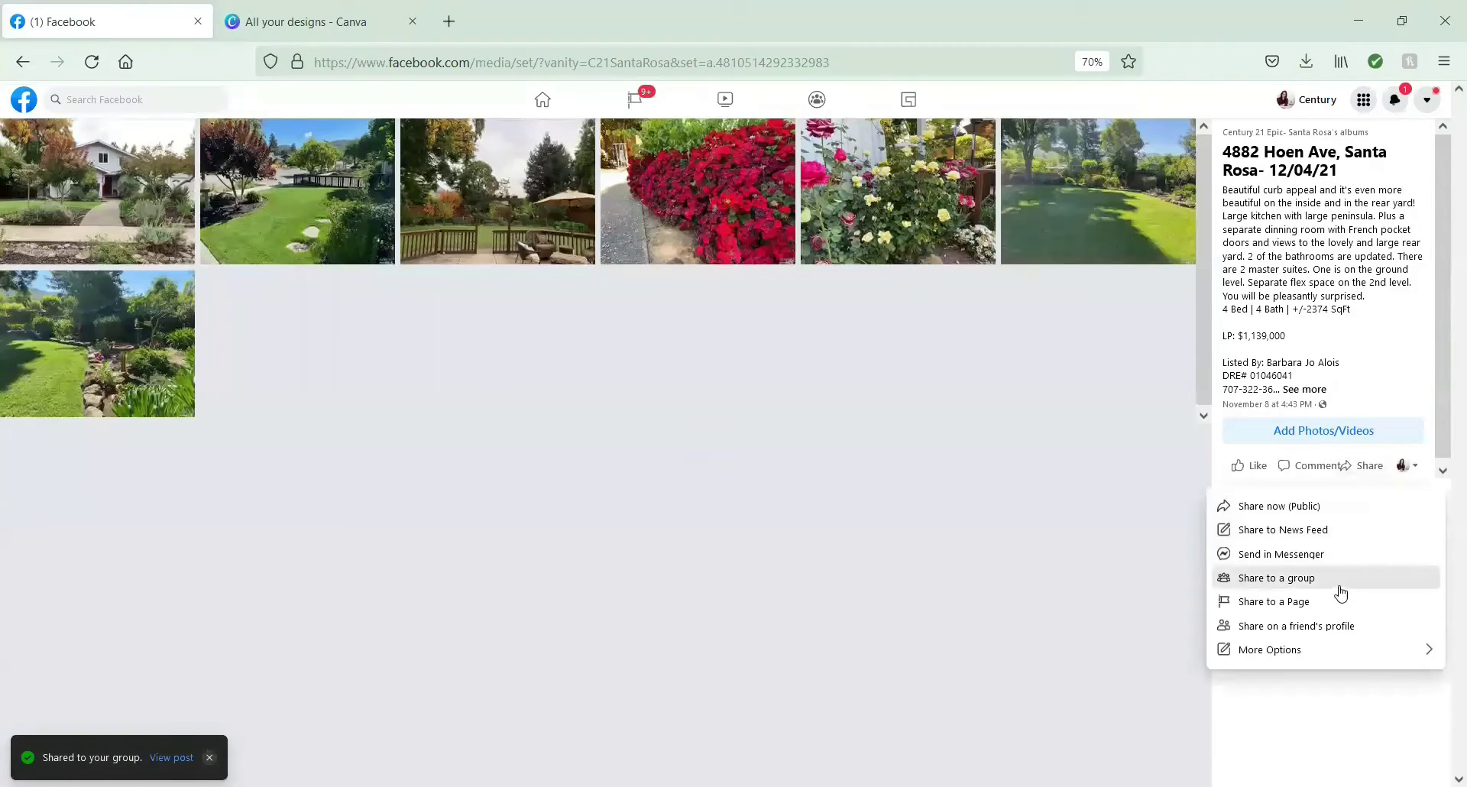
pyautogui.click(1342, 581)
pyautogui.write('santa rosa')
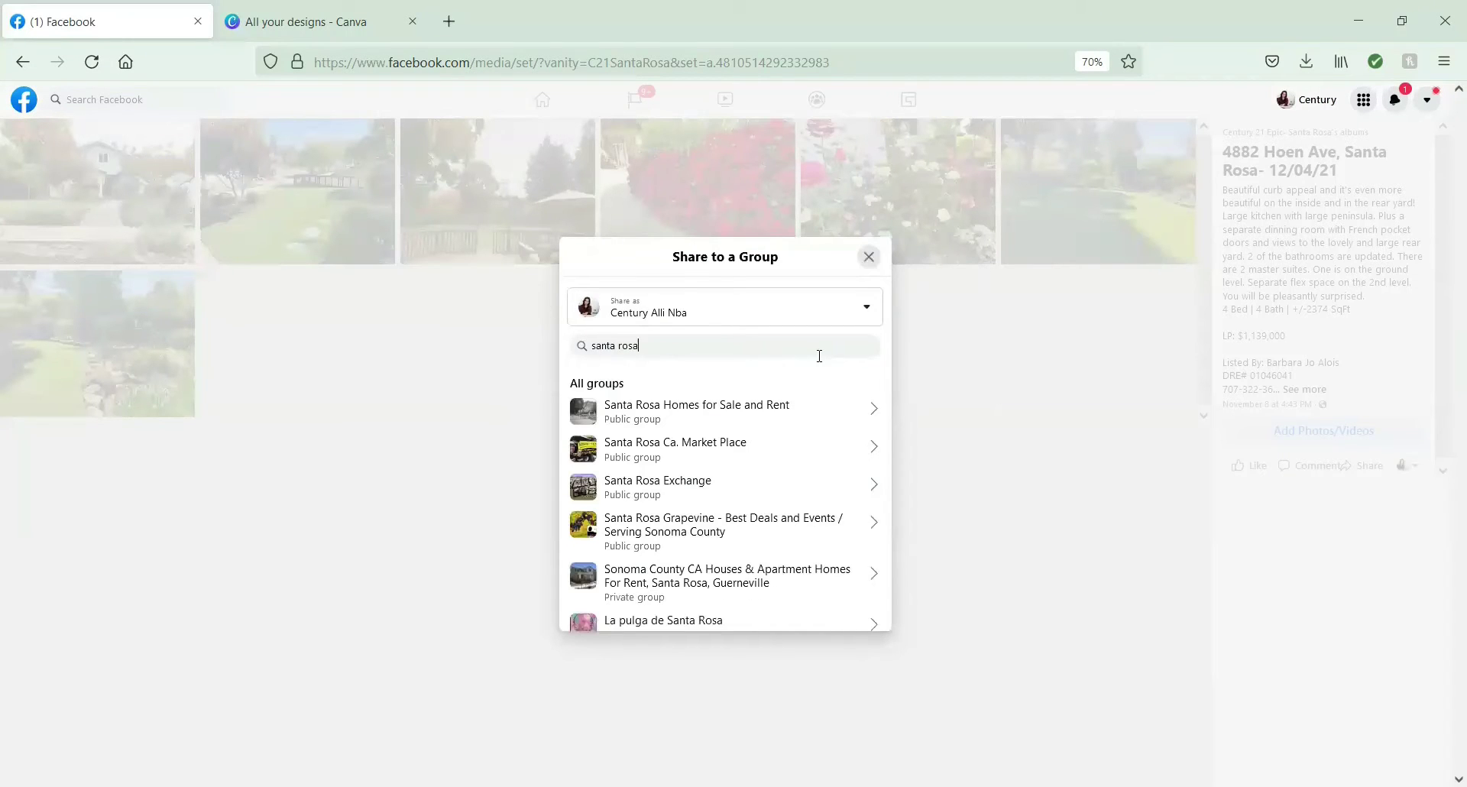
pyautogui.scroll(-5, 803, 448)
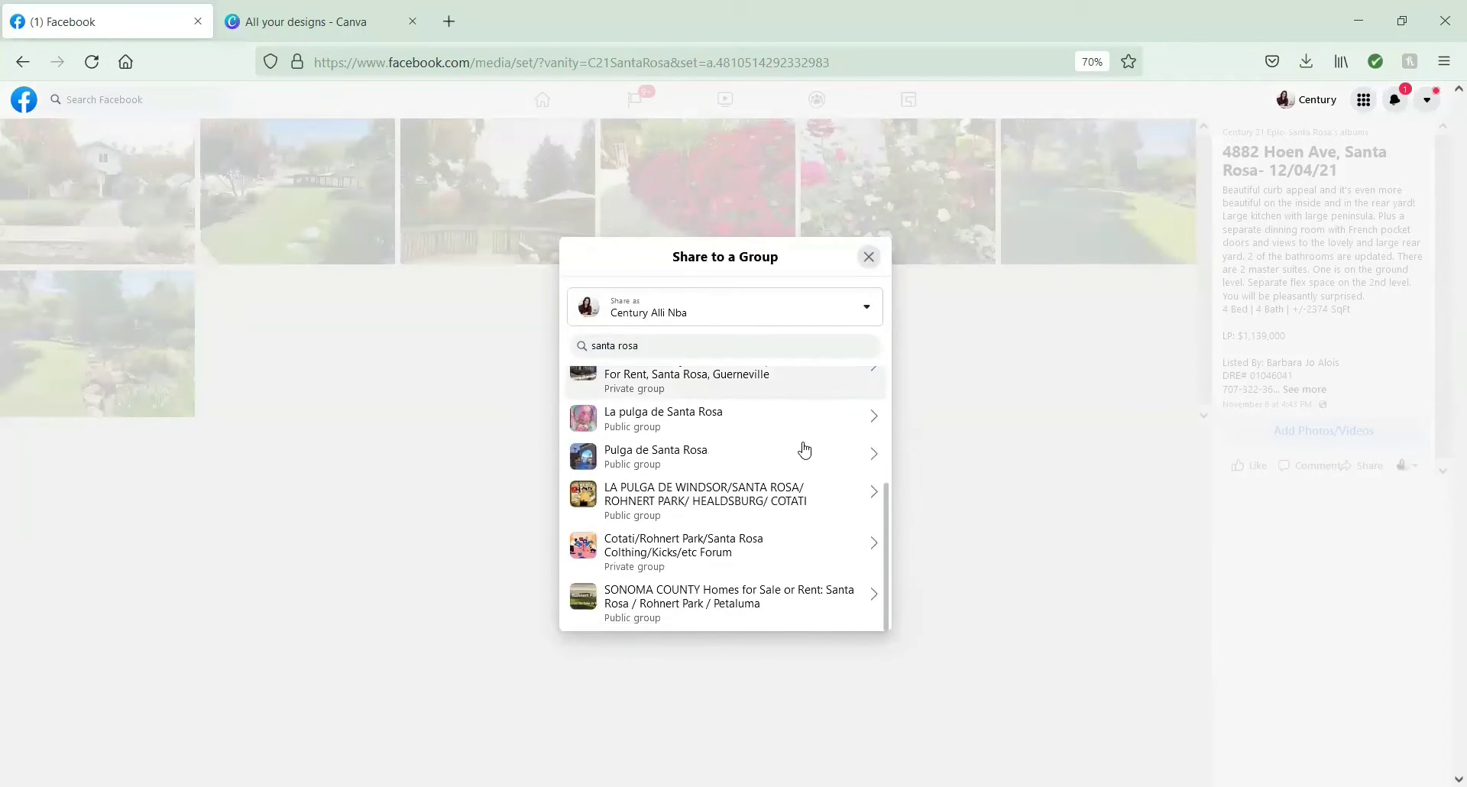
pyautogui.click(766, 497)
pyautogui.click(776, 692)
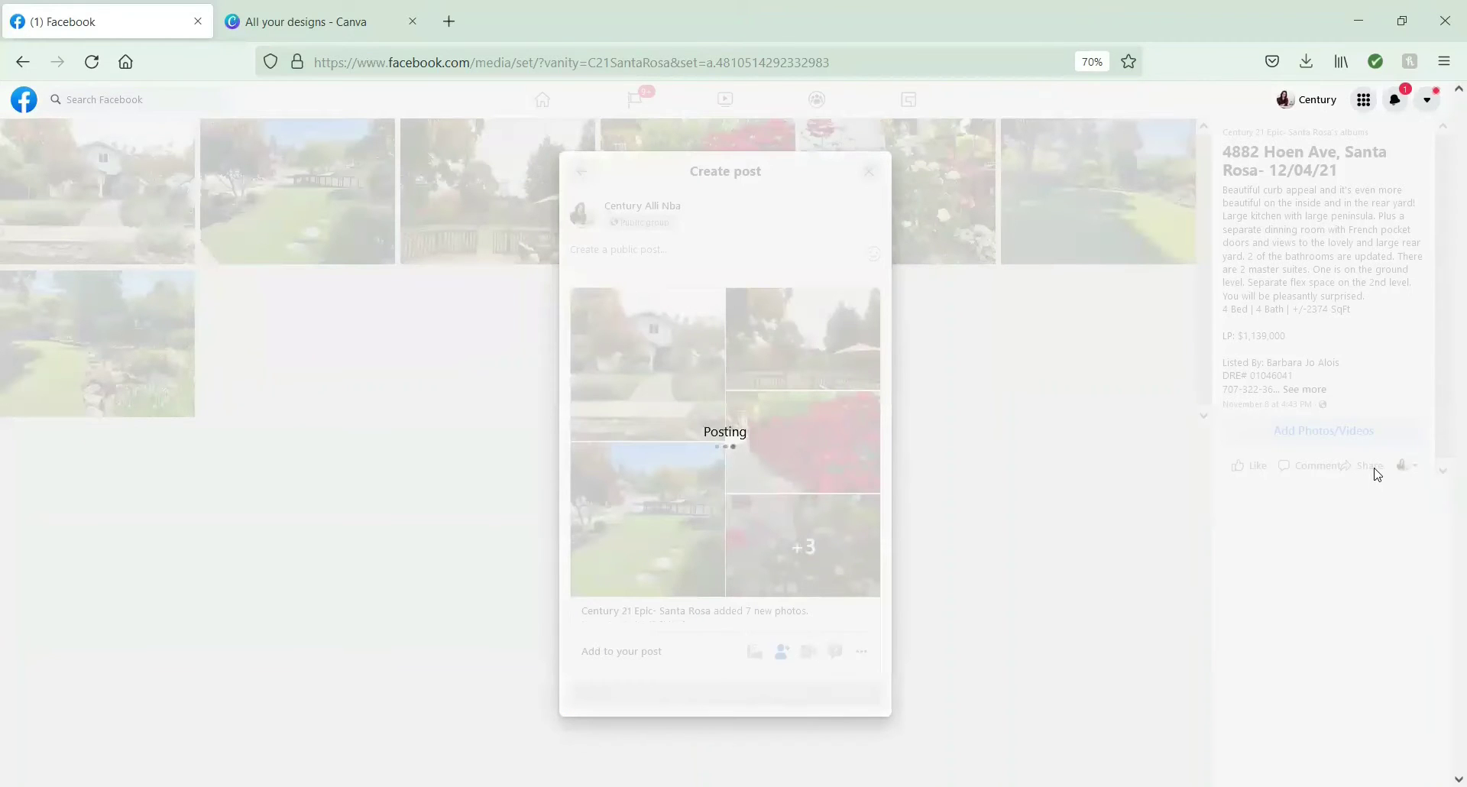
# Share the album to the "SONOMA COUNTY Homes for Sale or Rent: Santa Rosa / Rohnert Park / Petaluma" group, searching "santa rosa", without a message.
pyautogui.click(1372, 468)
pyautogui.click(1300, 577)
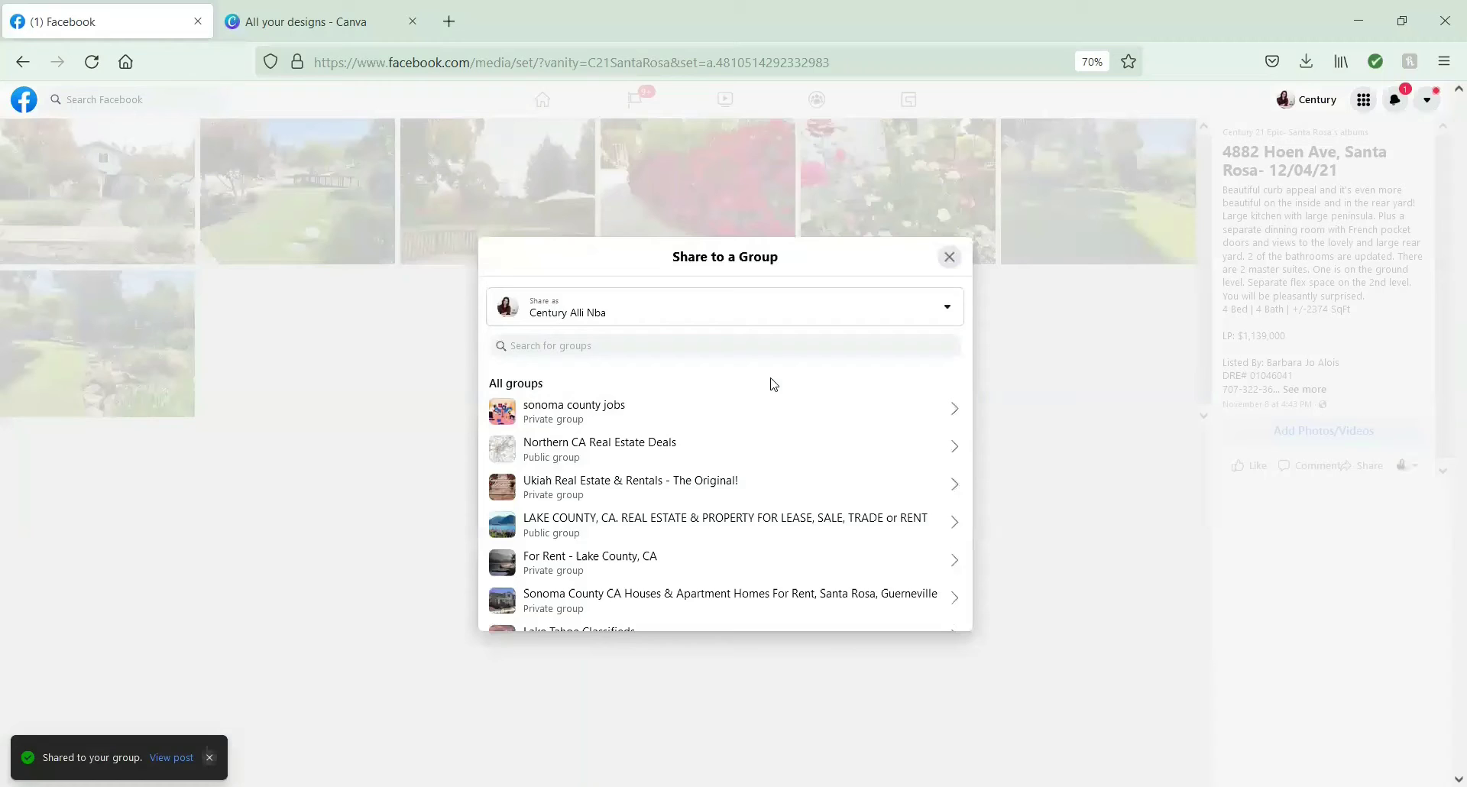
pyautogui.write('santa rosa')
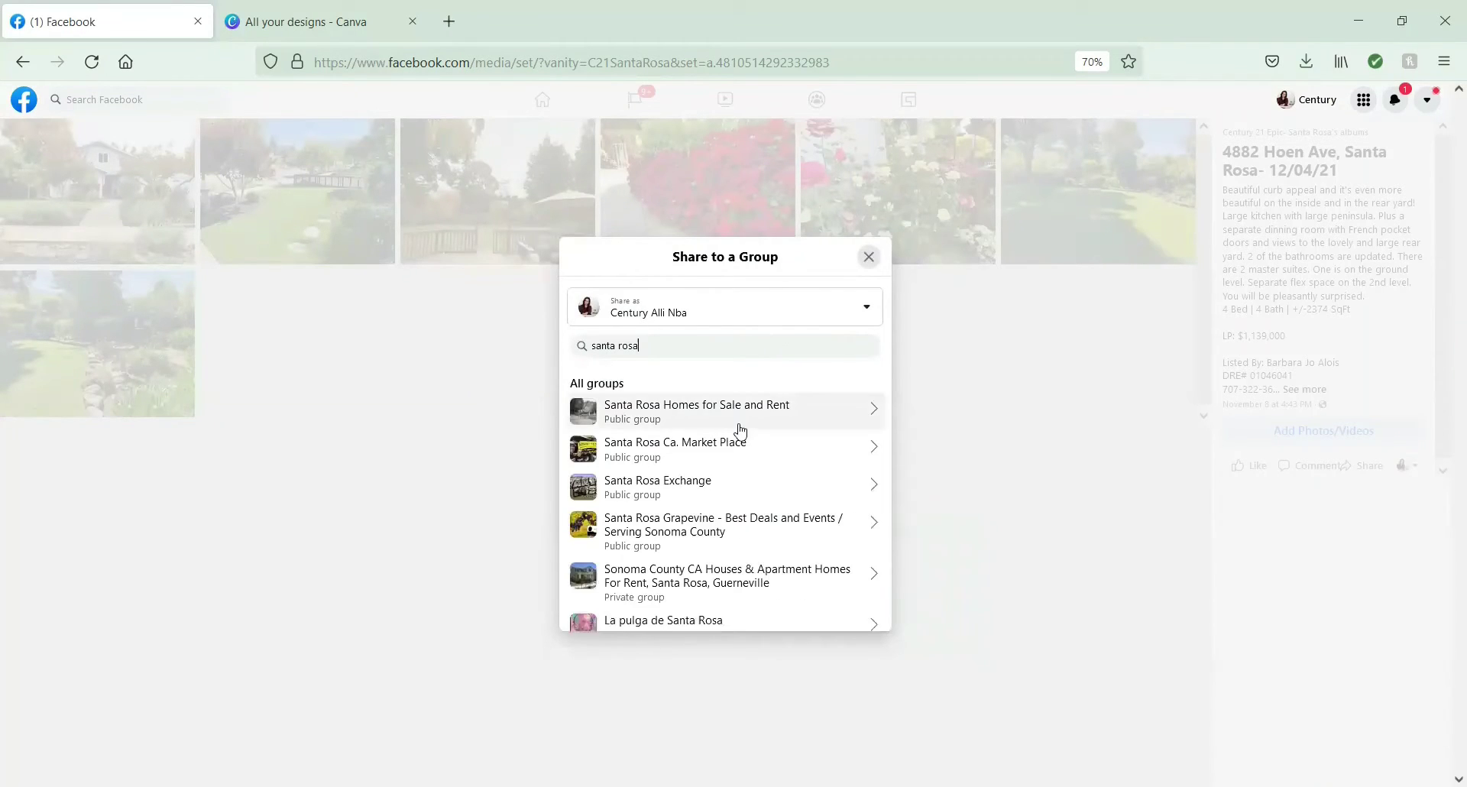
pyautogui.scroll(-3, 737, 426)
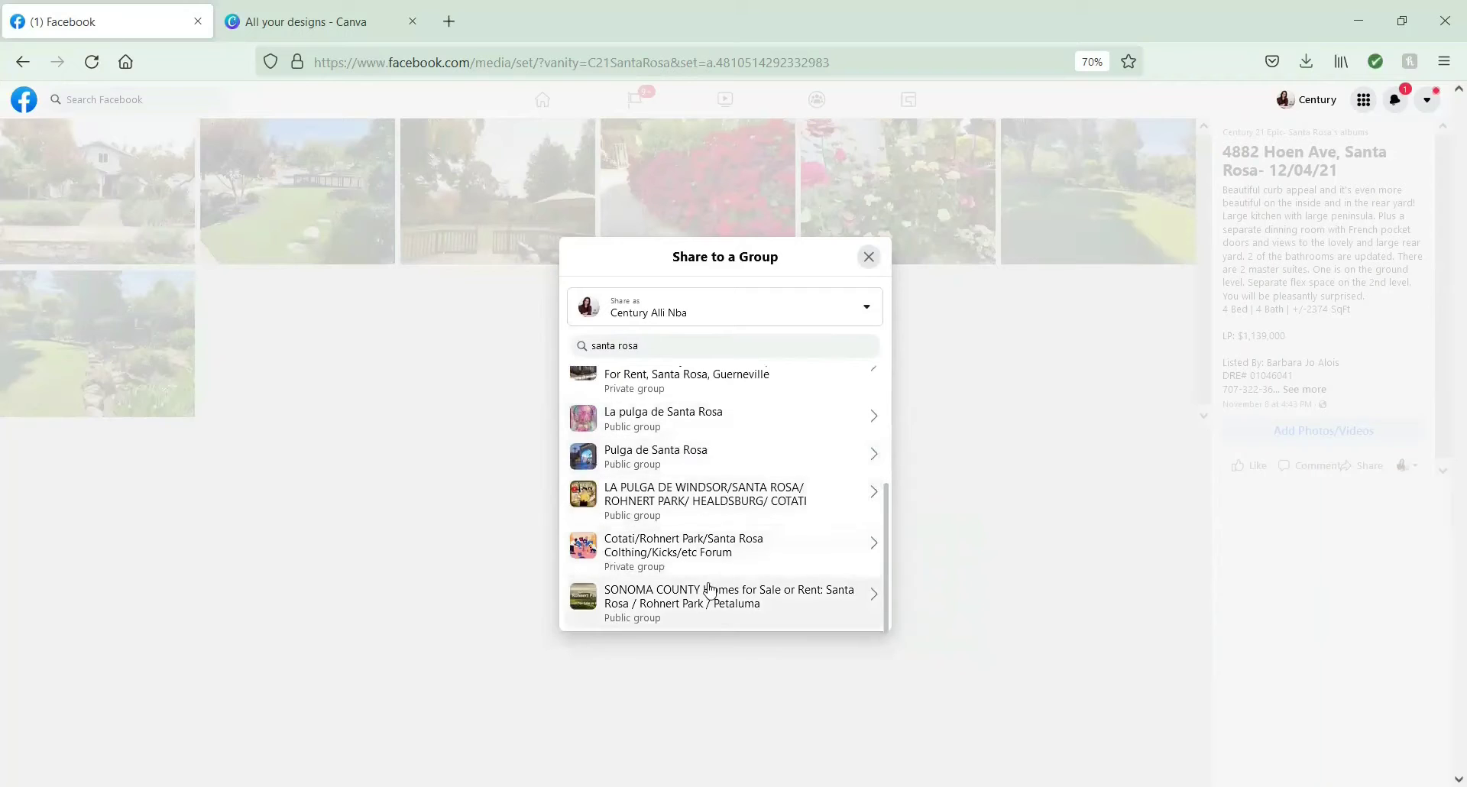
pyautogui.click(677, 596)
pyautogui.click(735, 695)
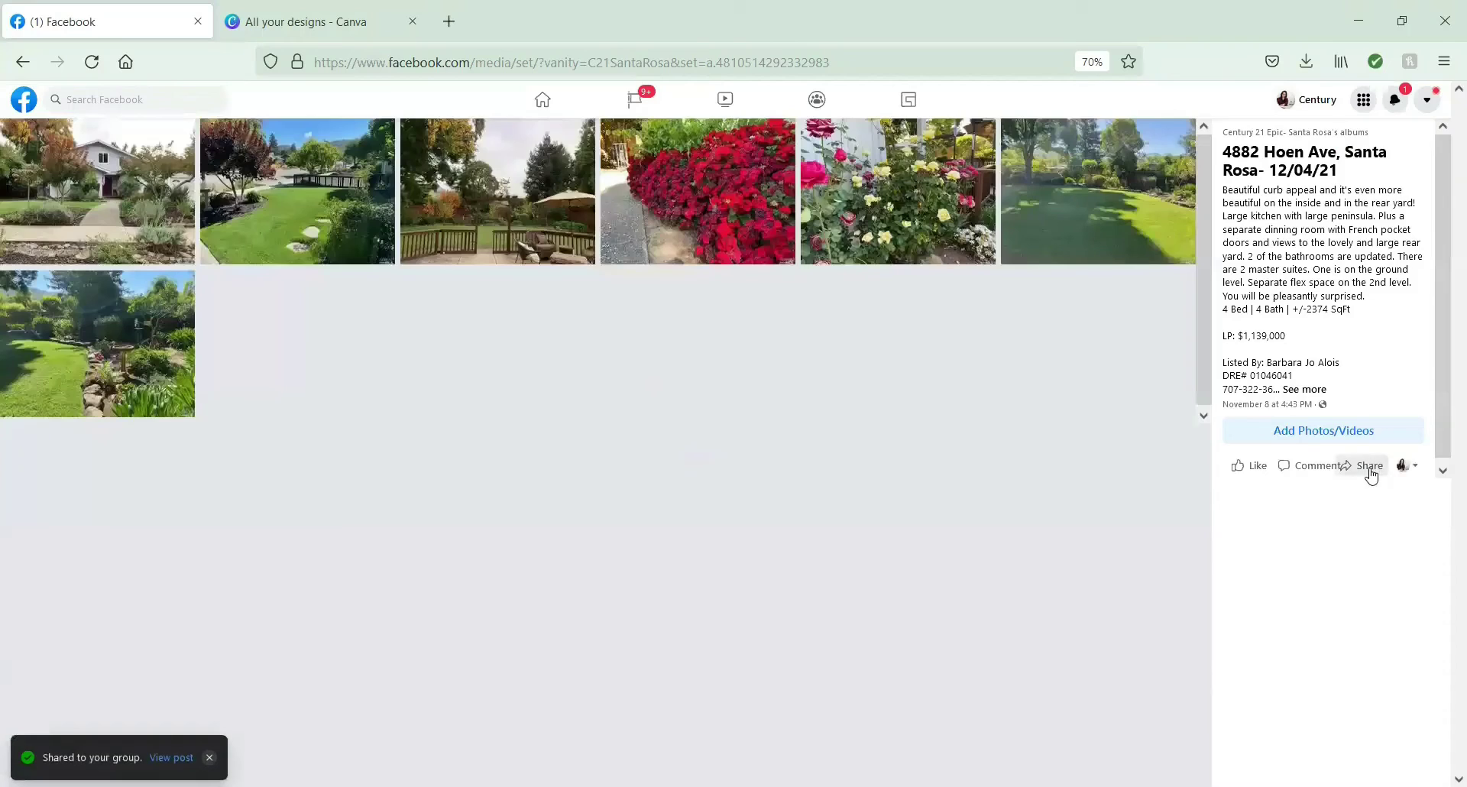
# Share the album to the "Sonoma County Buy, Sell, Trade, Auction and Advertise (No Rules)" group, found by searching "sonoma", without a message.
pyautogui.click(1365, 466)
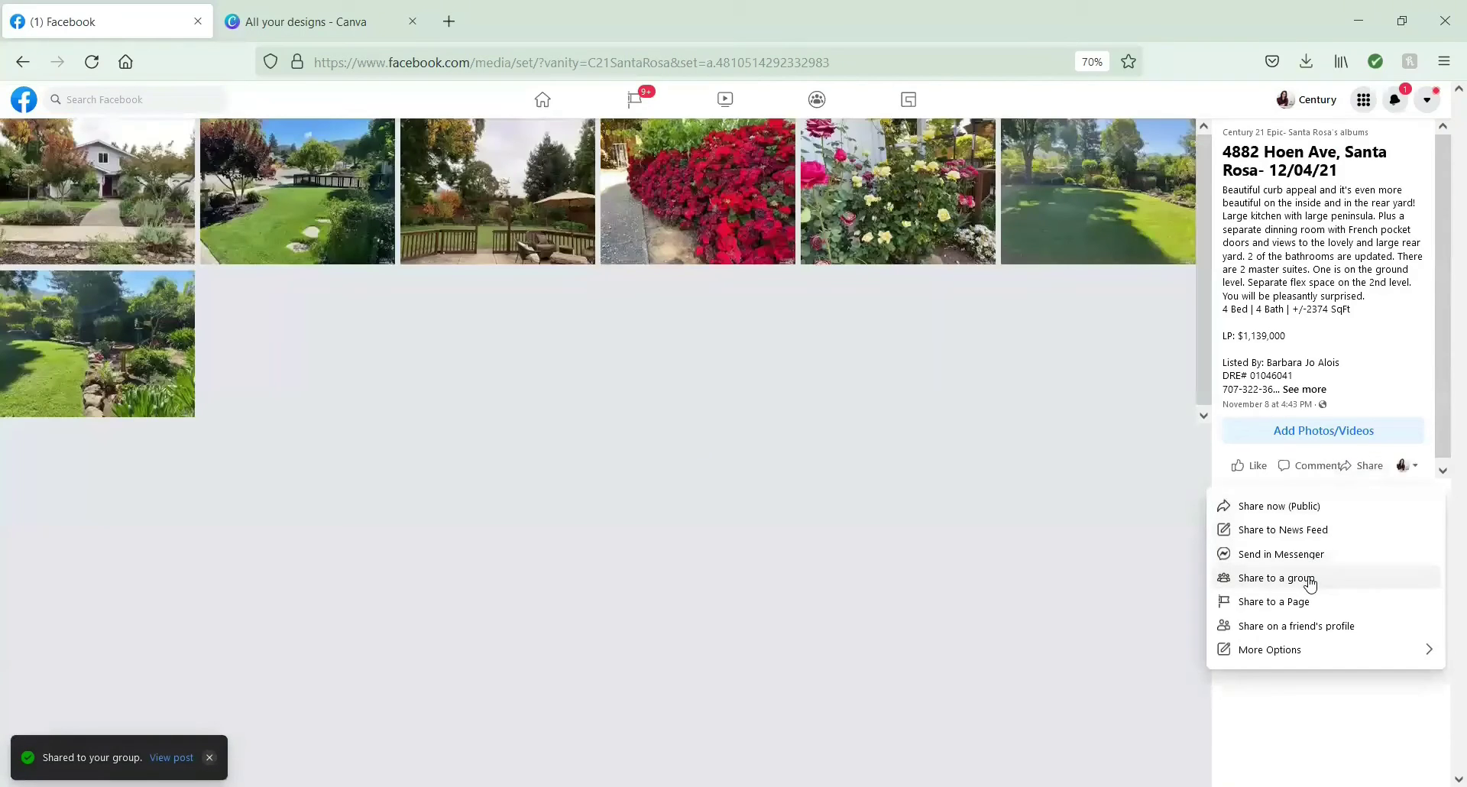
pyautogui.click(1309, 579)
pyautogui.write('sonoma')
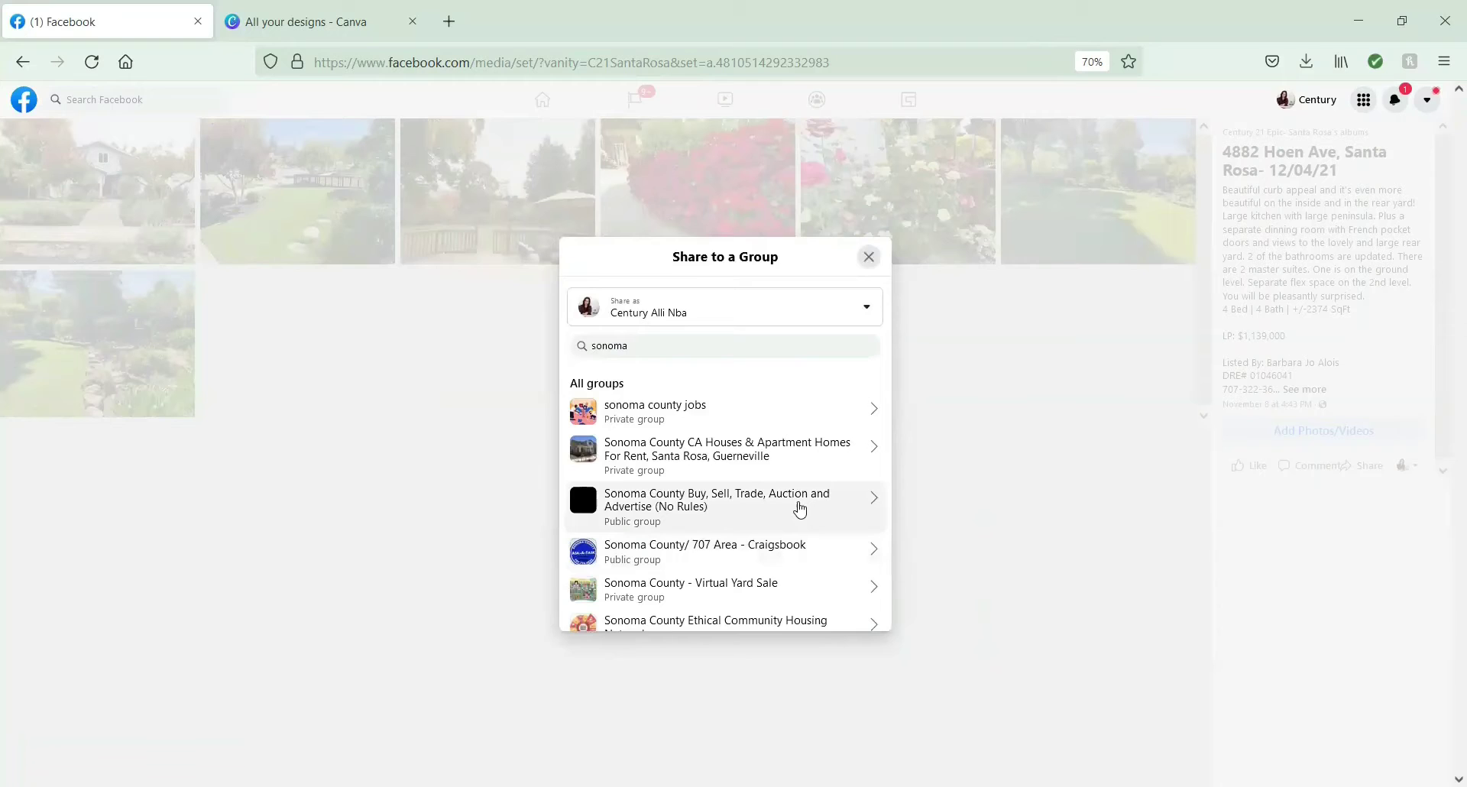
pyautogui.click(800, 510)
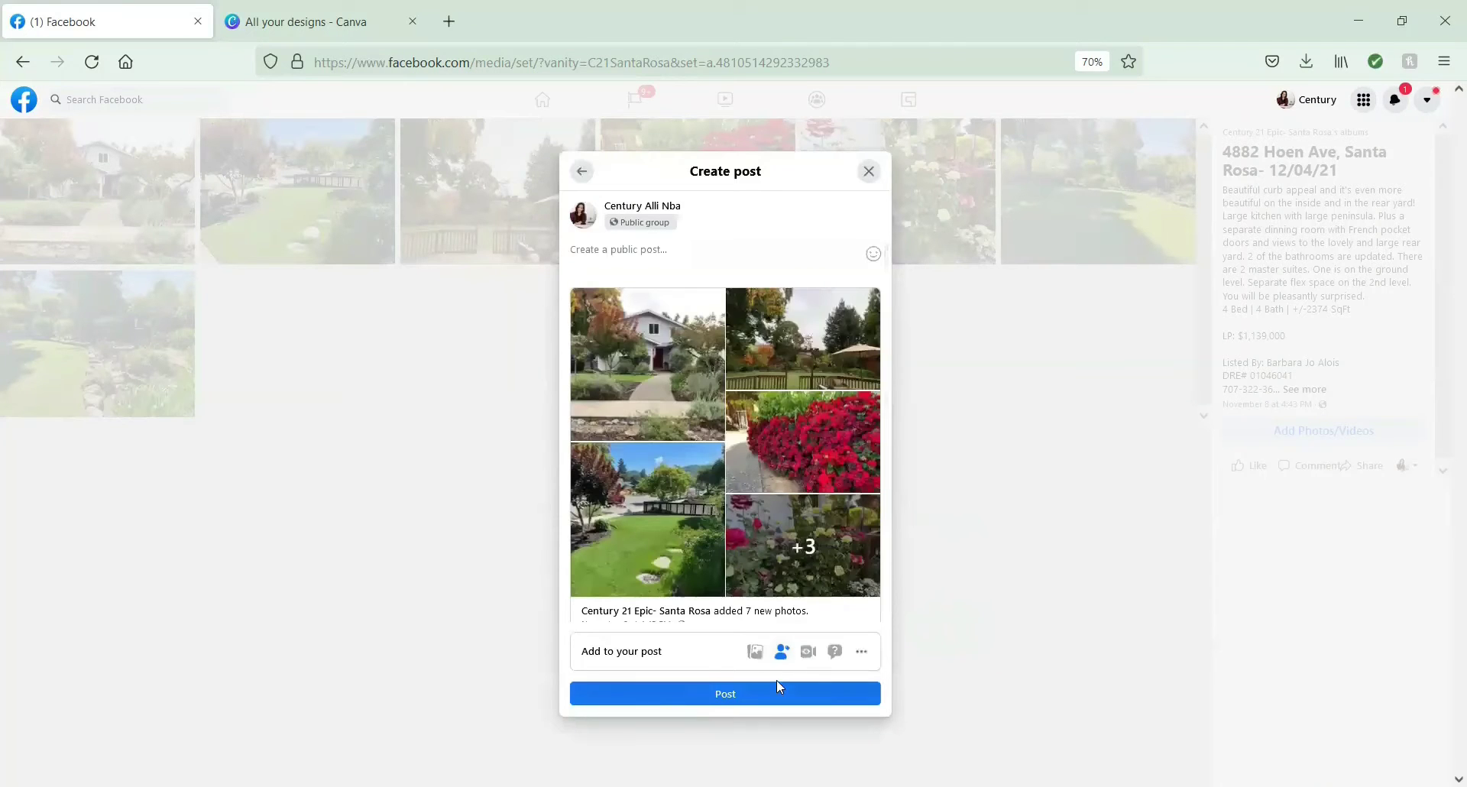
pyautogui.click(778, 688)
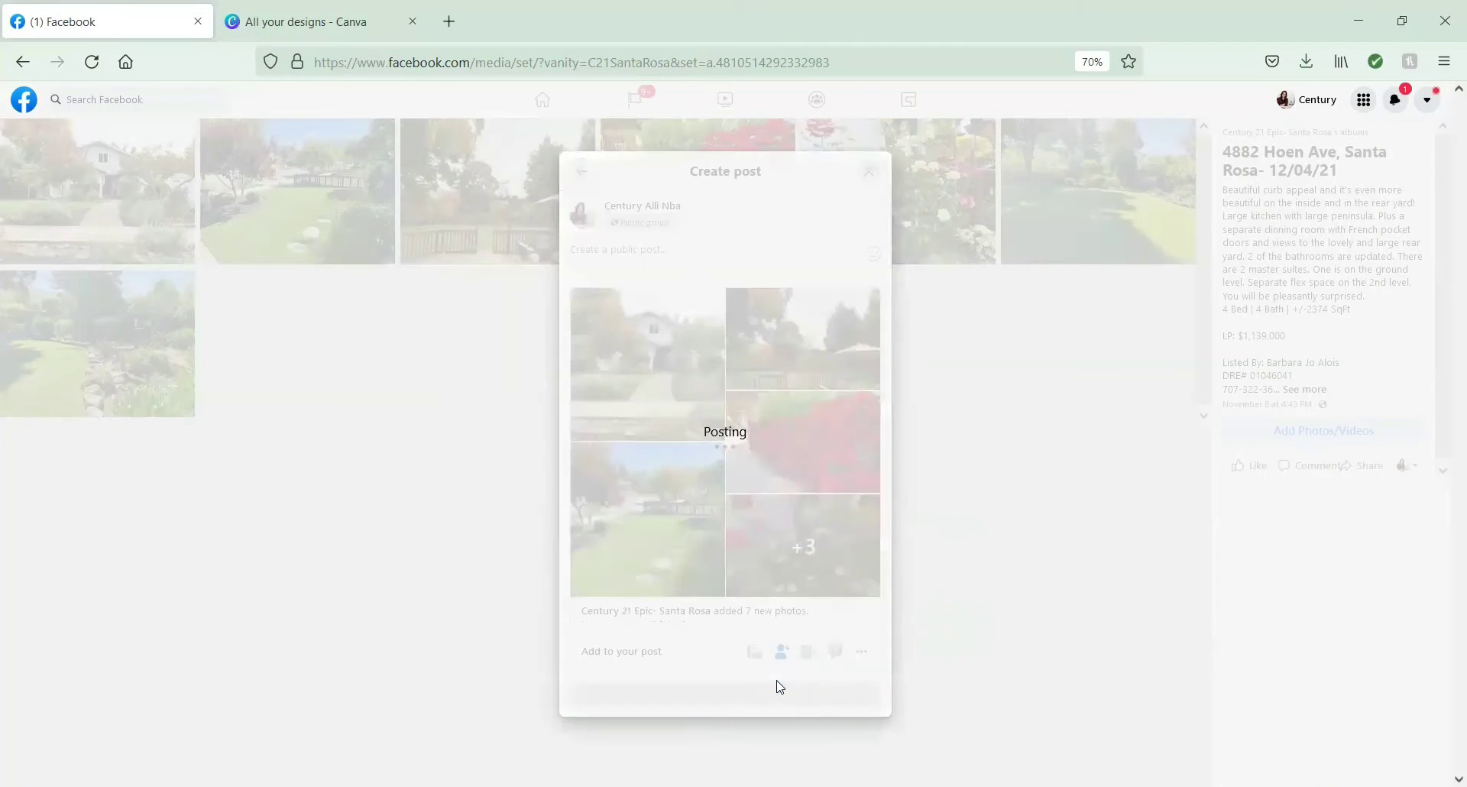
# Share the album to the "Sonoma County/ 707 Area - Craigsbook" group, found by searching "sonoma", and publish it without a message.
pyautogui.click(1374, 470)
pyautogui.click(1326, 578)
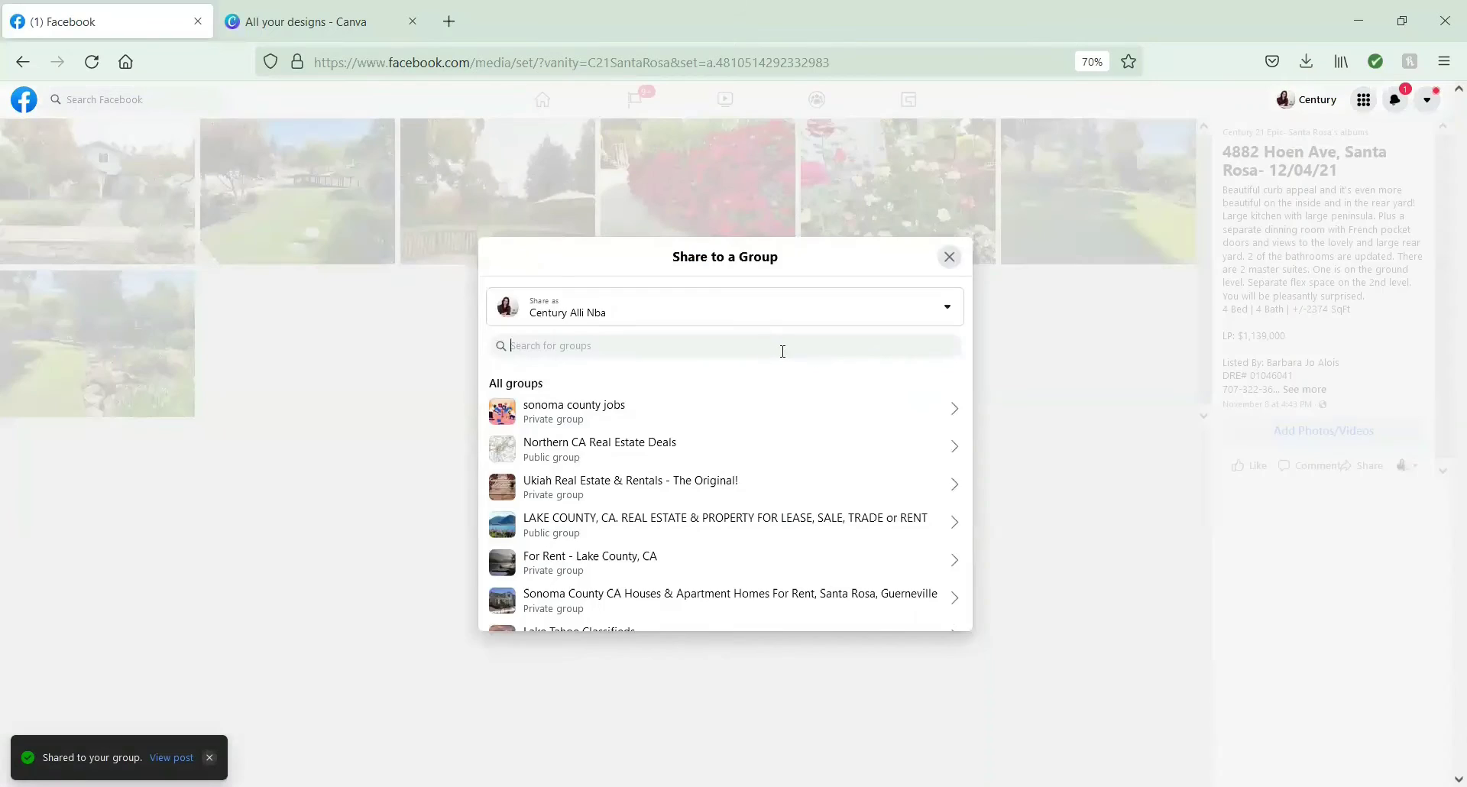
pyautogui.write('sonoma')
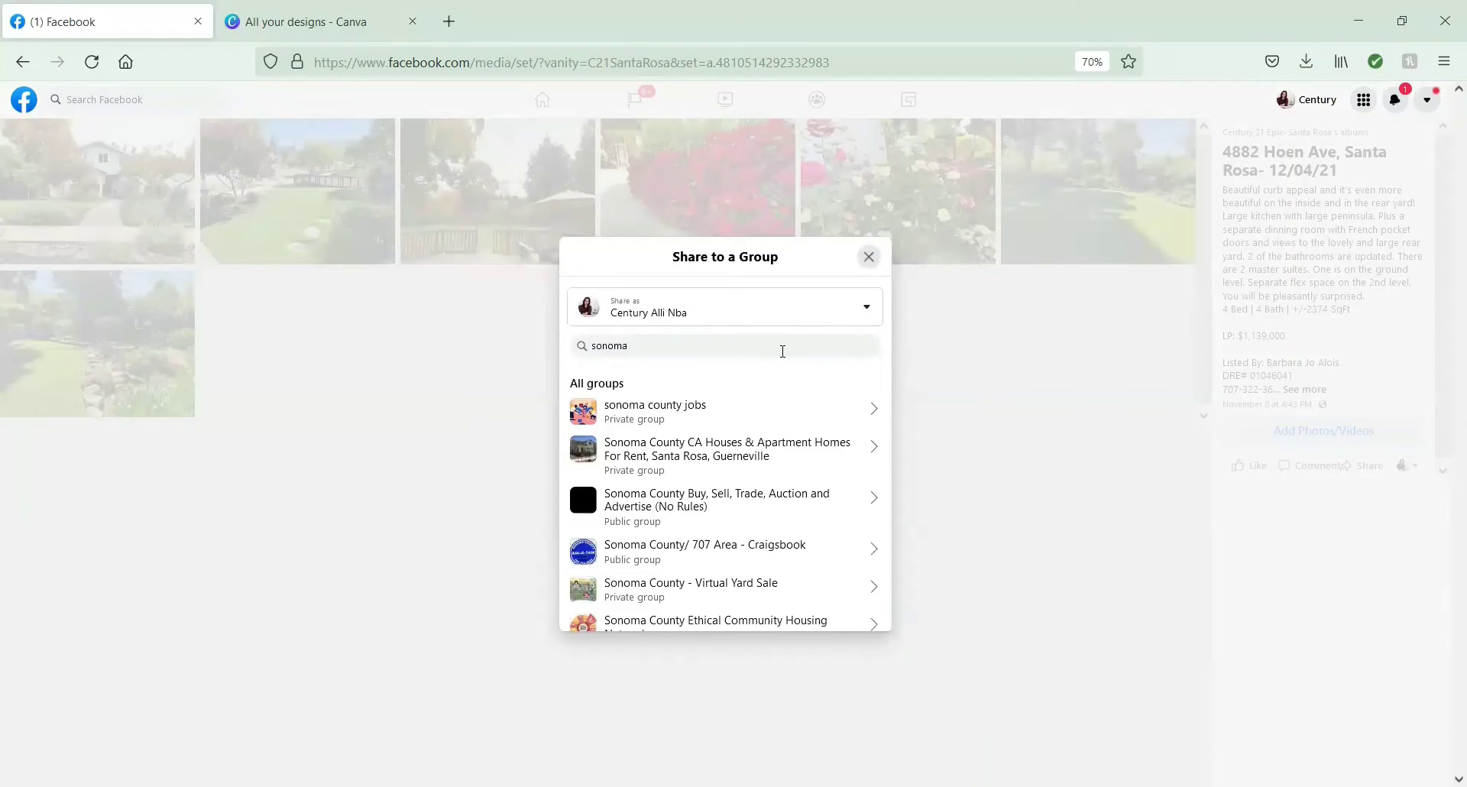
pyautogui.click(829, 559)
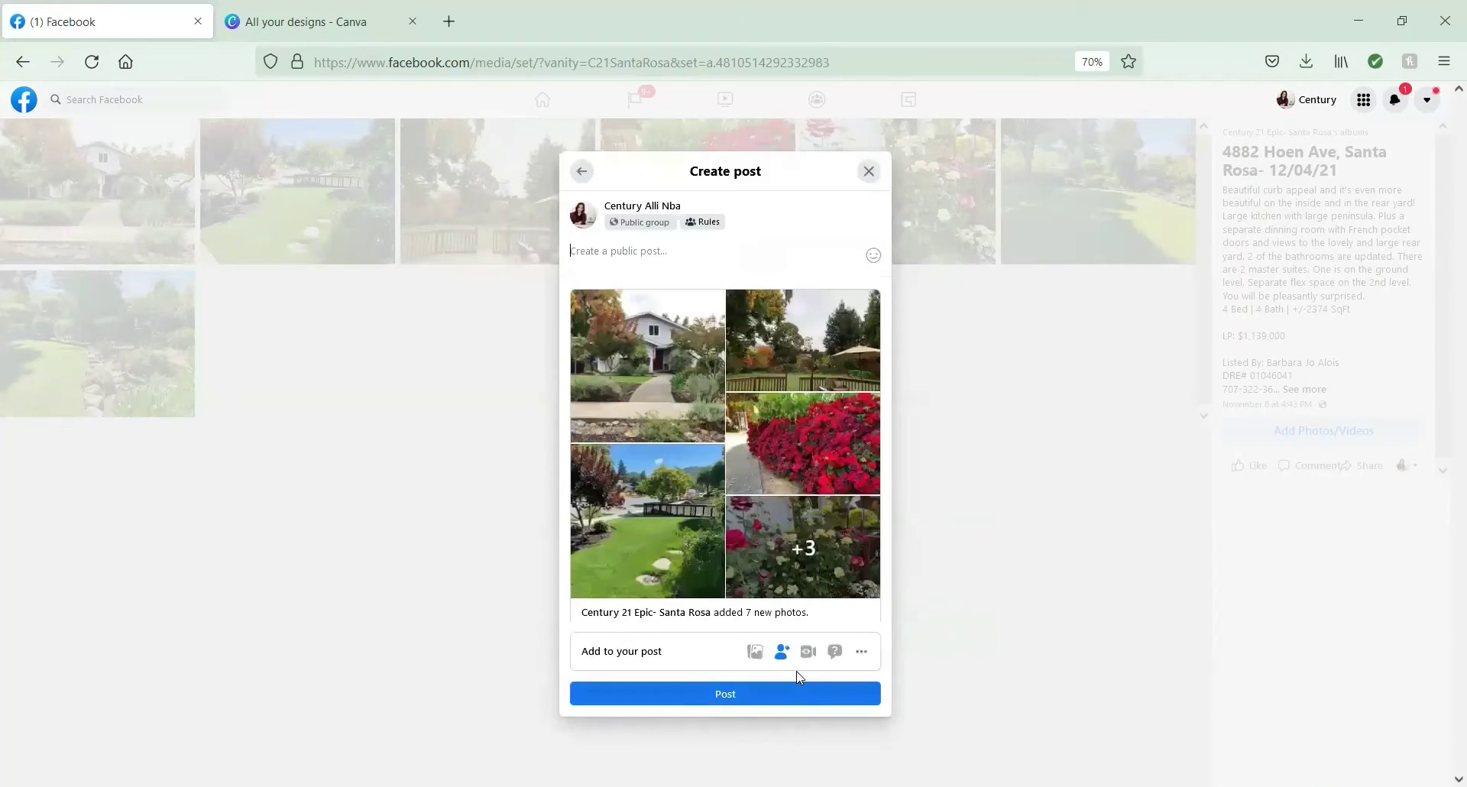
pyautogui.click(798, 688)
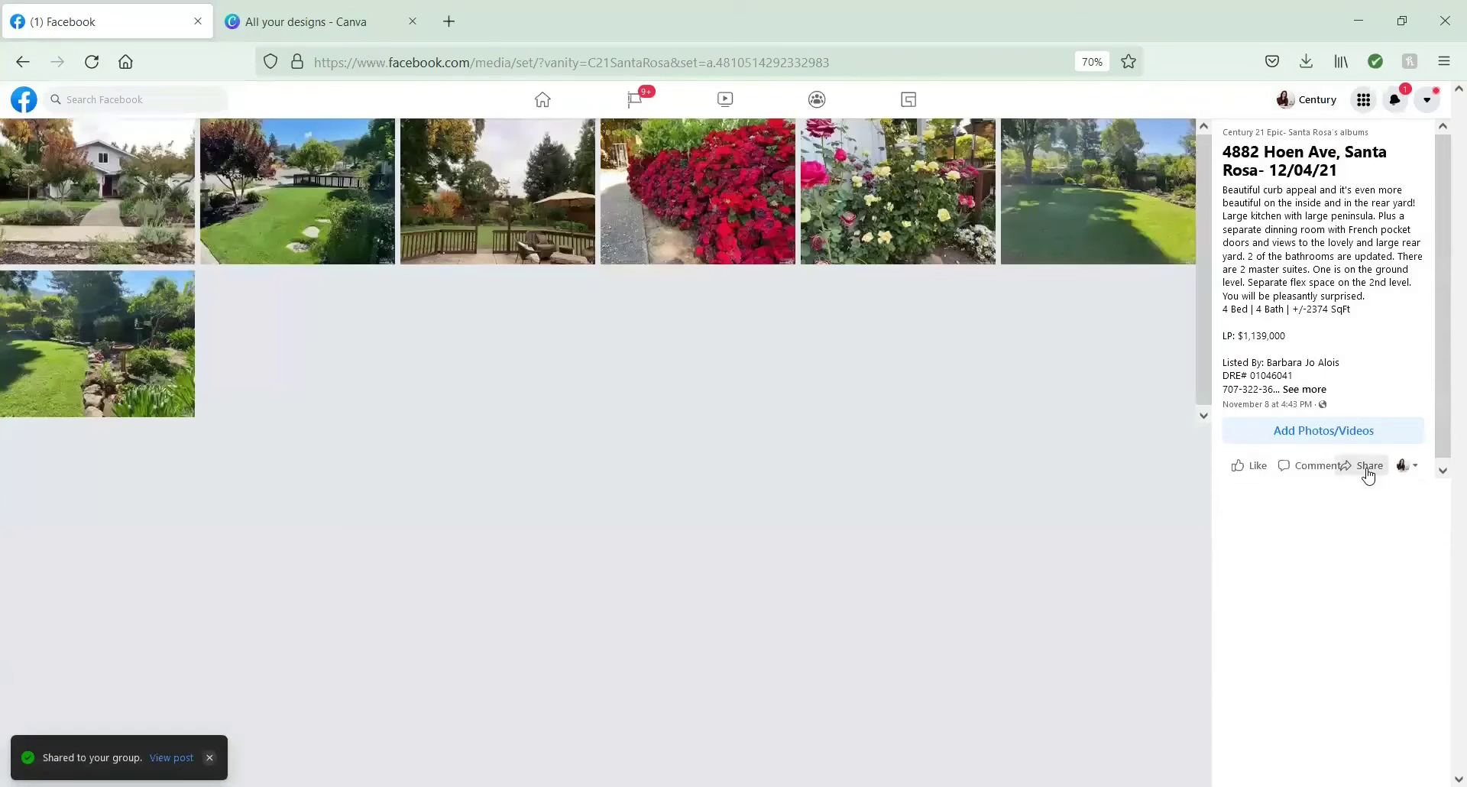
# Share the album to the private "Sonoma County - Virtual Yard Sale" group, found by searching "sonoma", and publish the post.
pyautogui.click(1368, 467)
pyautogui.click(1346, 576)
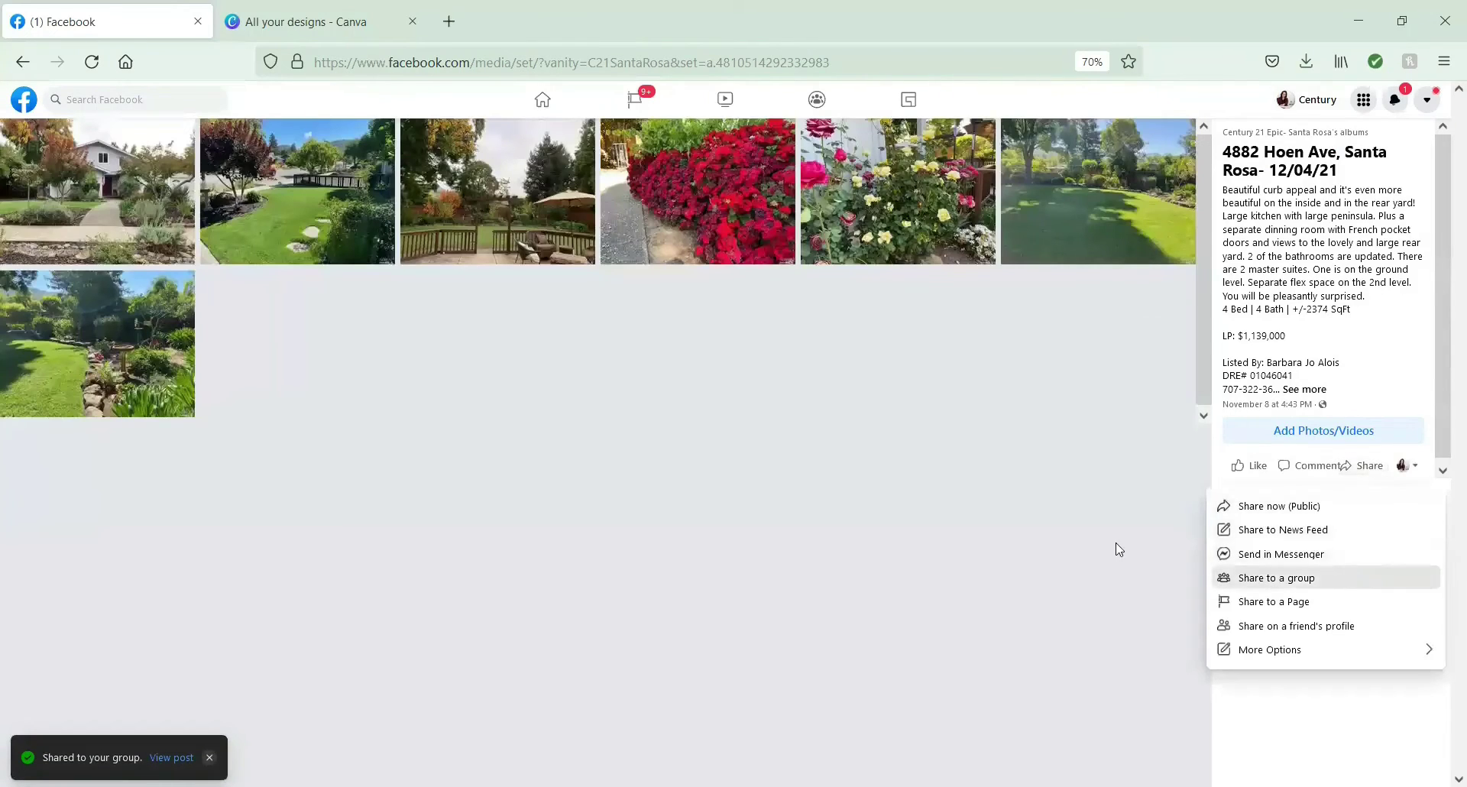
pyautogui.click(681, 351)
pyautogui.write('sonoma')
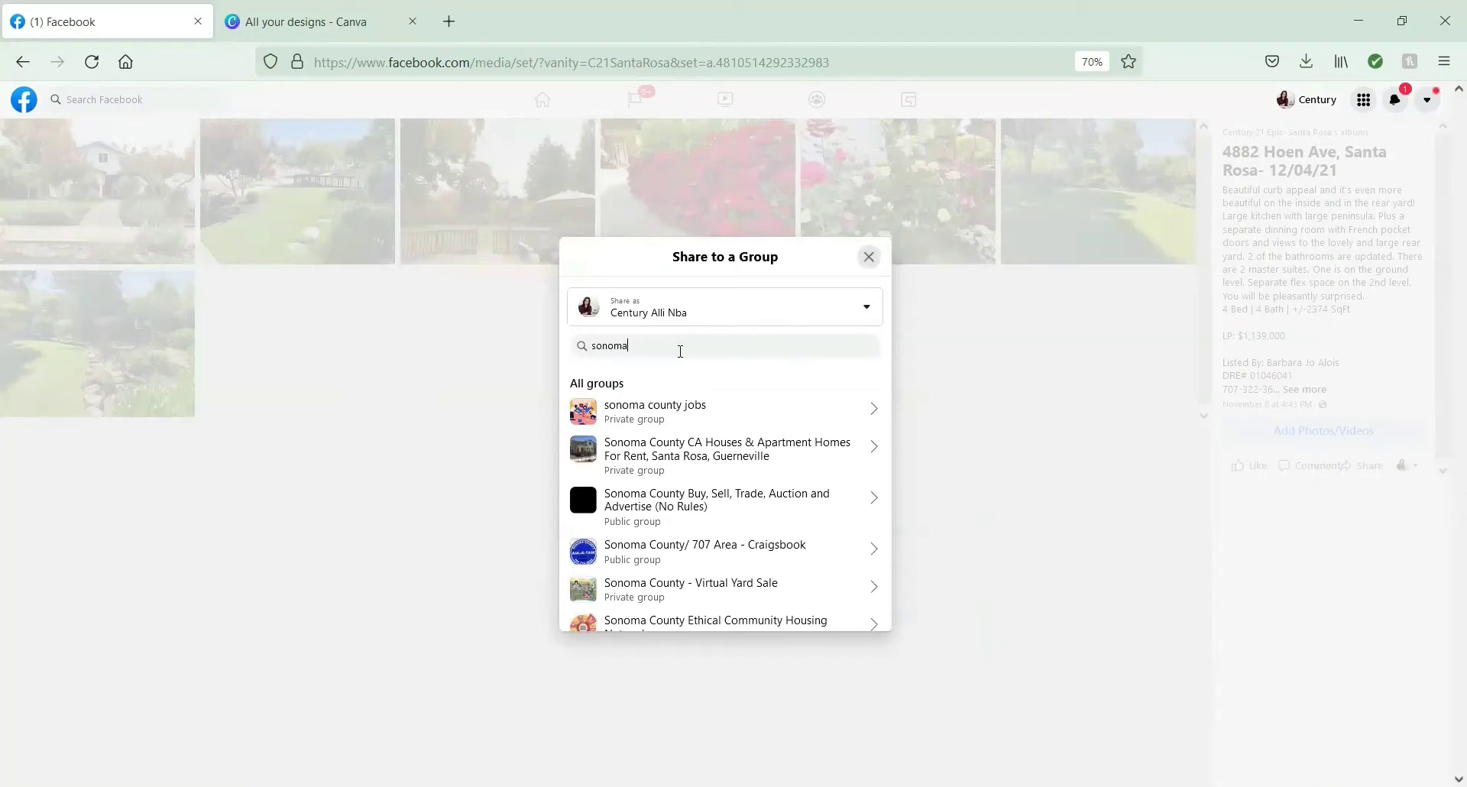
pyautogui.click(766, 590)
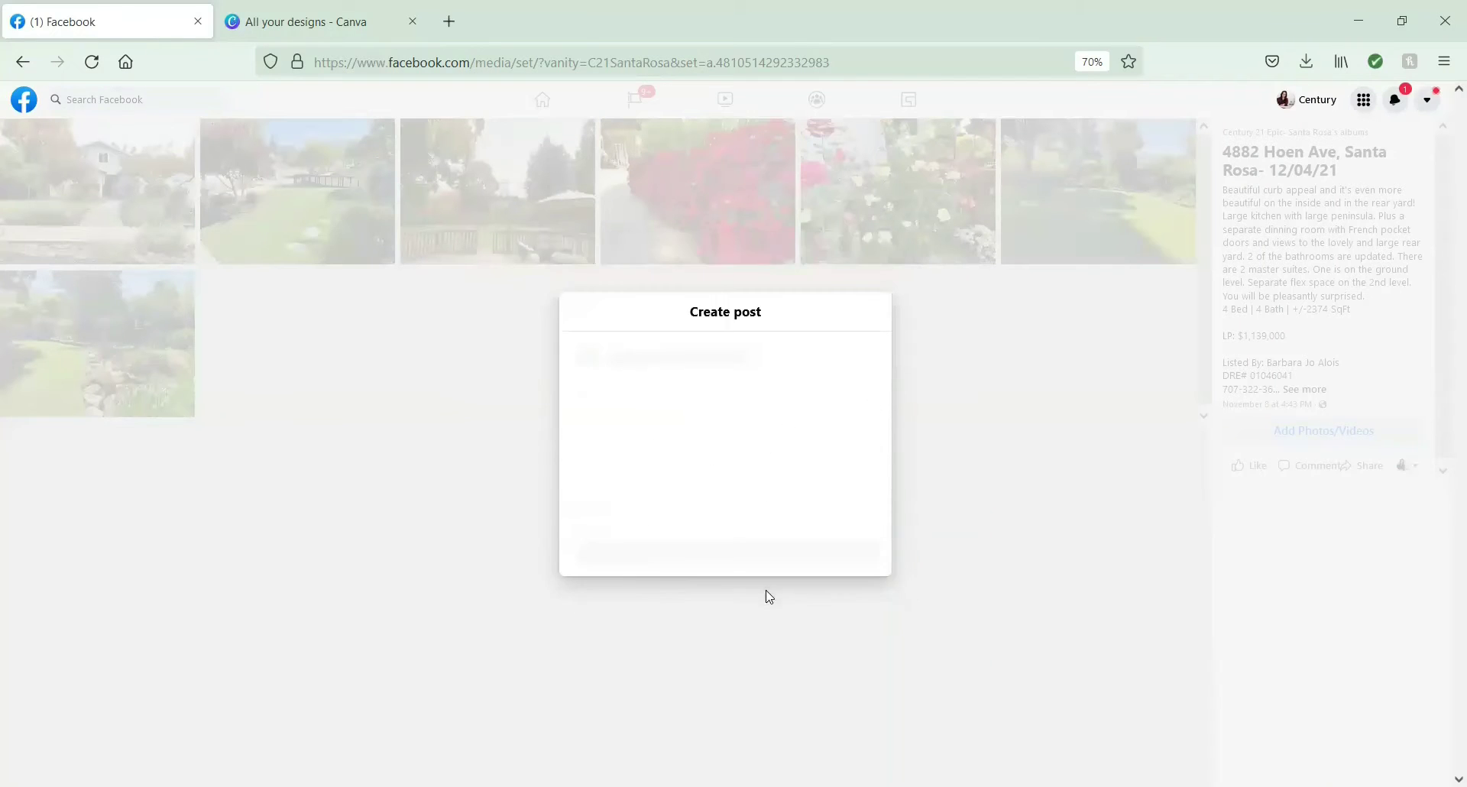
pyautogui.click(763, 694)
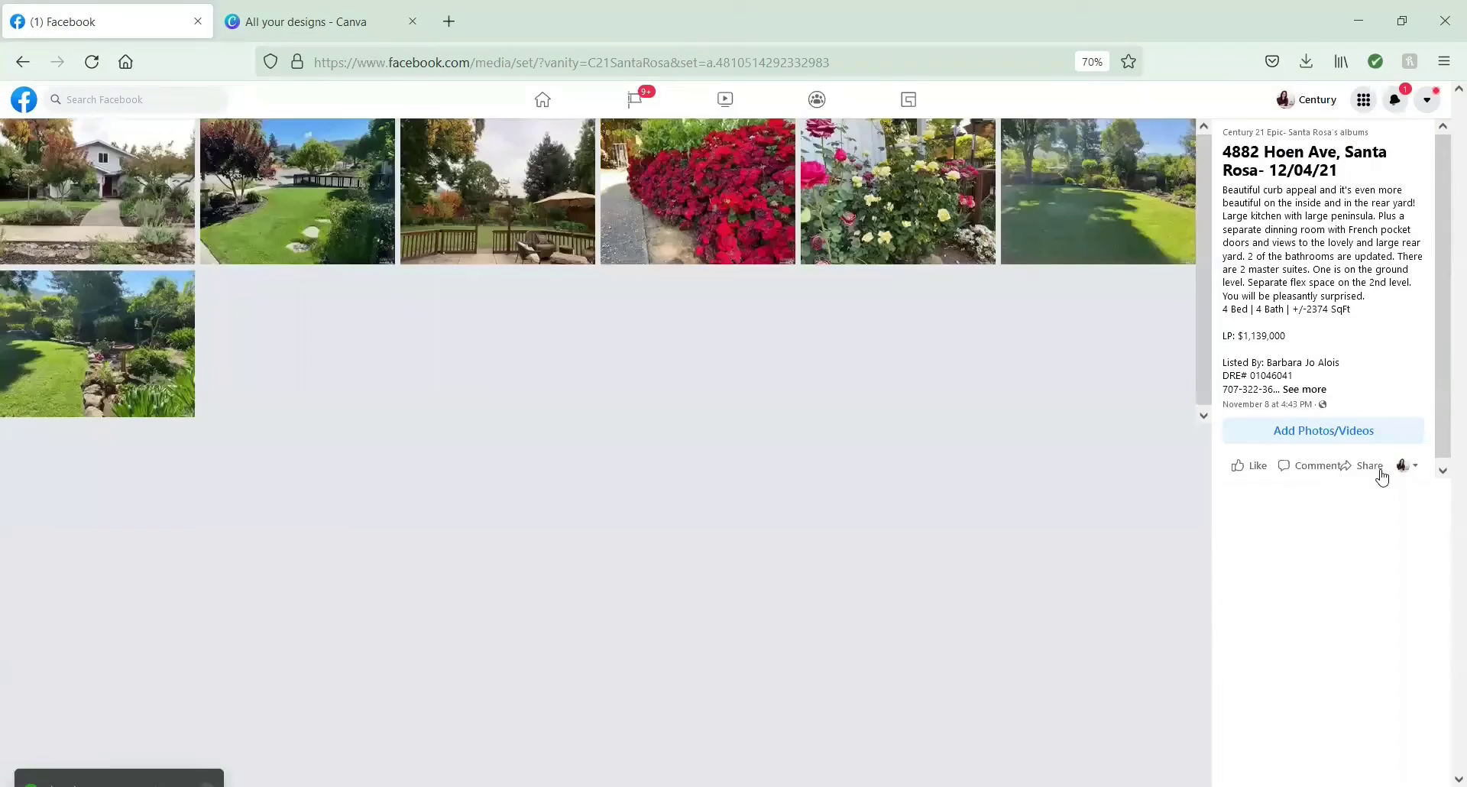
# Share the album to the private La Pulga De Sonoma County group, found by searching "sonoma", and publish it without a message.
pyautogui.click(1376, 467)
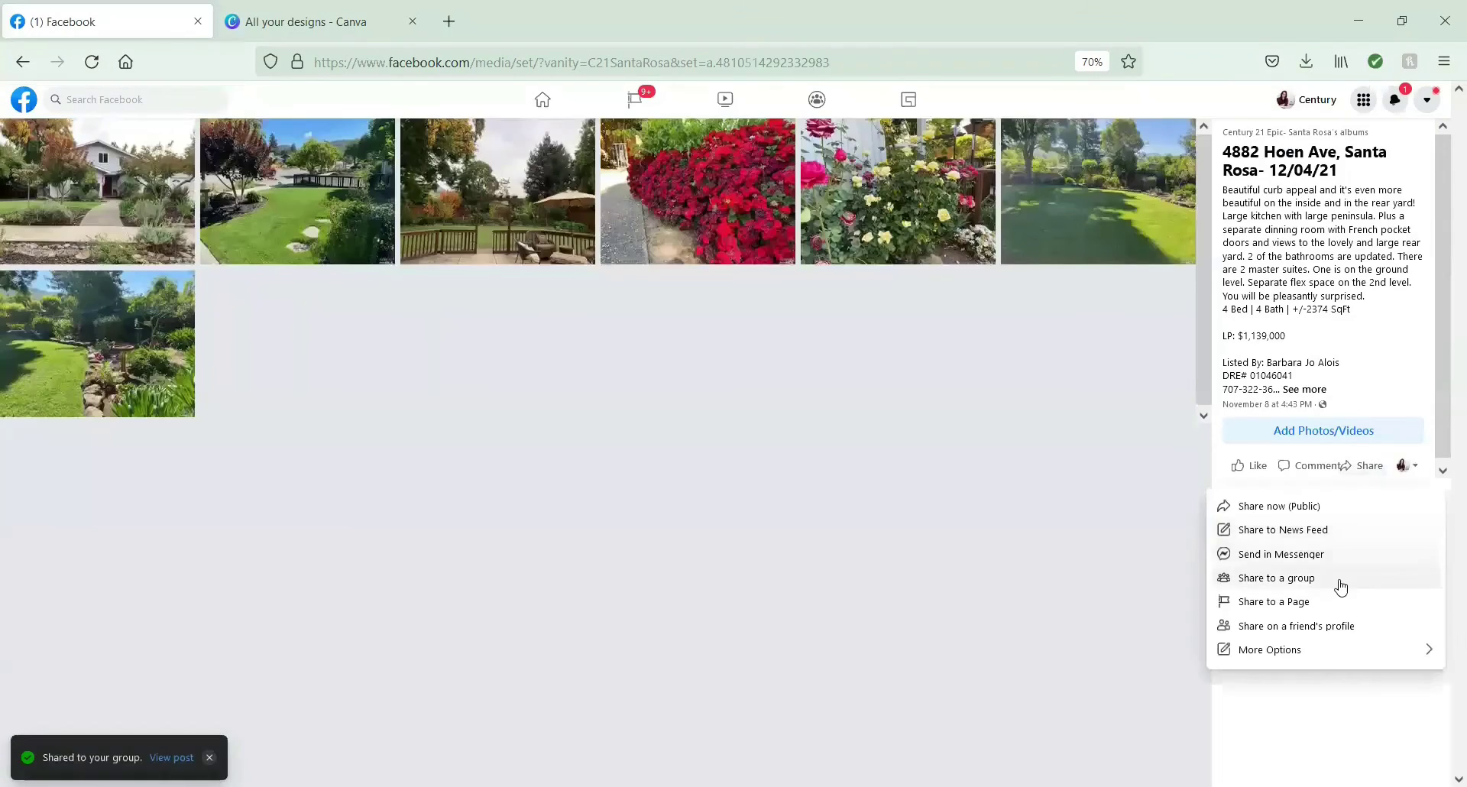
pyautogui.click(1340, 581)
pyautogui.write('sonoma')
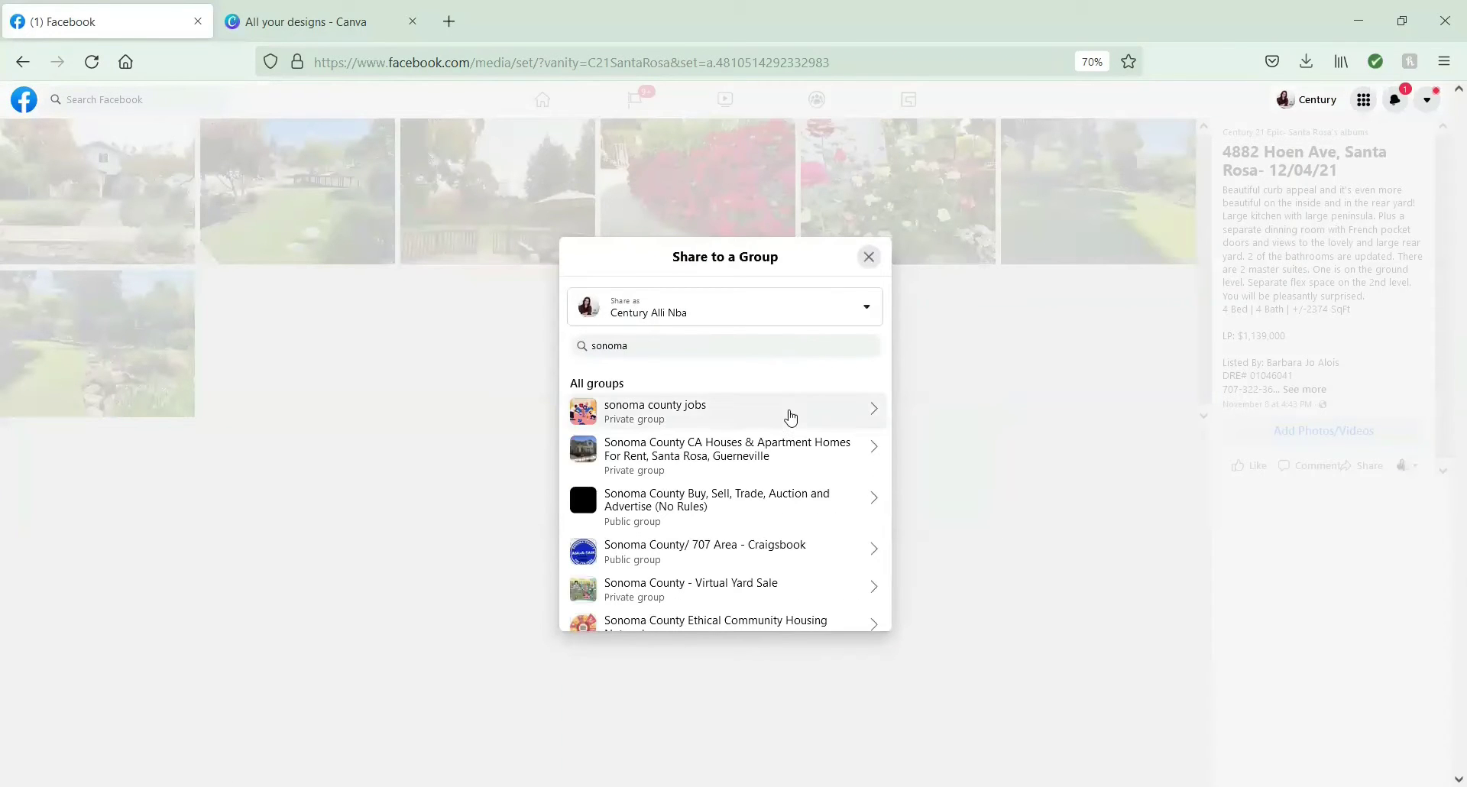
pyautogui.scroll(-3, 785, 416)
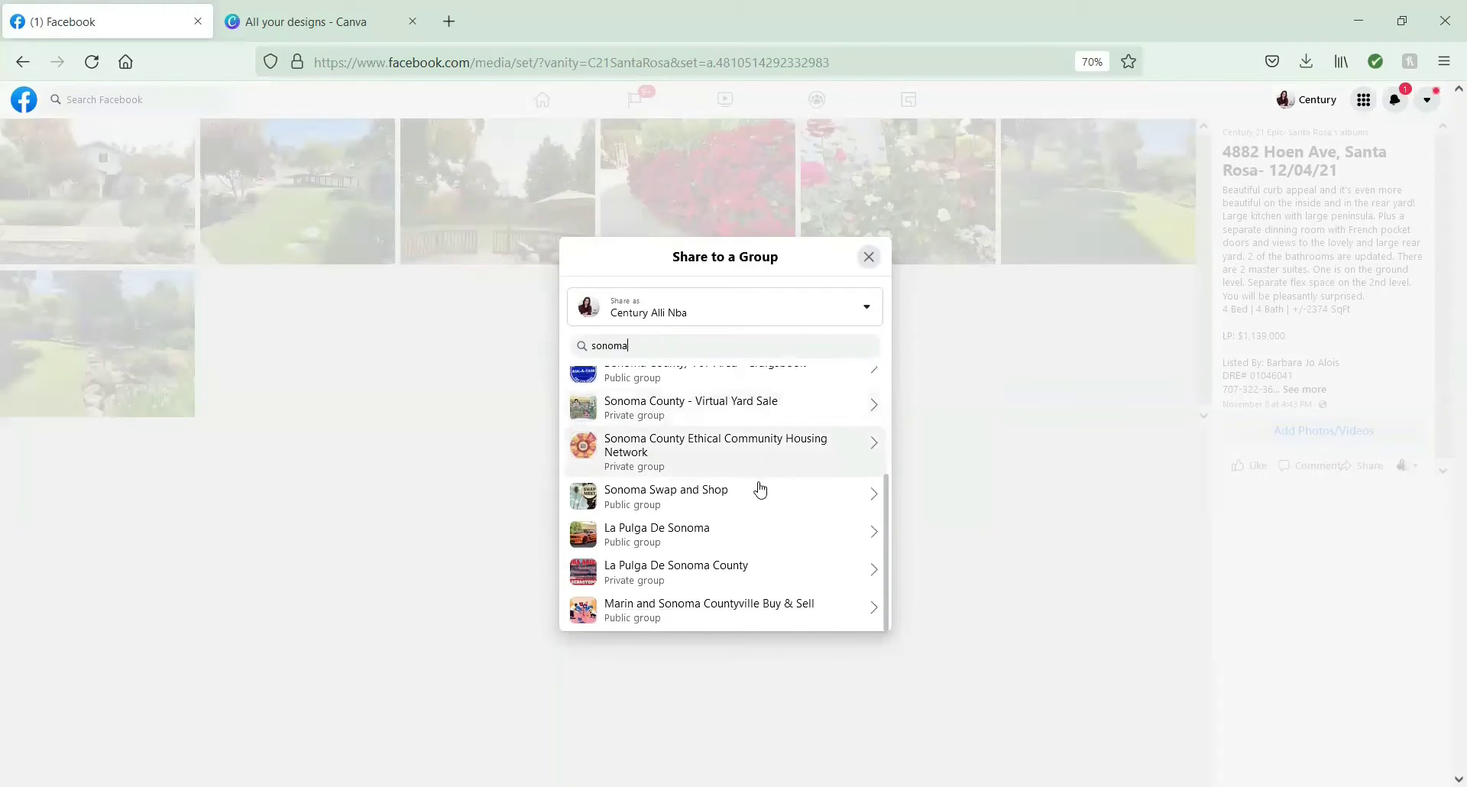
pyautogui.click(759, 571)
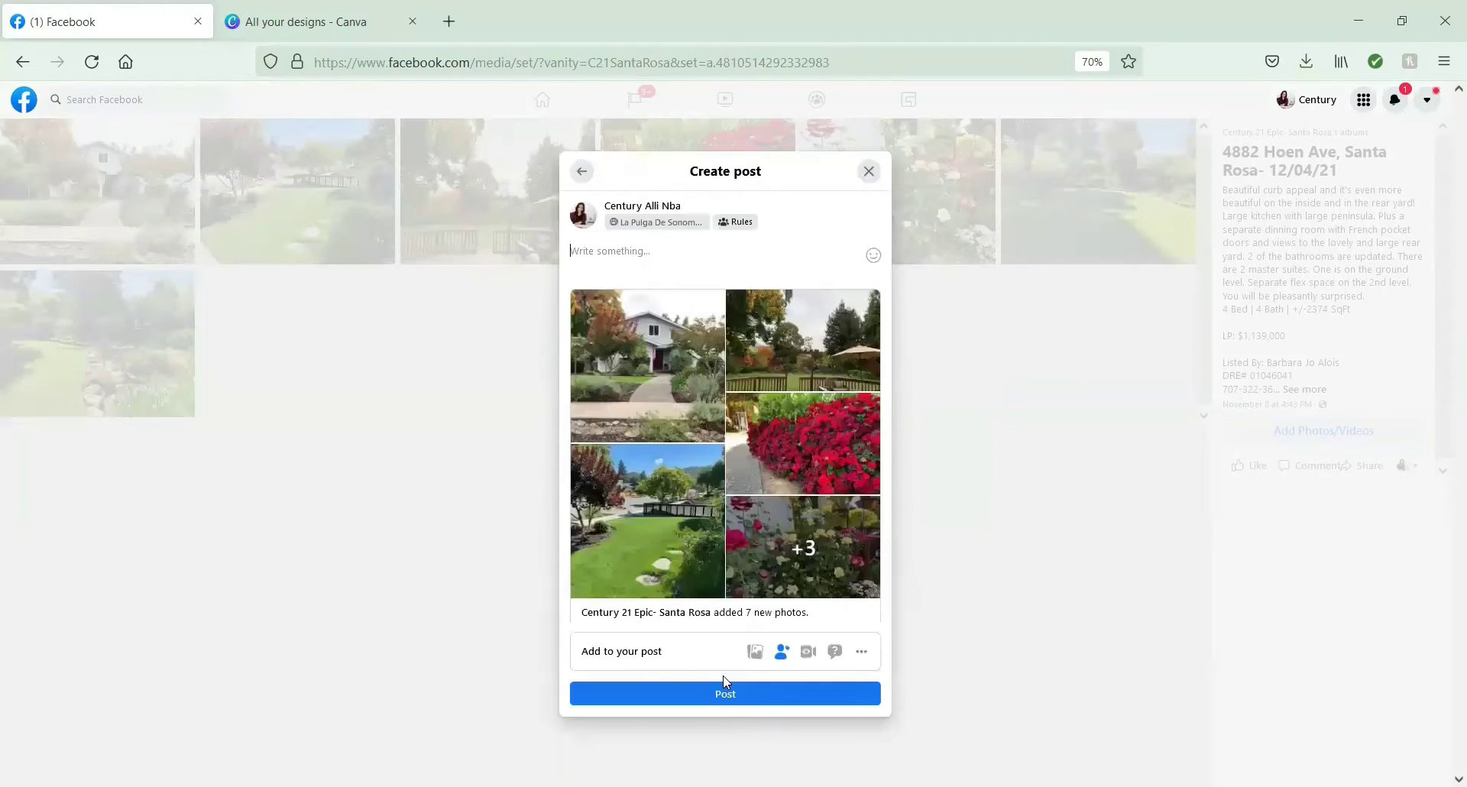
pyautogui.click(726, 689)
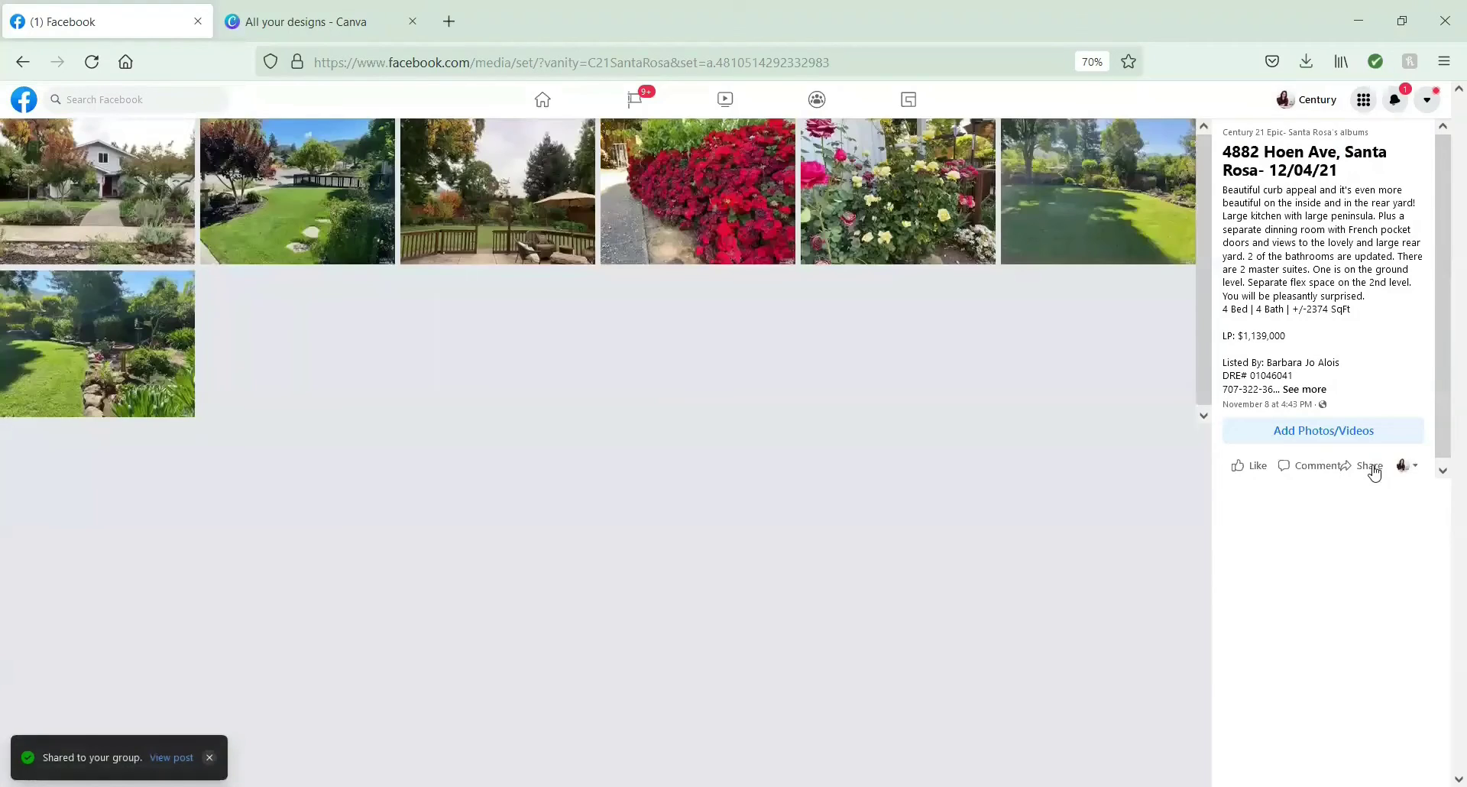
# Share the album to the Marin and Sonoma Countyville Buy & Sell group, found by searching "sonoma", and publish the post.
pyautogui.click(1368, 465)
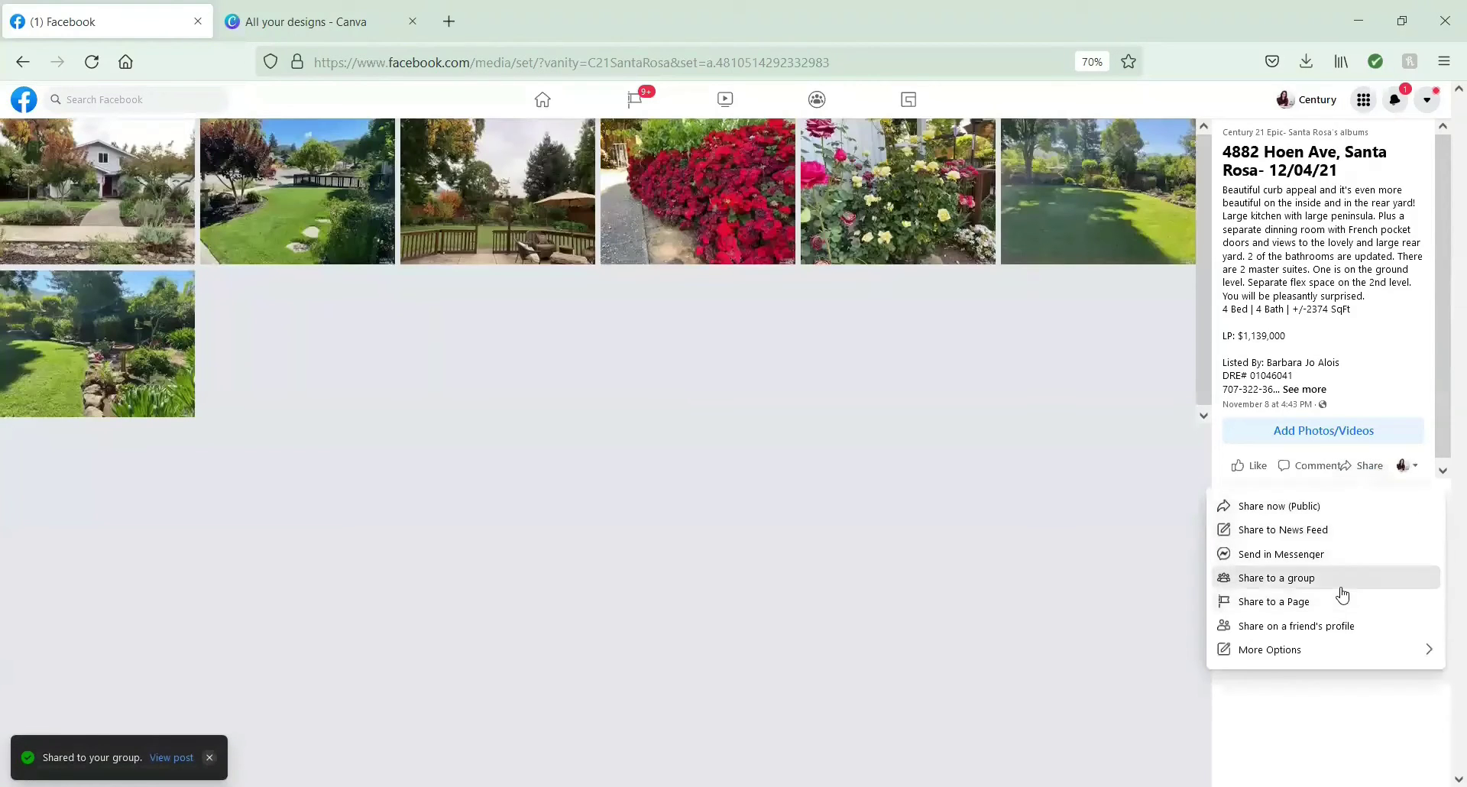
pyautogui.click(1341, 589)
pyautogui.write('s')
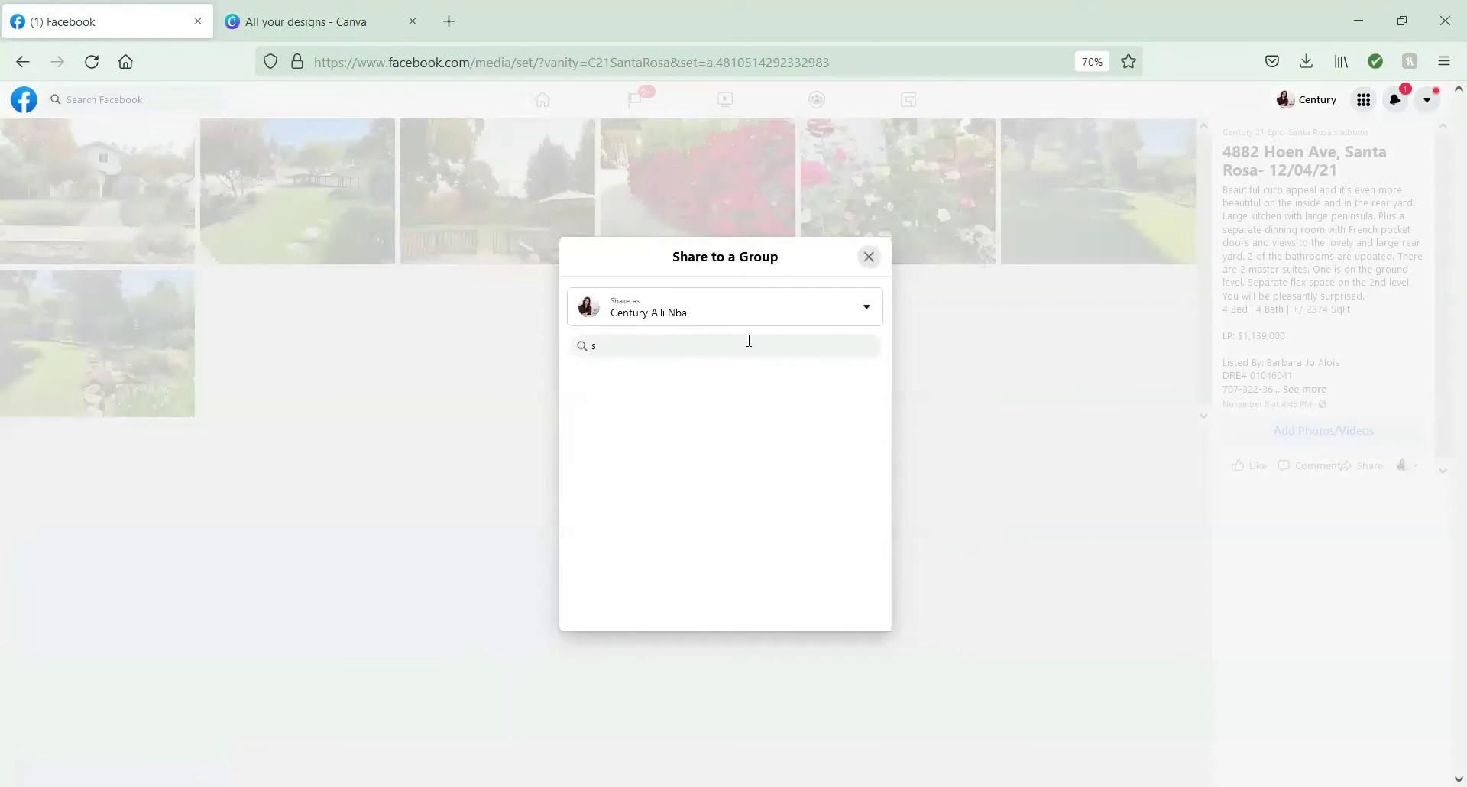
pyautogui.write('onoma')
pyautogui.scroll(-3, 665, 420)
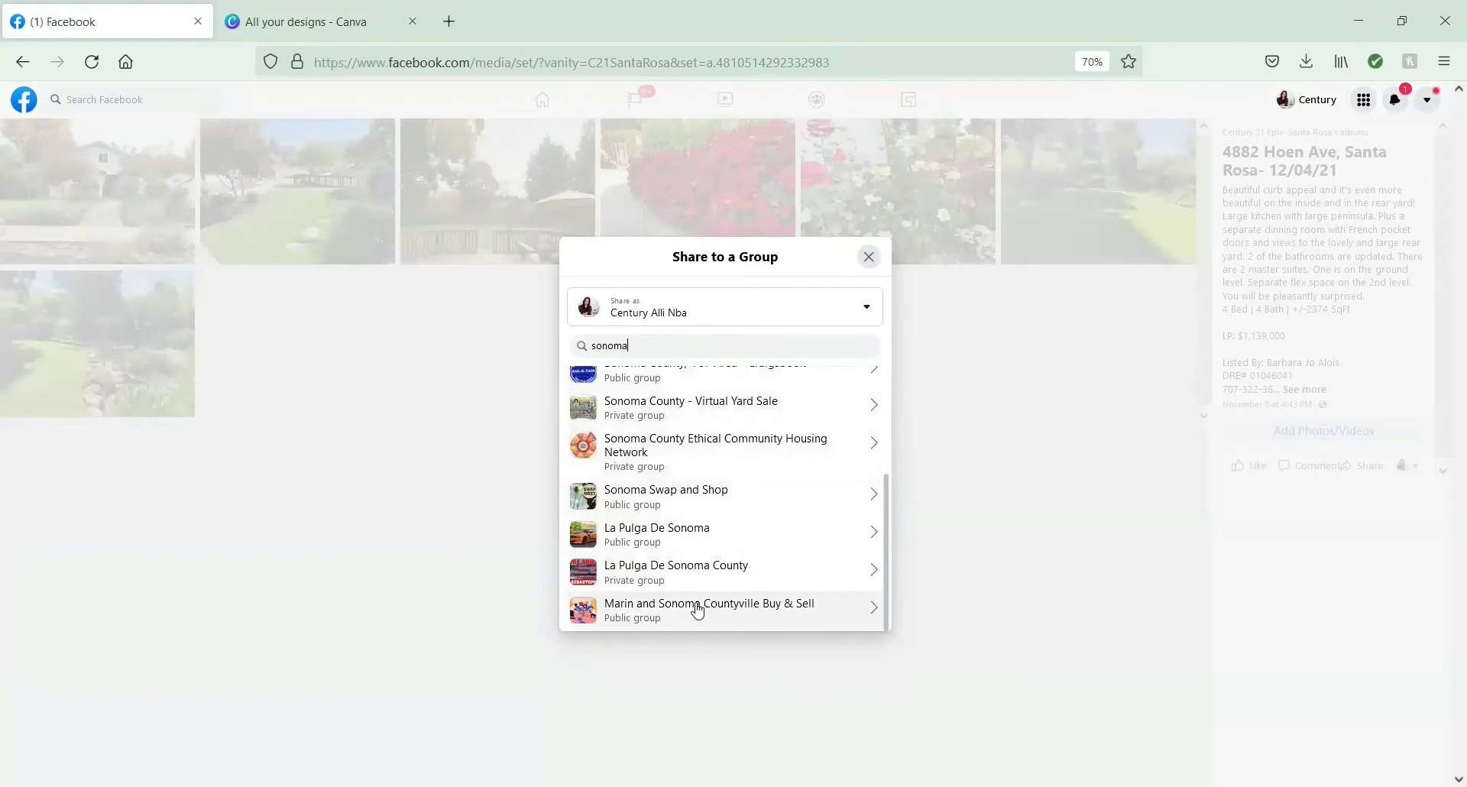
pyautogui.click(697, 610)
pyautogui.click(708, 694)
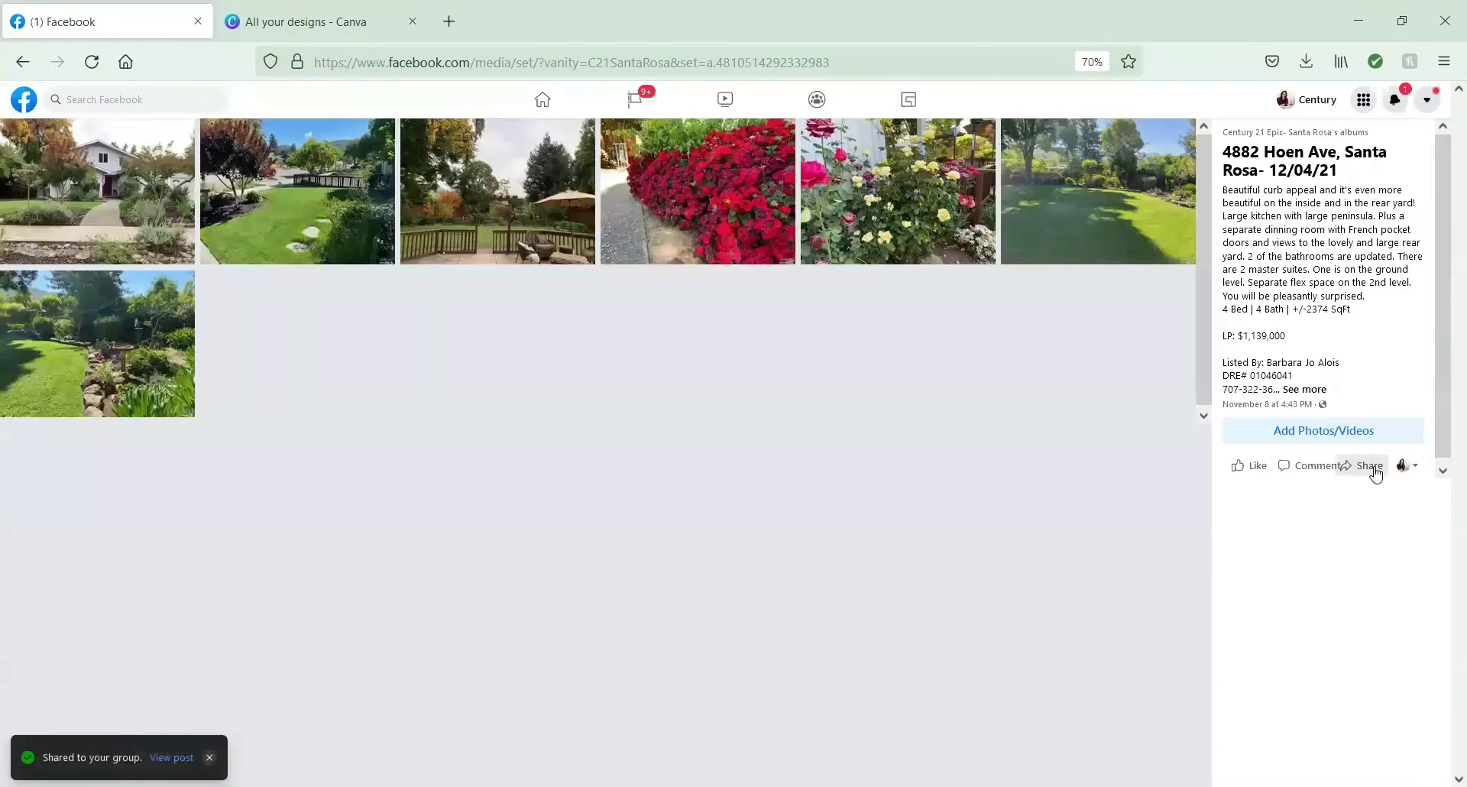
# Share the album to the private California Real Estate group, found by searching "calif", and publish it without a message.
pyautogui.click(1374, 468)
pyautogui.click(1323, 580)
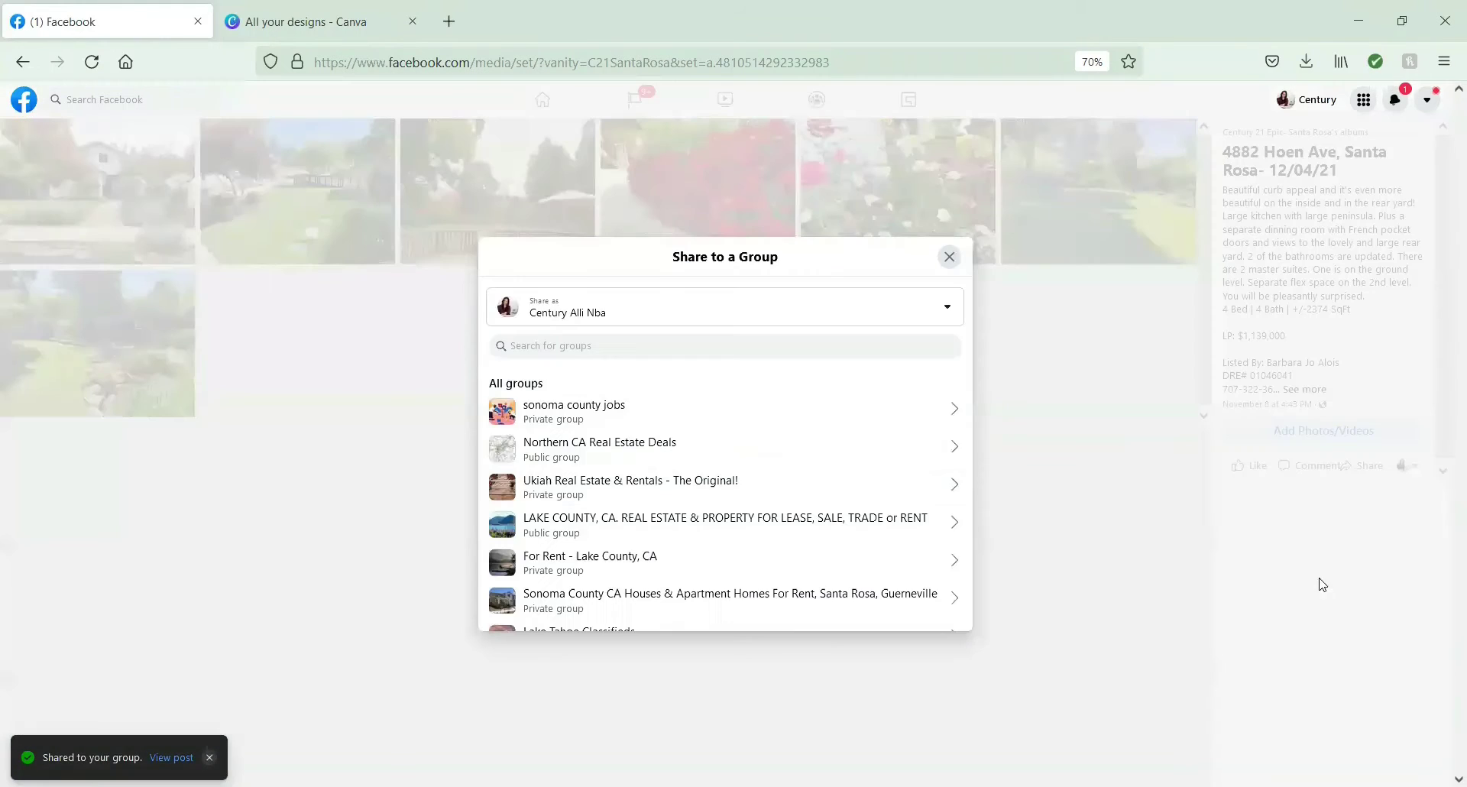
pyautogui.click(889, 346)
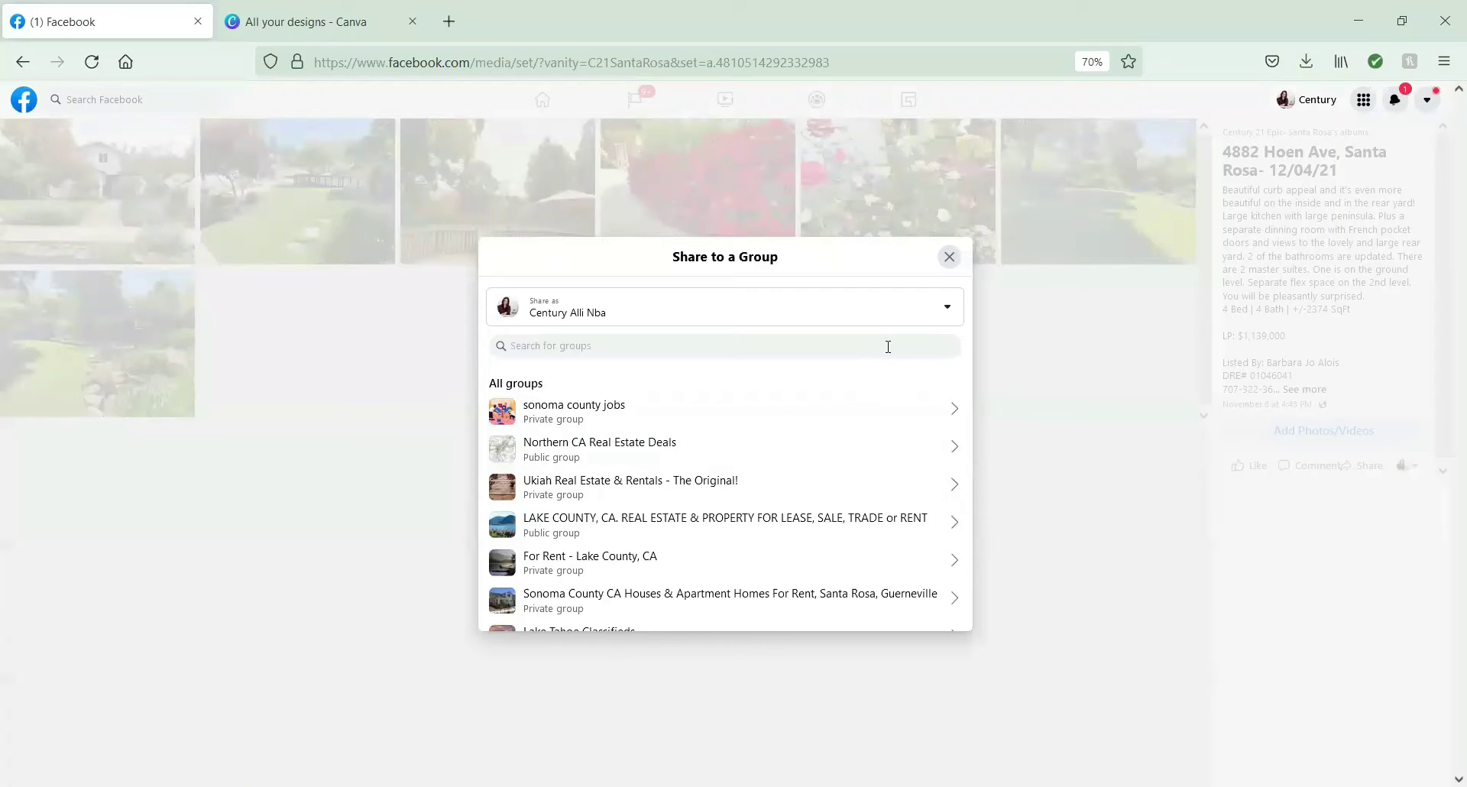
pyautogui.write('calif')
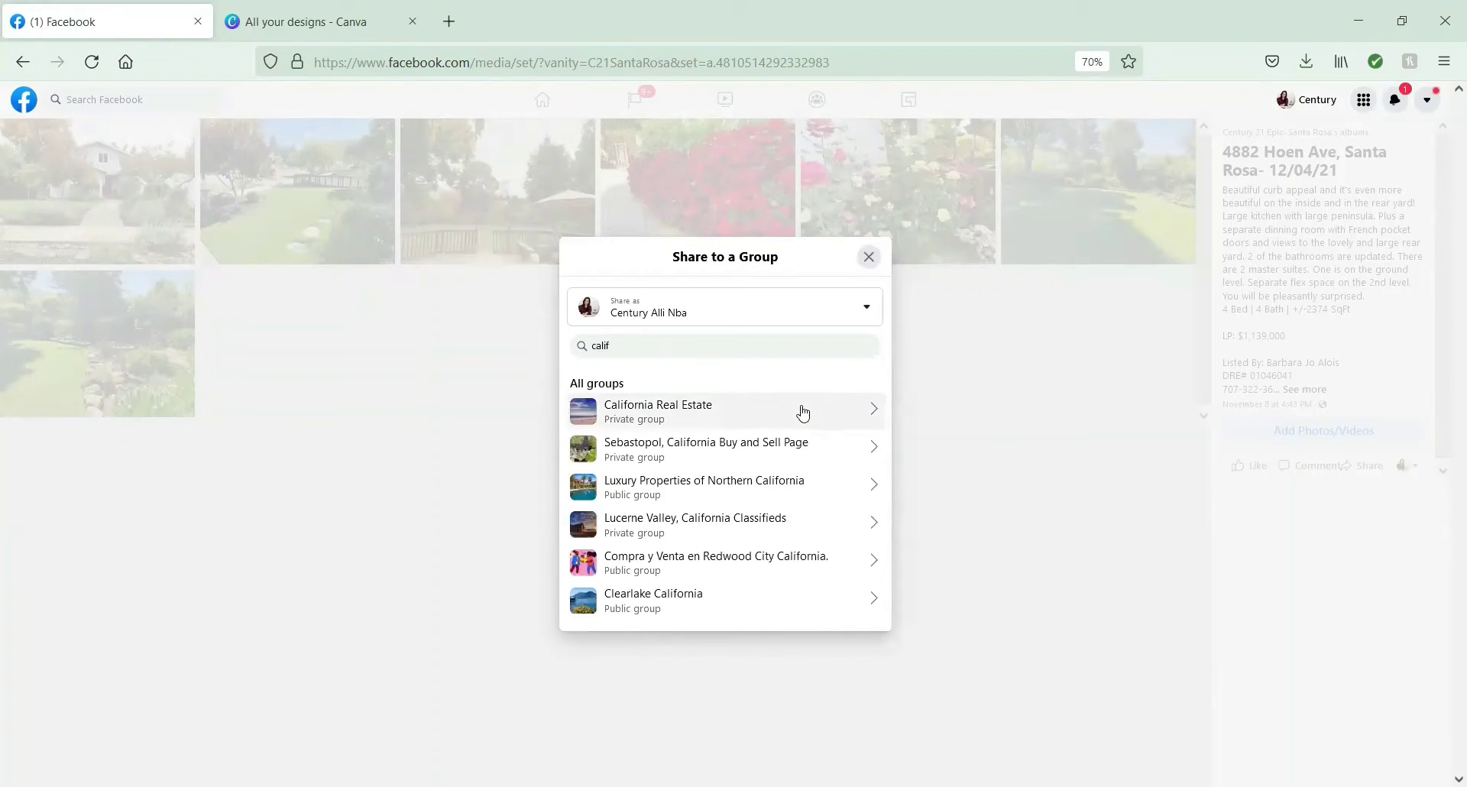
pyautogui.click(802, 415)
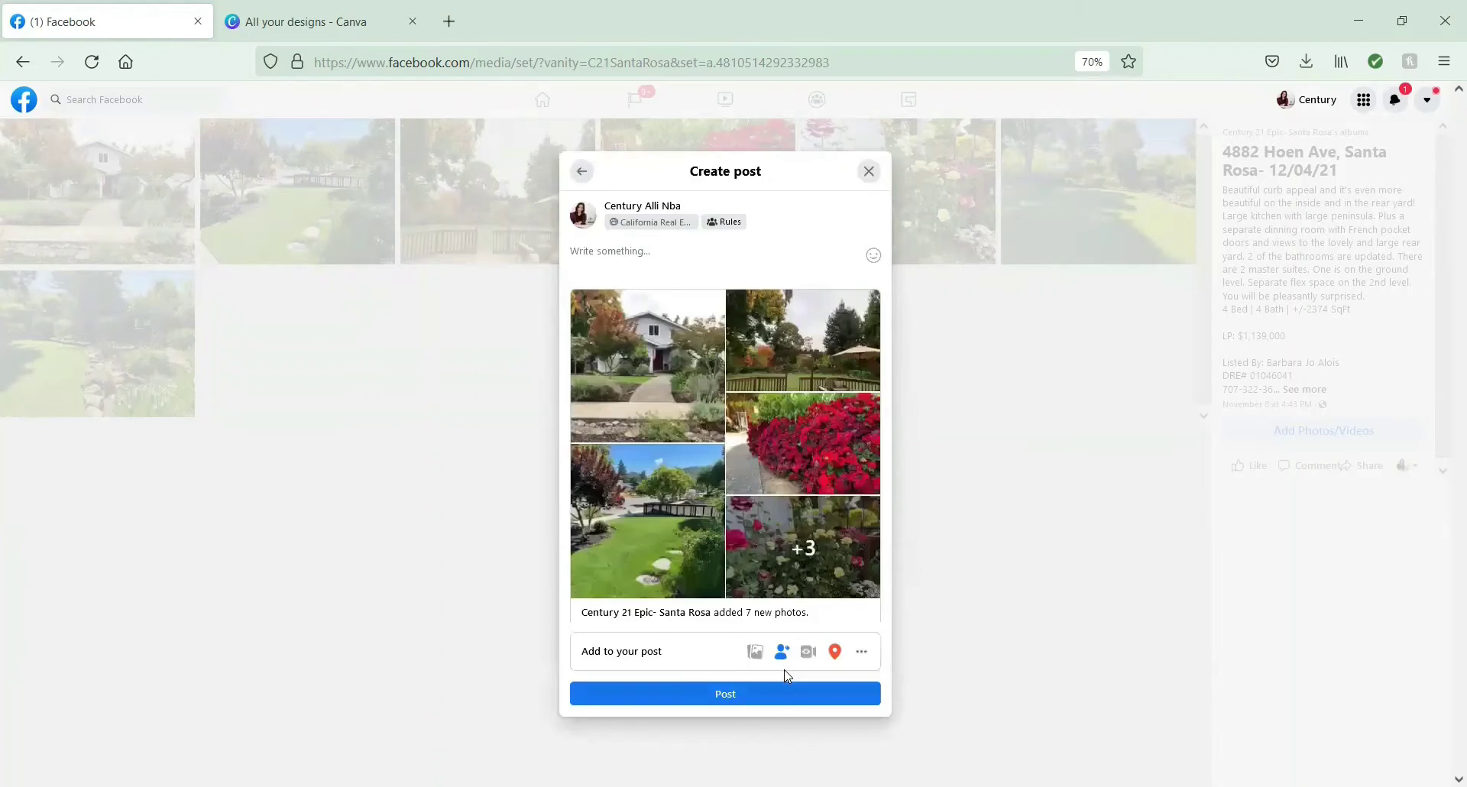
pyautogui.click(789, 692)
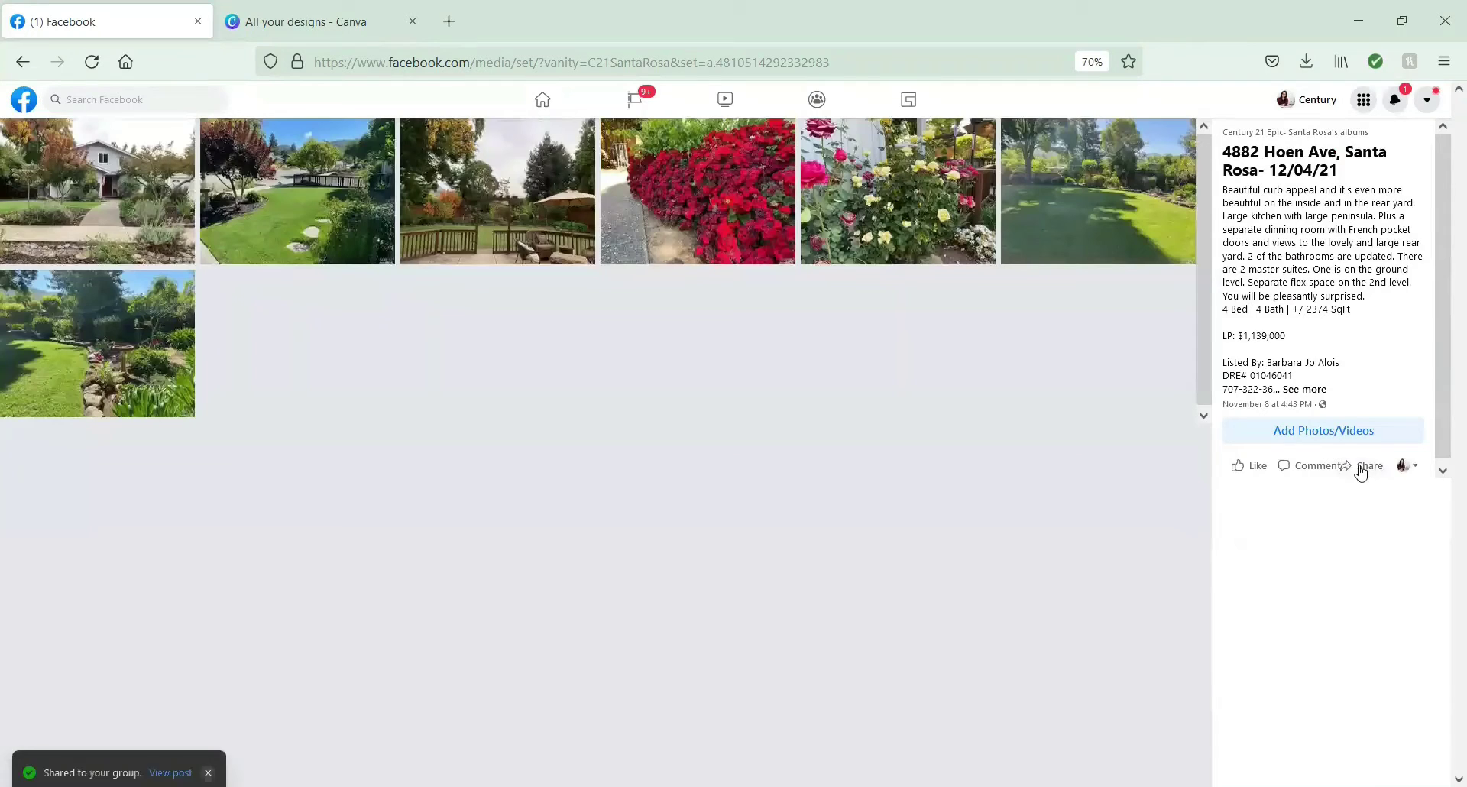
# Share the album to the "Real Estate Bay Area Where Agents,Buyers & Sellers Connect..." group, found by searching "real", and publish it without a message.
pyautogui.click(1368, 467)
pyautogui.click(1403, 578)
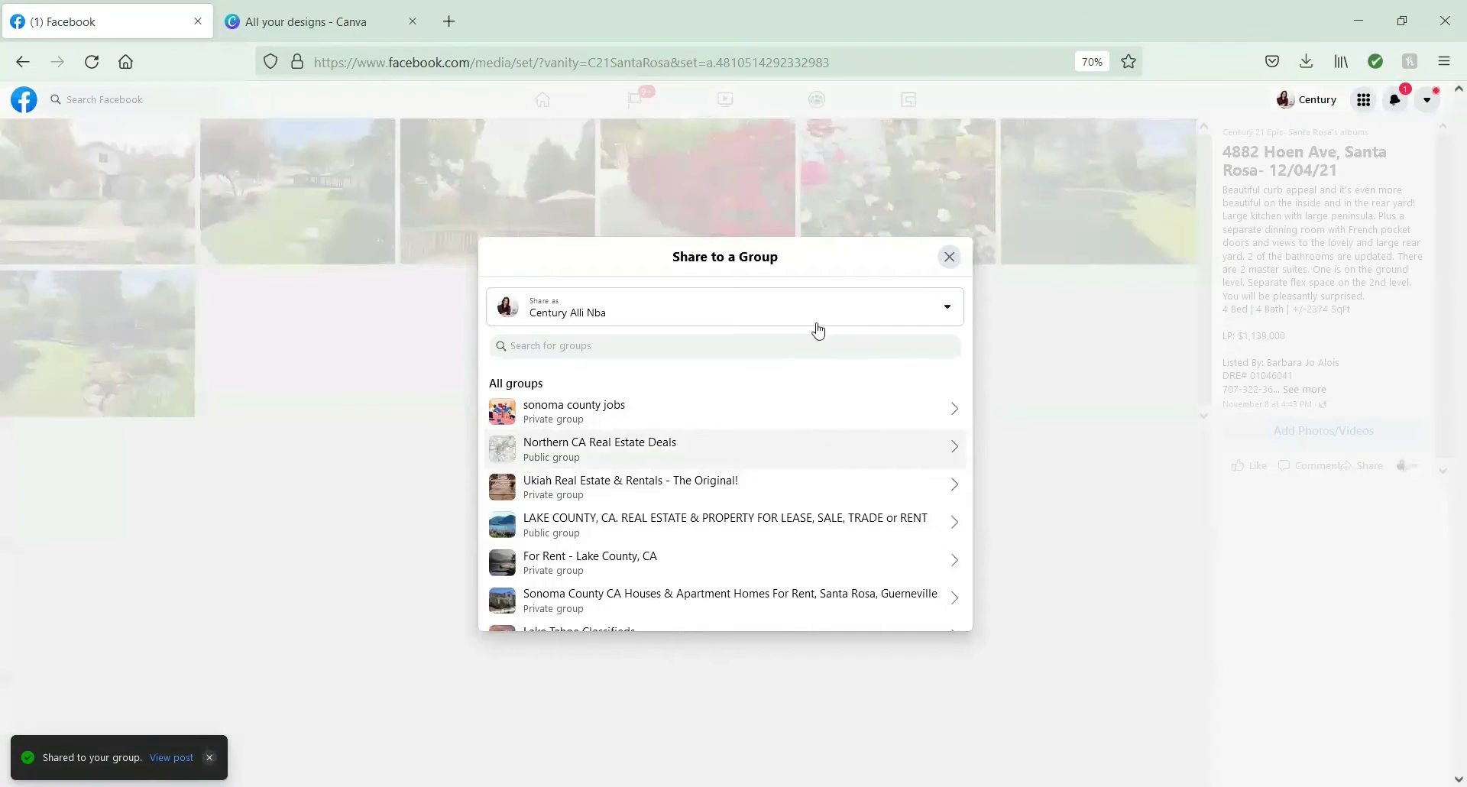
pyautogui.write('real')
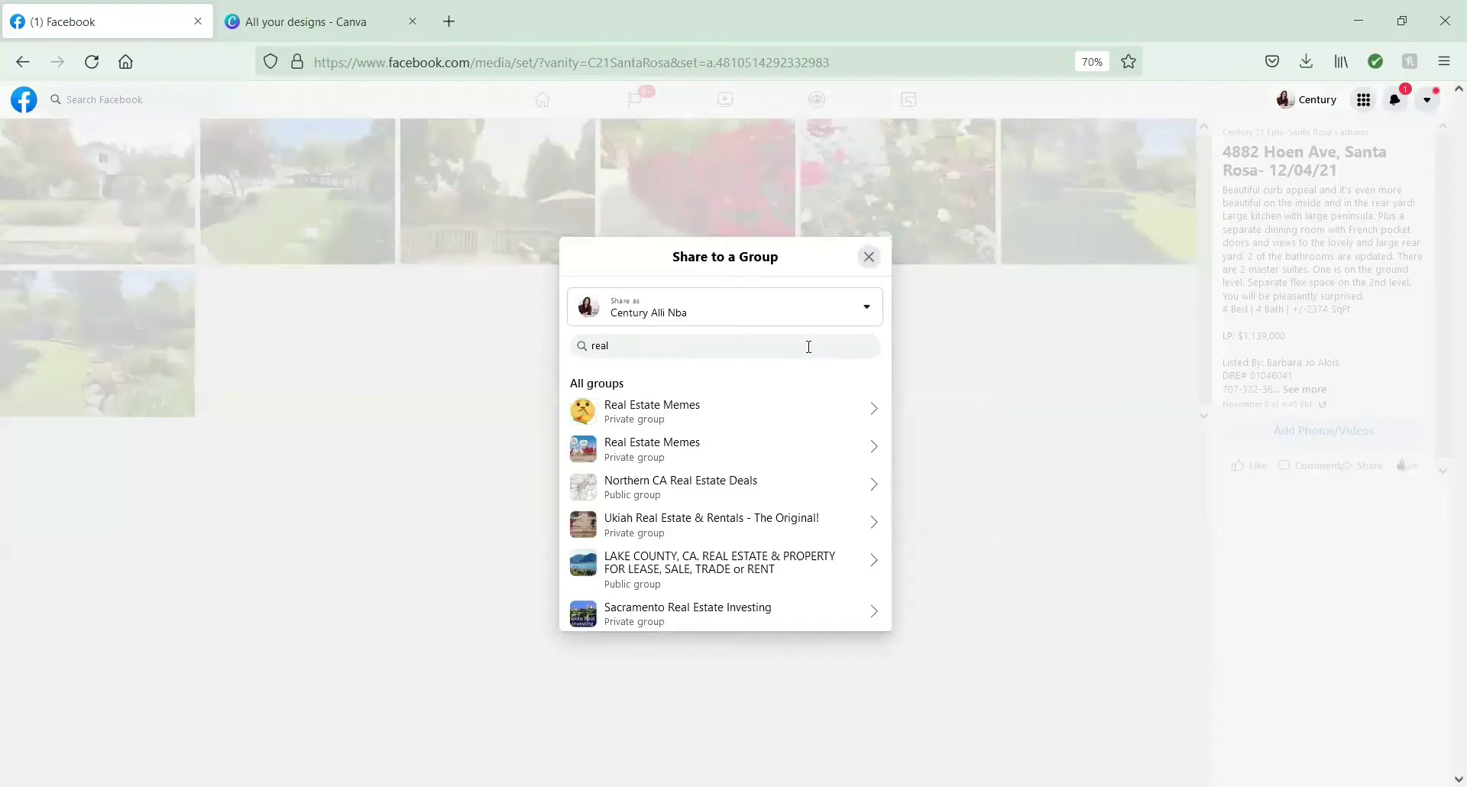
pyautogui.scroll(-3, 738, 453)
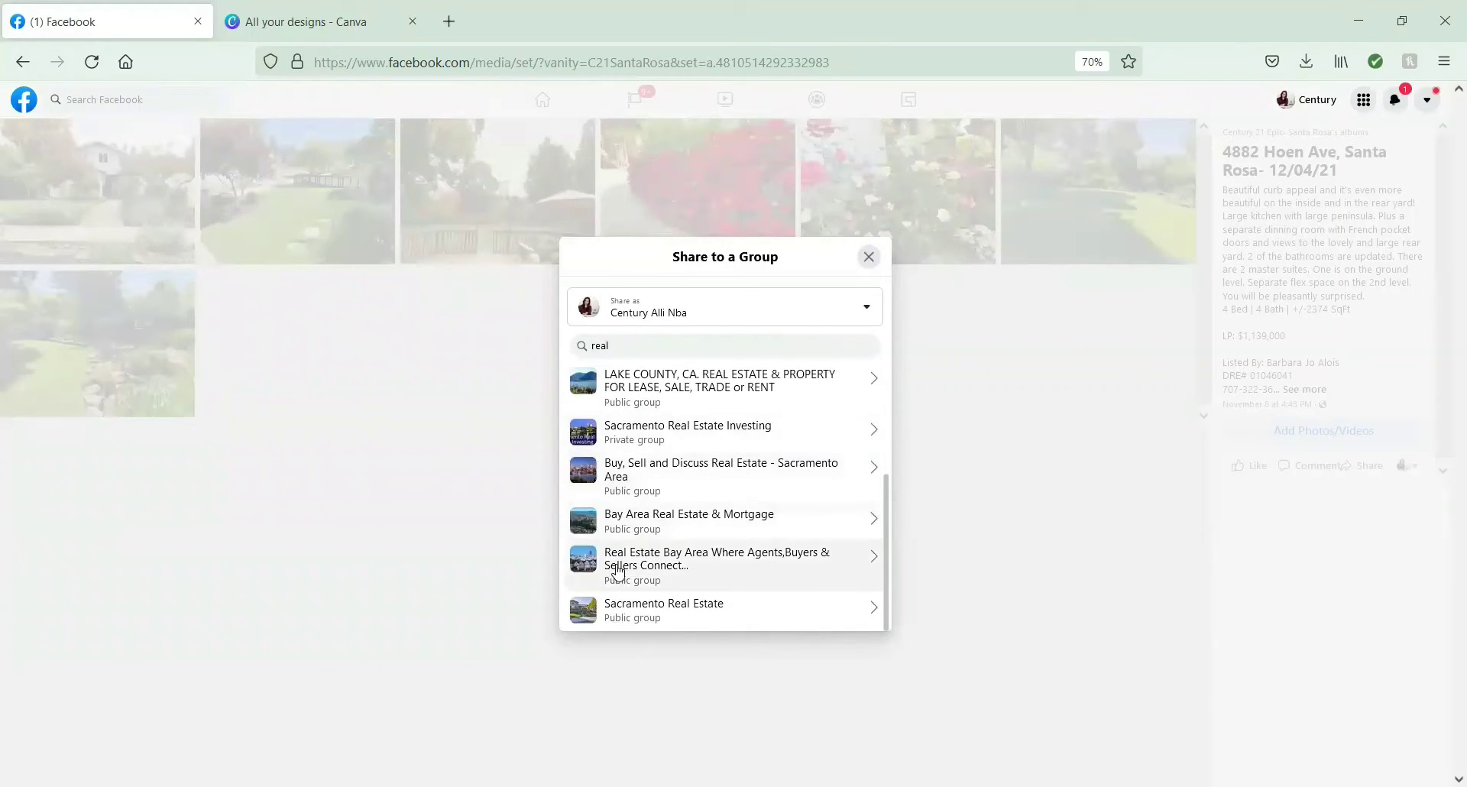
pyautogui.click(618, 571)
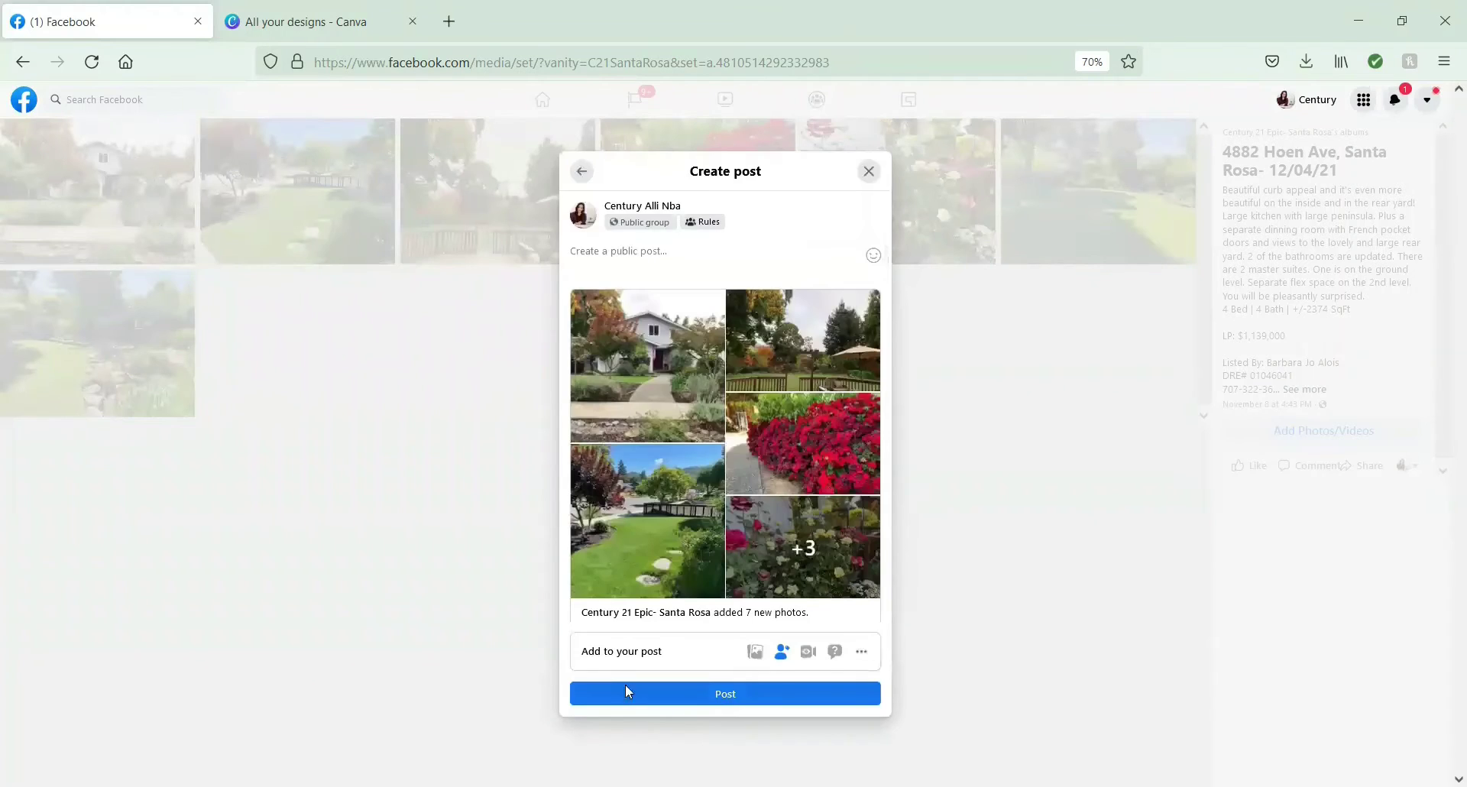
pyautogui.click(625, 690)
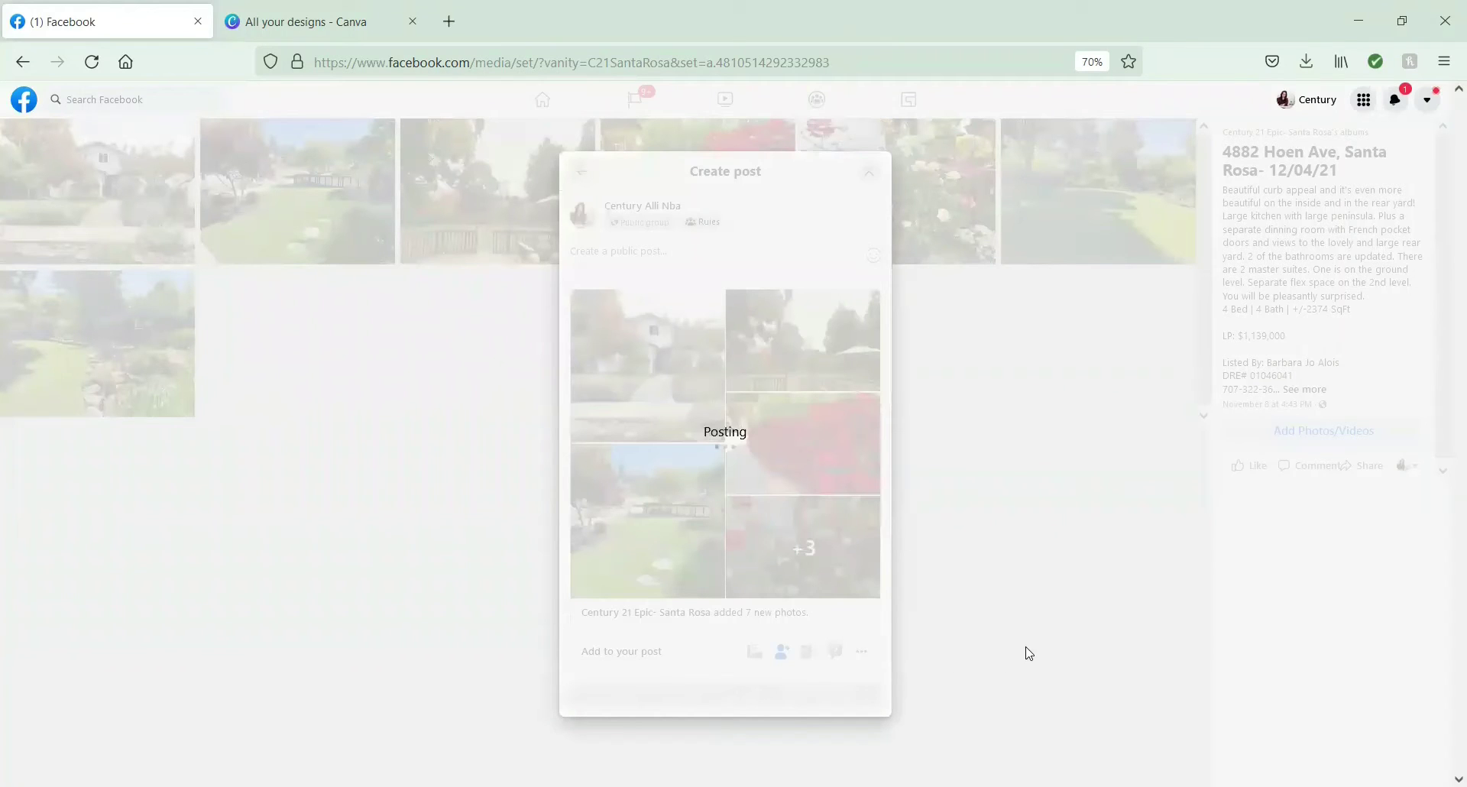
# Share the album to the public NorthBay Open House group, found by searching "northb", and publish the post.
pyautogui.click(1371, 468)
pyautogui.click(1333, 577)
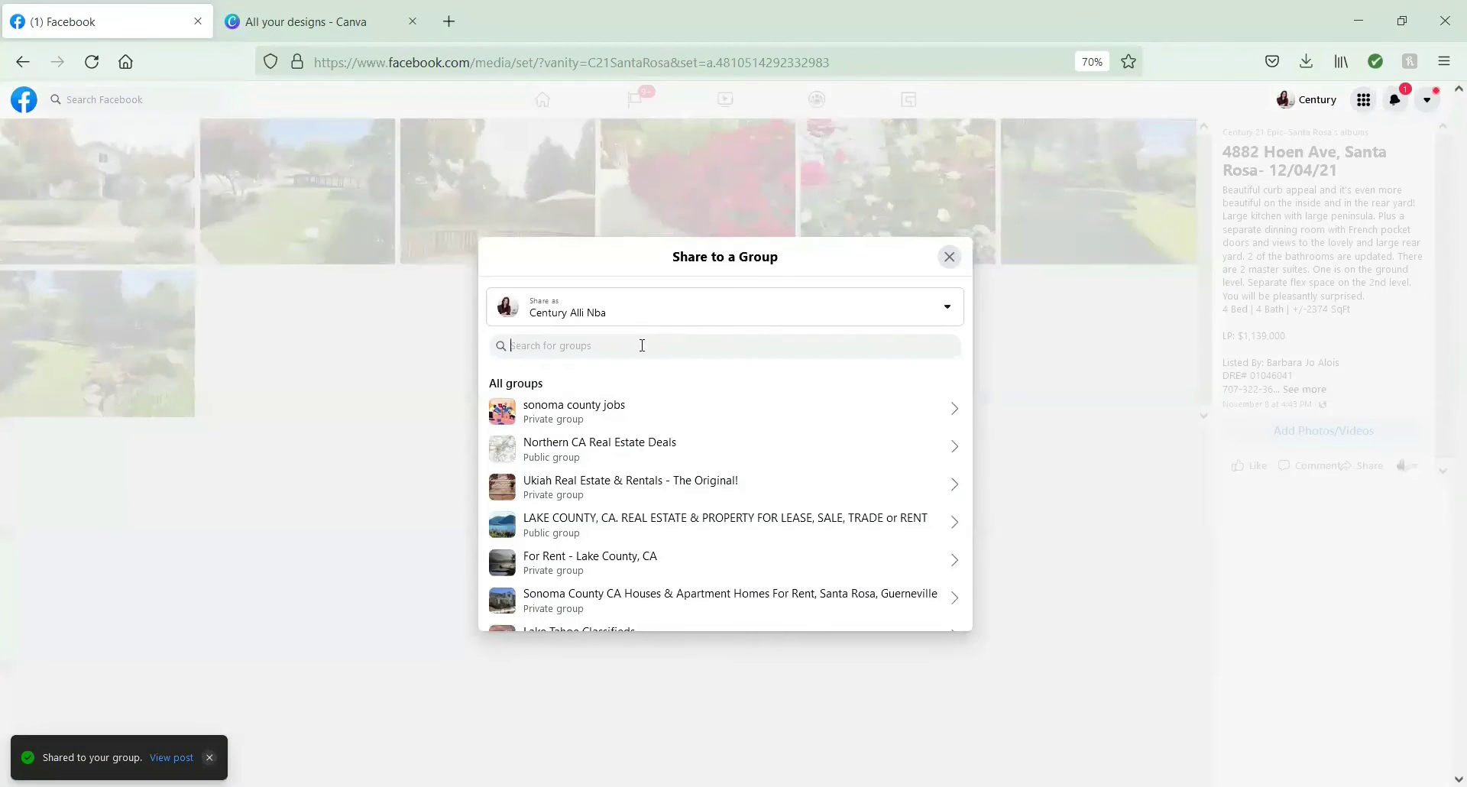
pyautogui.write('northb')
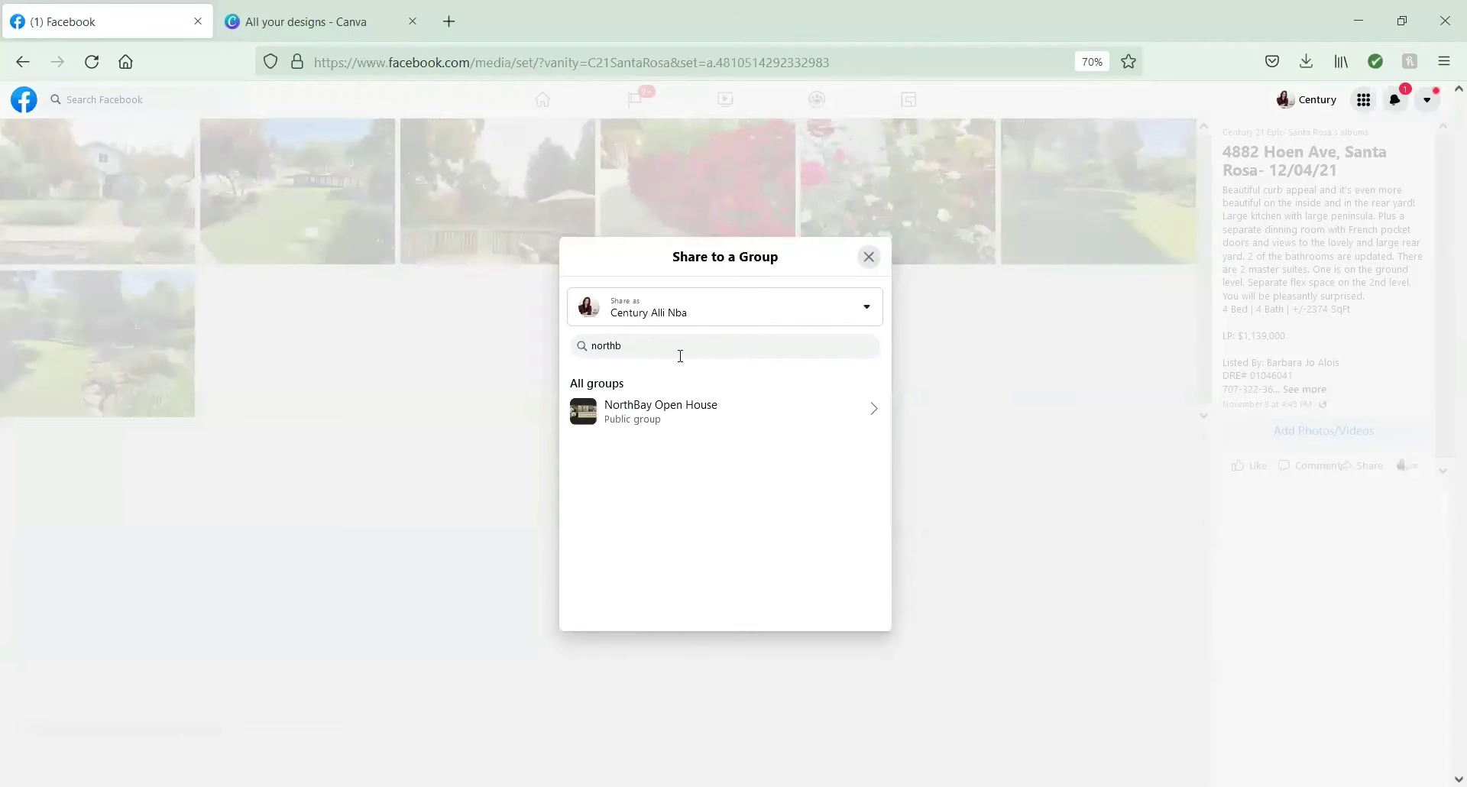
pyautogui.click(691, 417)
pyautogui.click(724, 694)
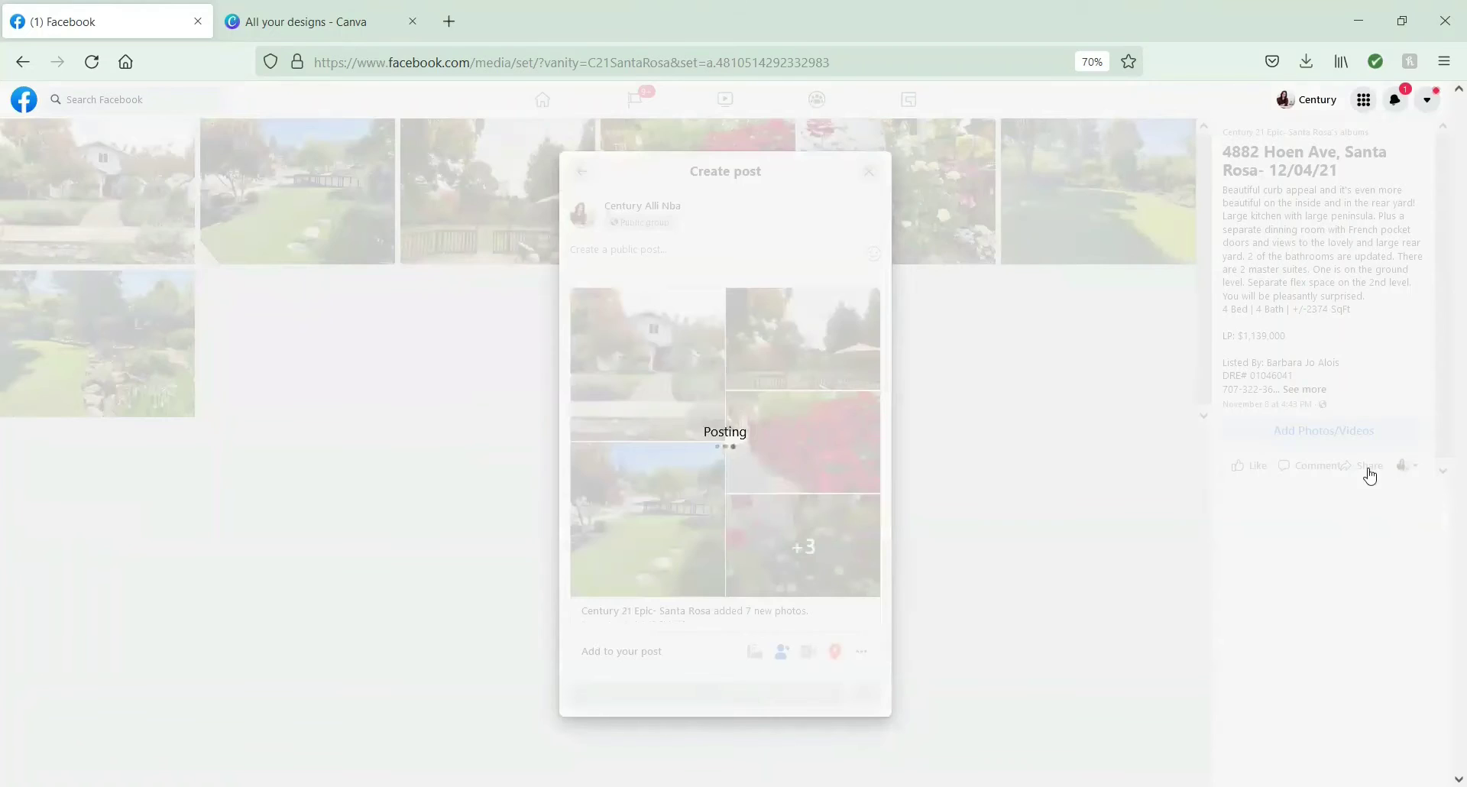
# Share the album to the Luxury Properties of Northern California group, found by searching "lux", and publish the post.
pyautogui.click(1371, 473)
pyautogui.click(1336, 576)
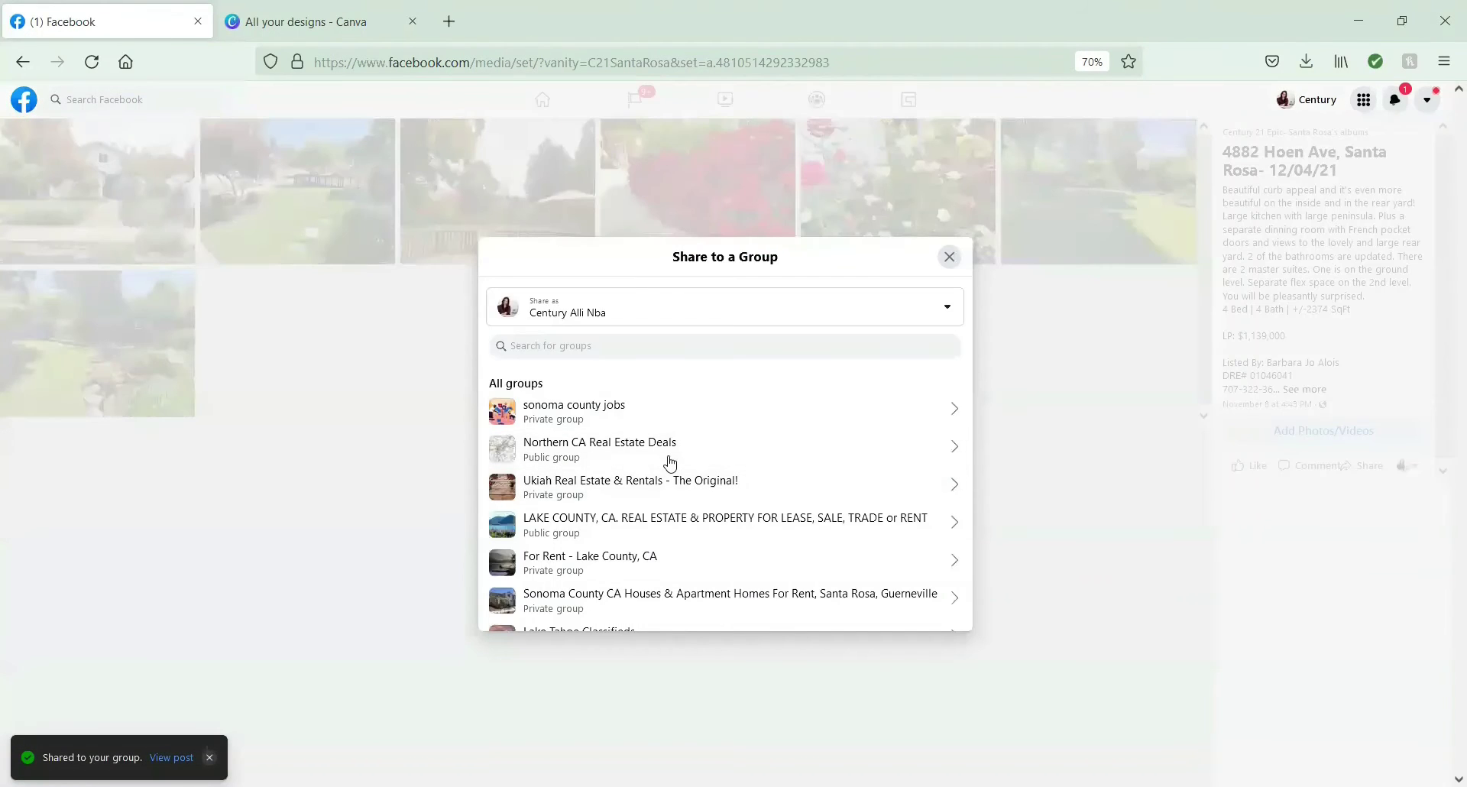
pyautogui.click(696, 351)
pyautogui.write('lu')
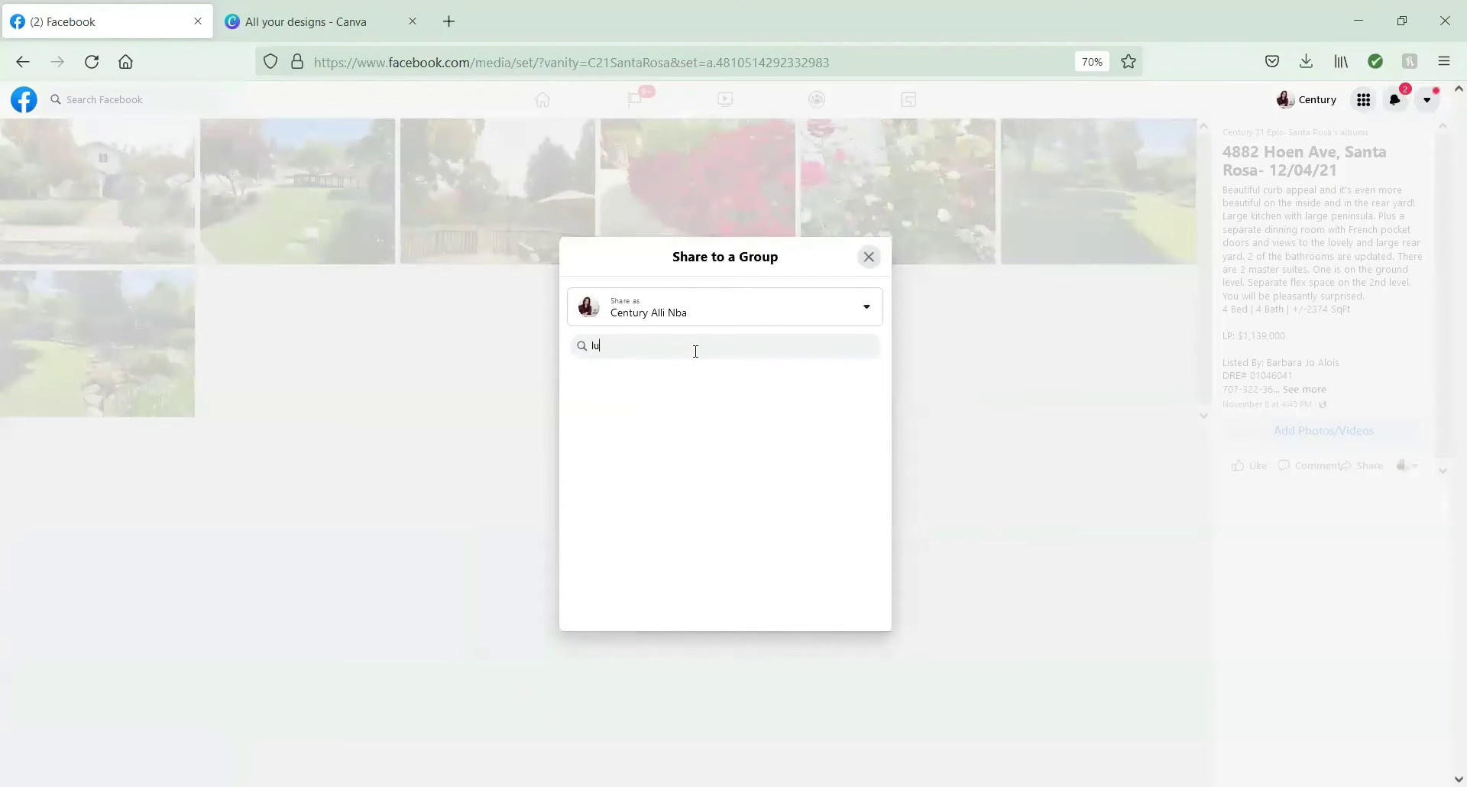
pyautogui.write('x')
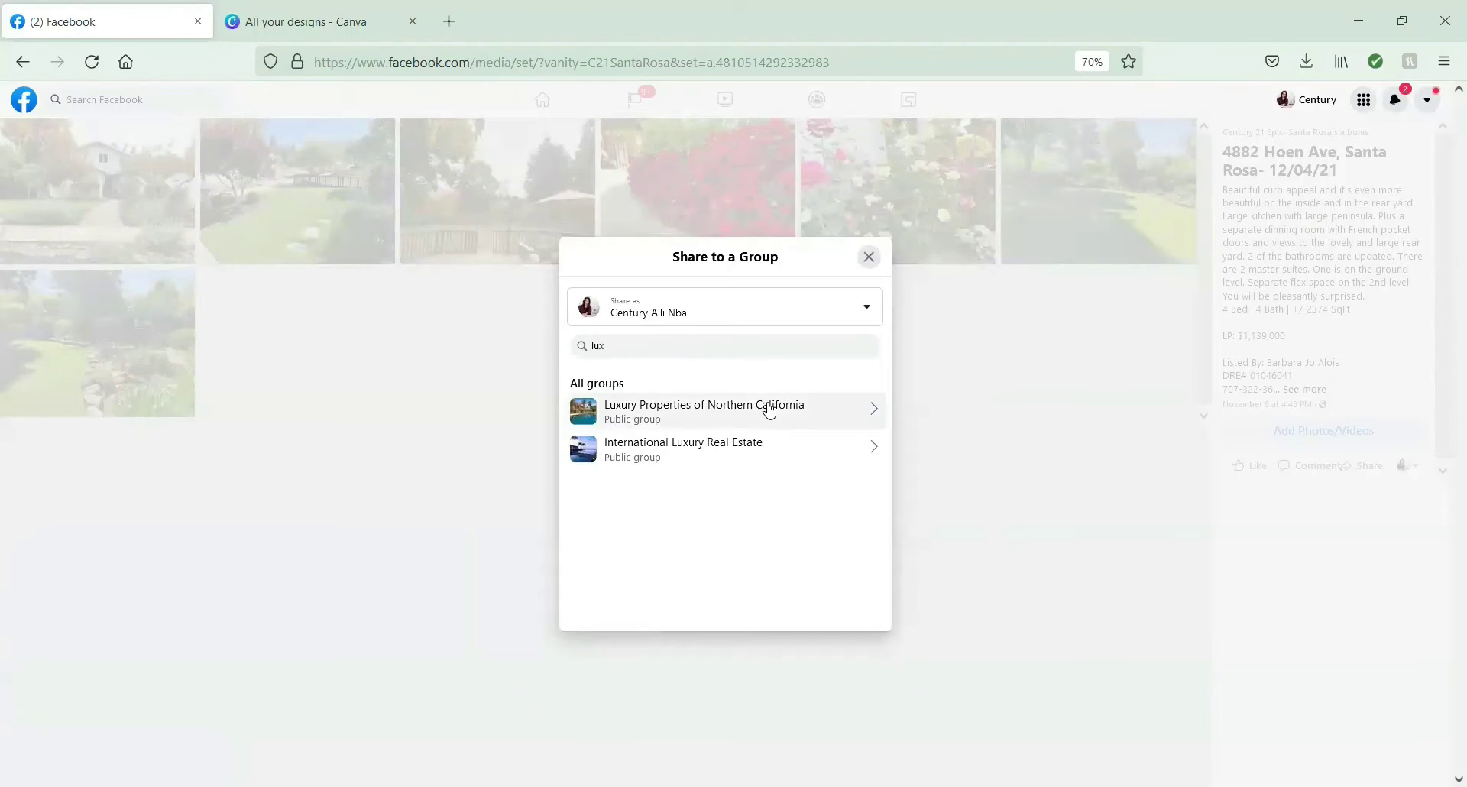
pyautogui.click(769, 411)
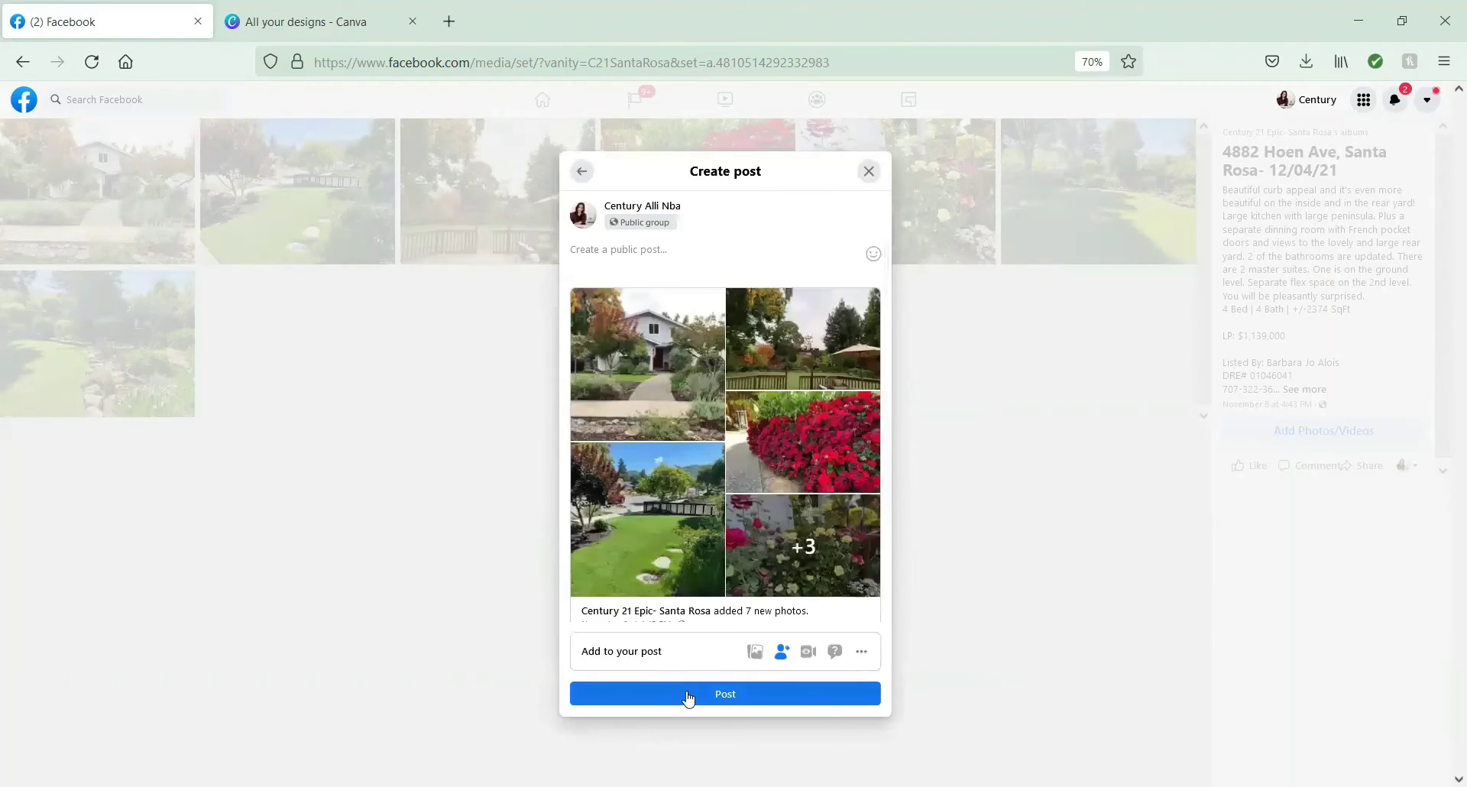
pyautogui.click(689, 697)
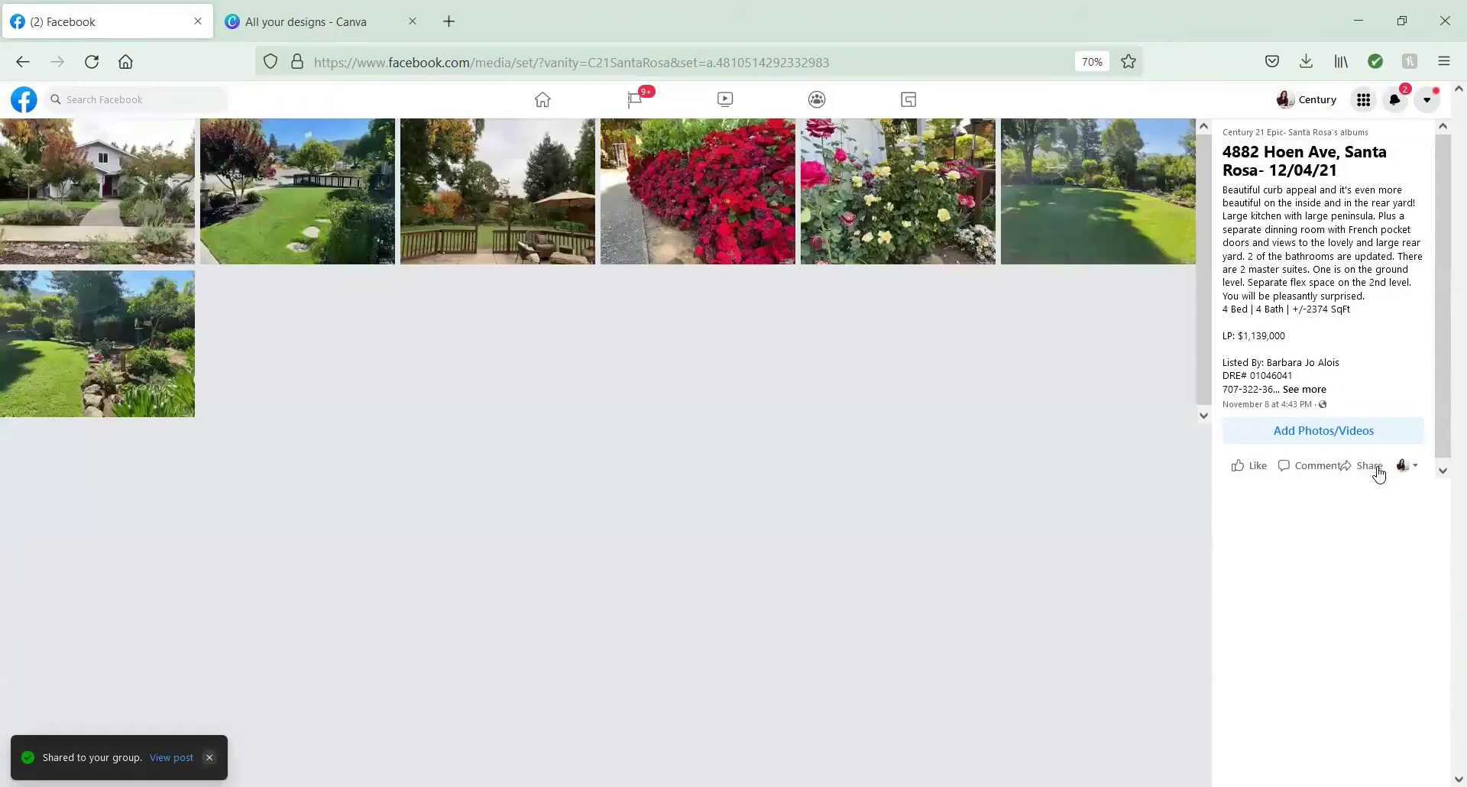
# Post the album to International Luxury Real Estate with "Check out this COMING SOON listing! Send a DM for more info or to schedule a tour 🏡".
pyautogui.click(1365, 466)
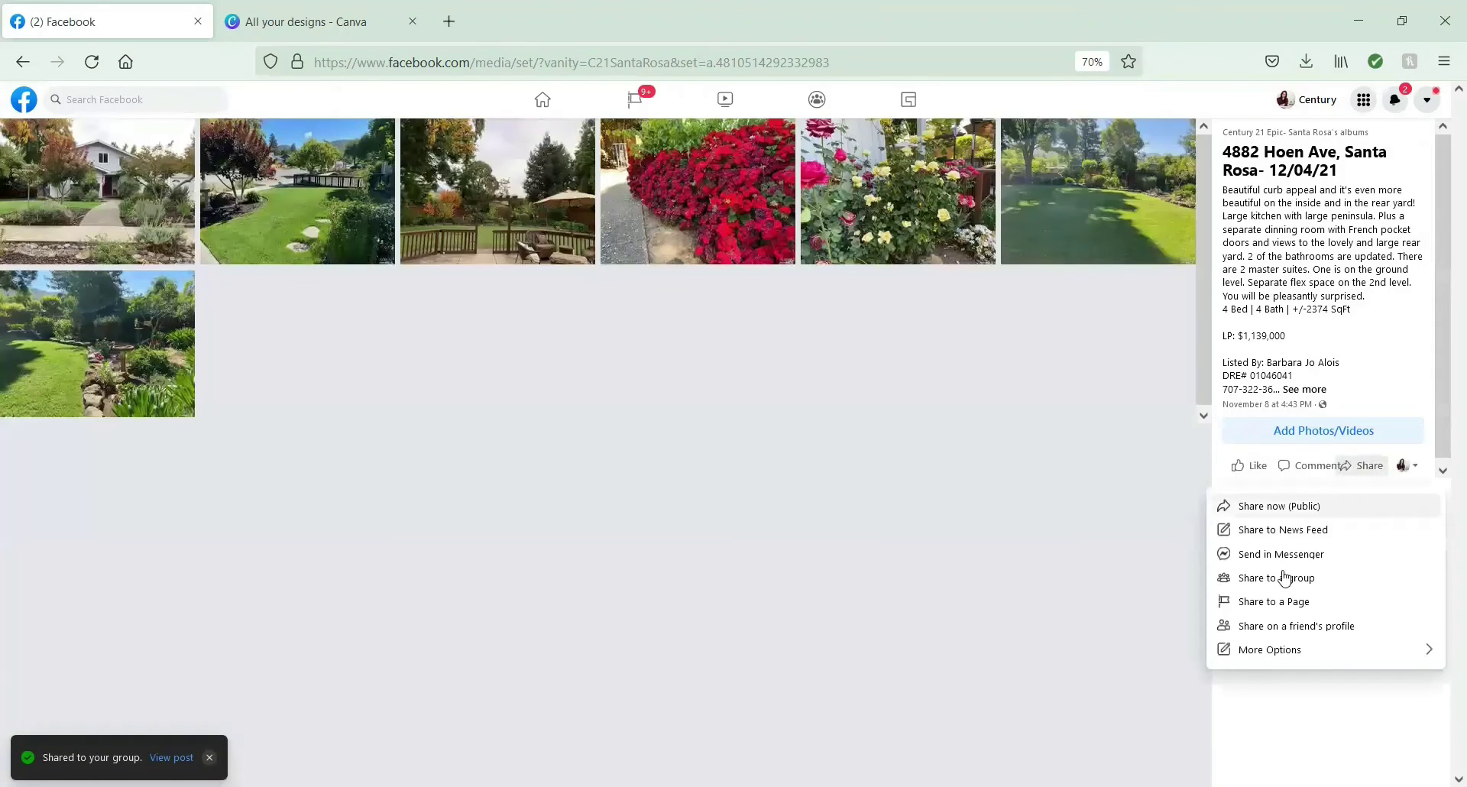
pyautogui.click(1284, 579)
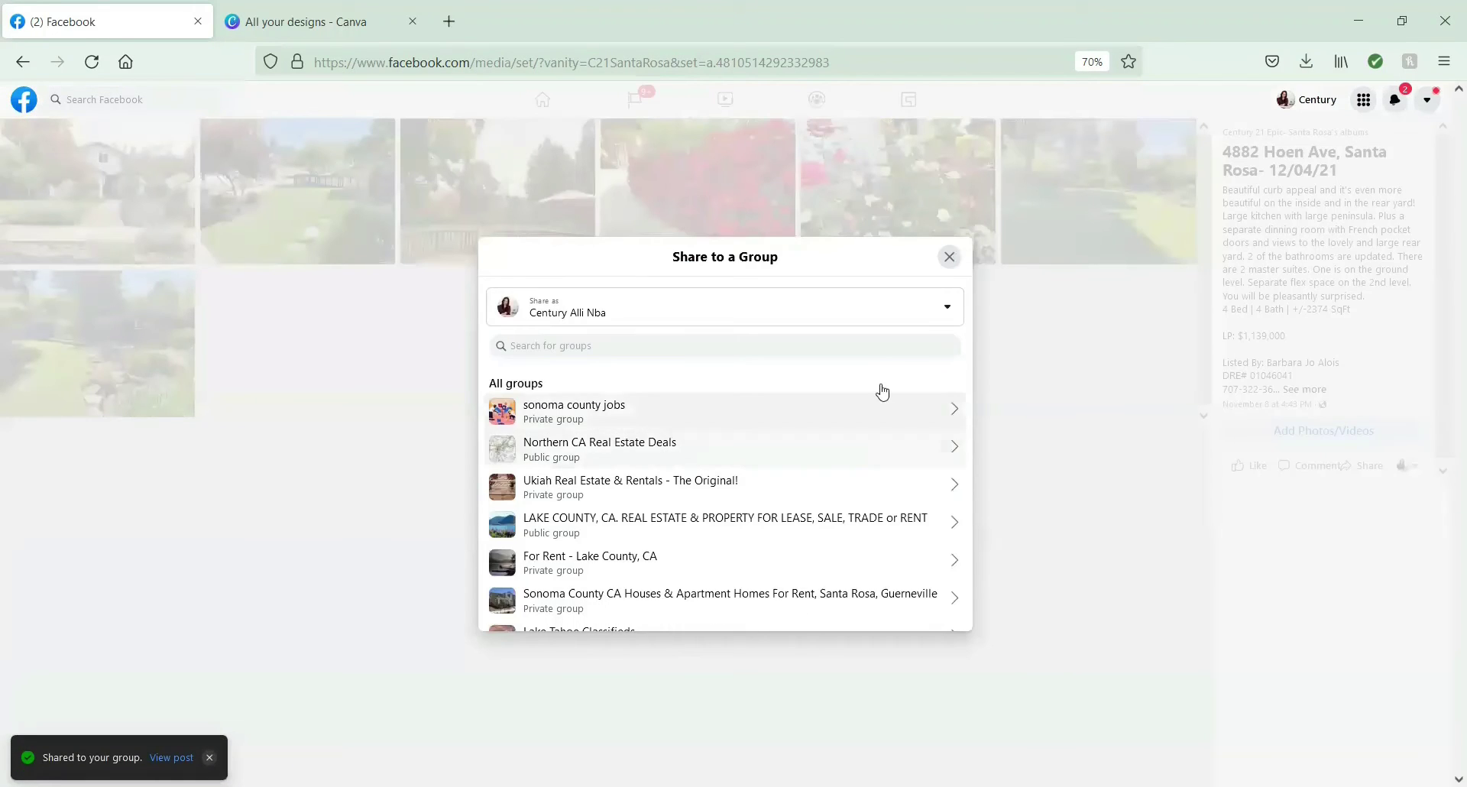
pyautogui.click(739, 344)
pyautogui.write('lux')
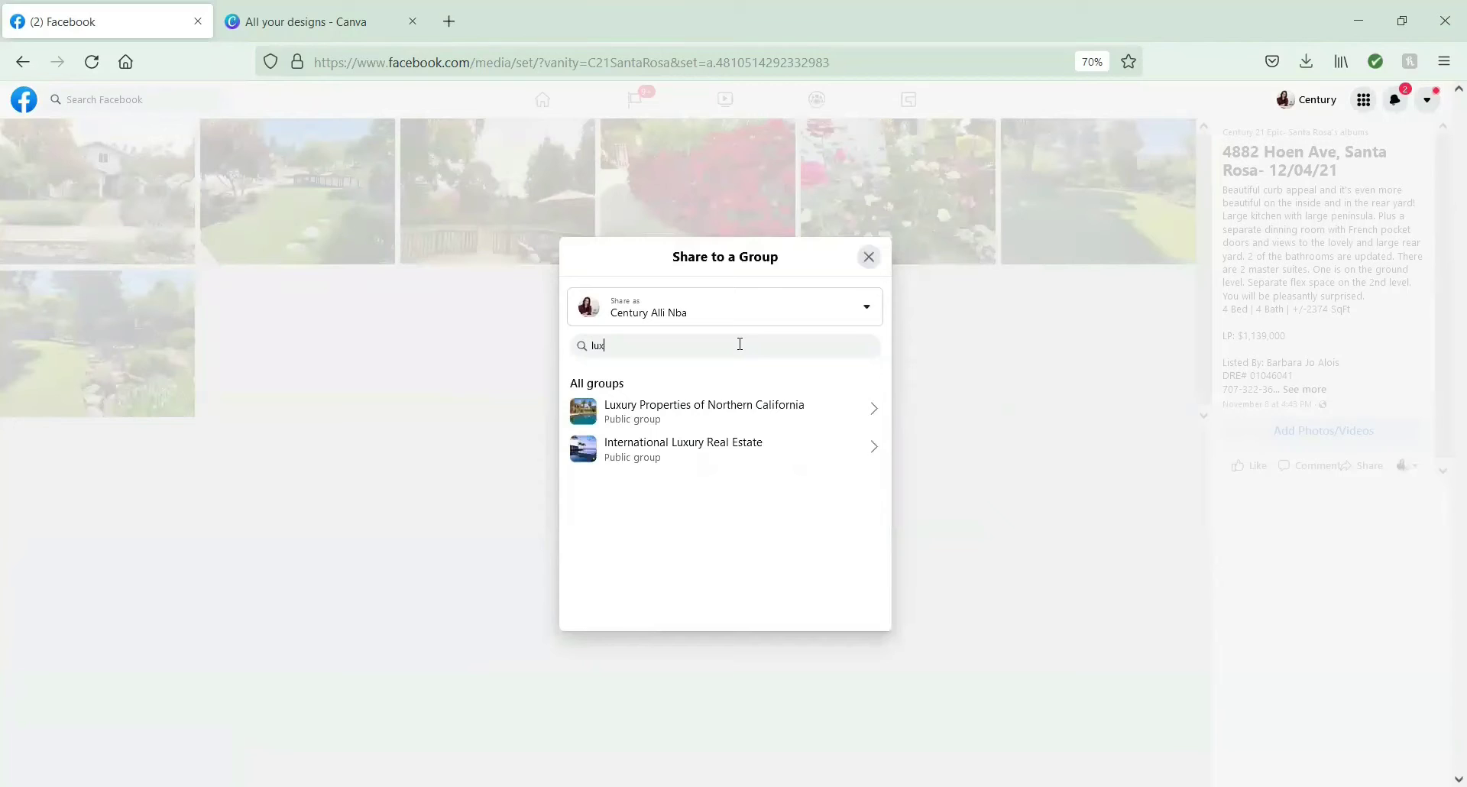
pyautogui.click(739, 444)
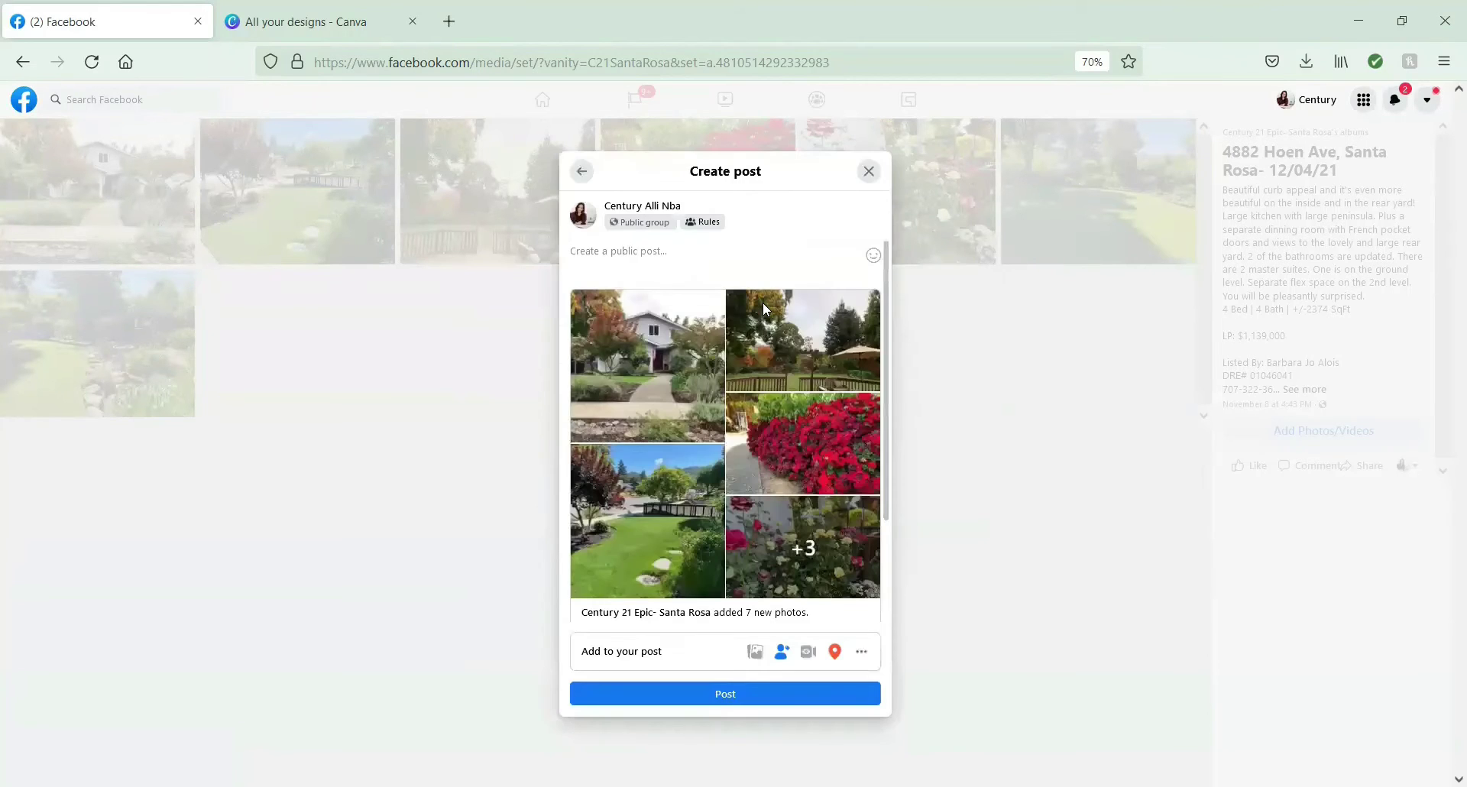
pyautogui.write('Check out this COMING SOON listing! Send a DM for more info or to schedule a tour 🏠')
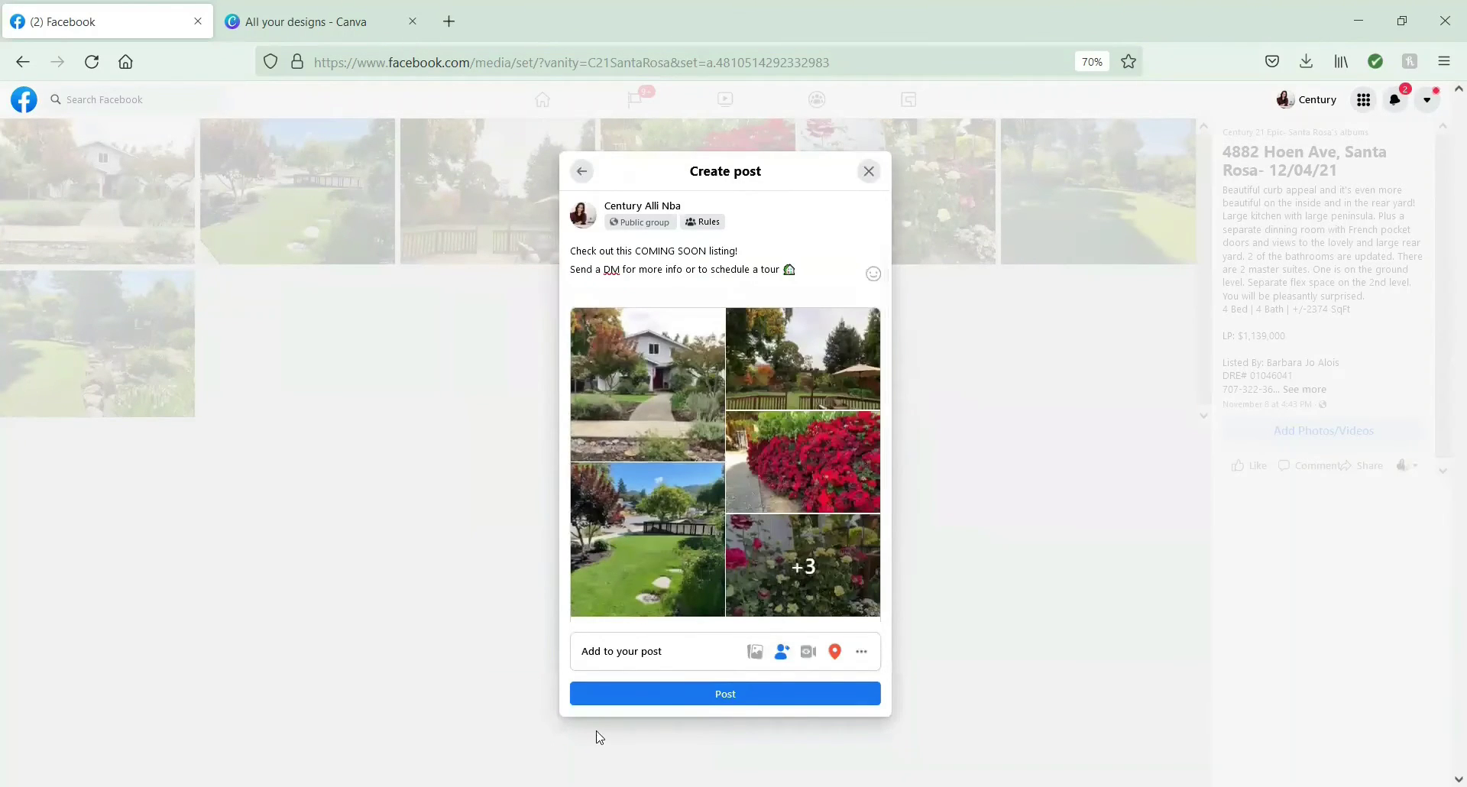
pyautogui.click(730, 694)
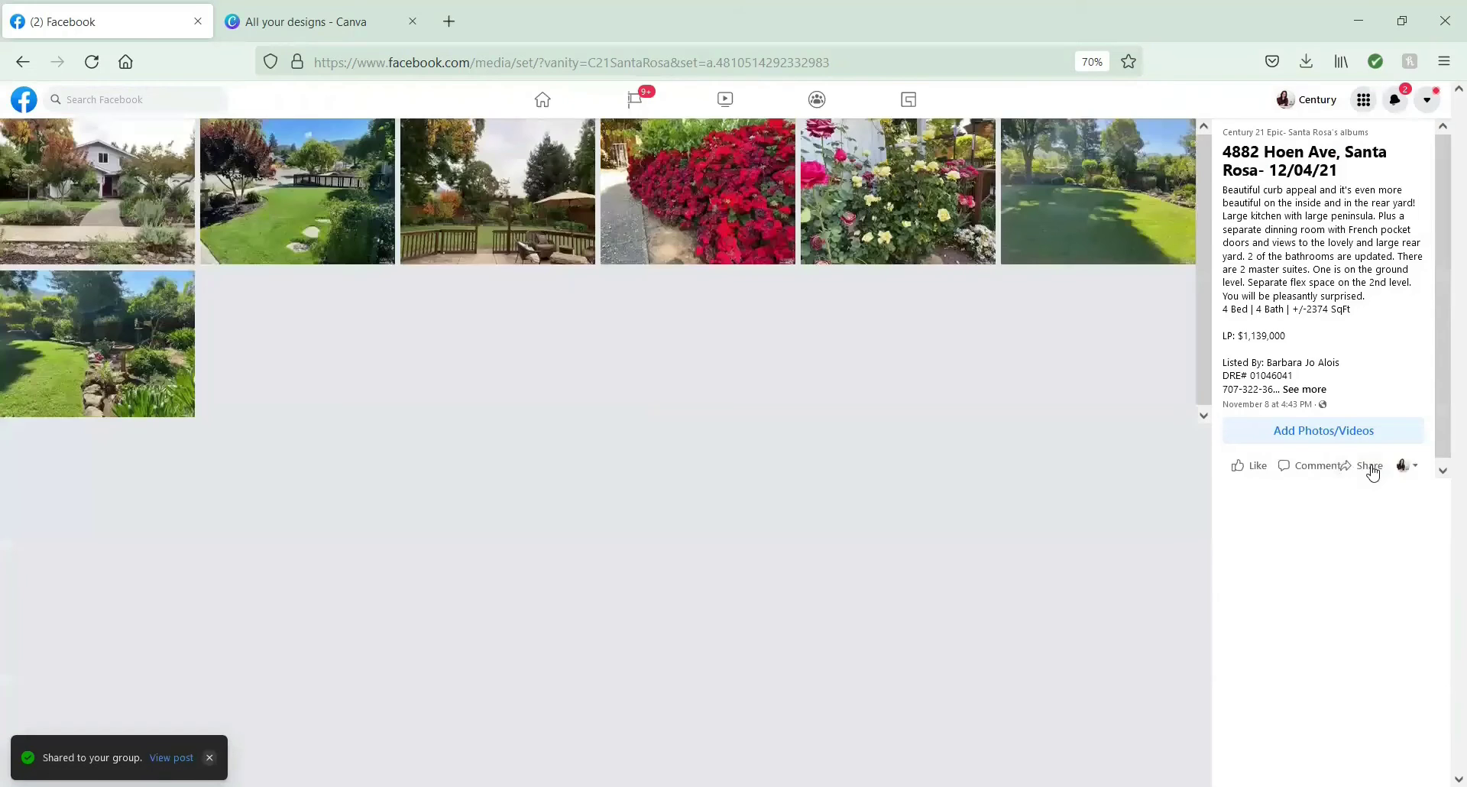
# Post the album to Marin North Bay, buy and sell with "Check out this COMING SOON listing! Send a DM for more info or to schedule a tour 🏡".
pyautogui.click(1372, 468)
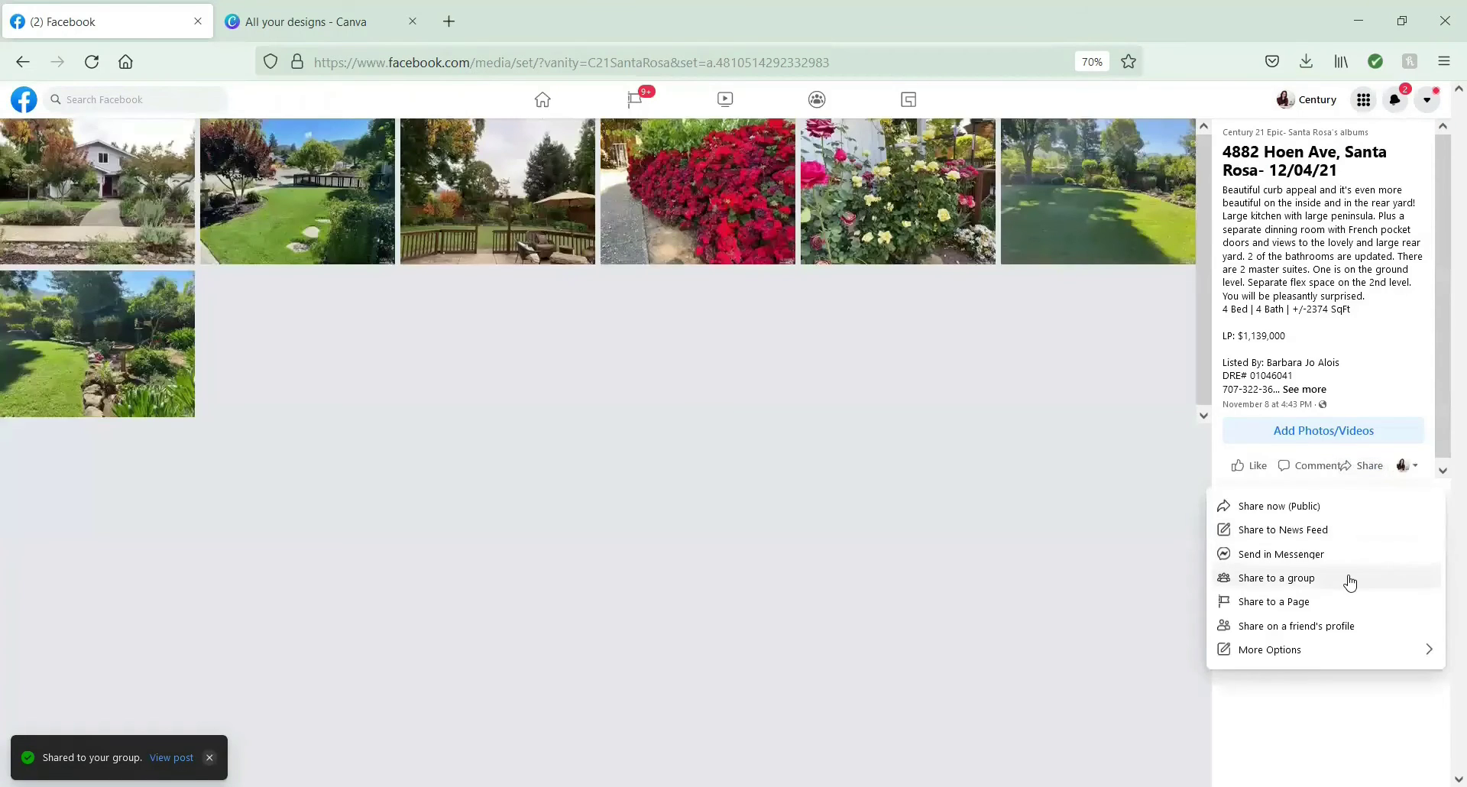
pyautogui.click(1346, 579)
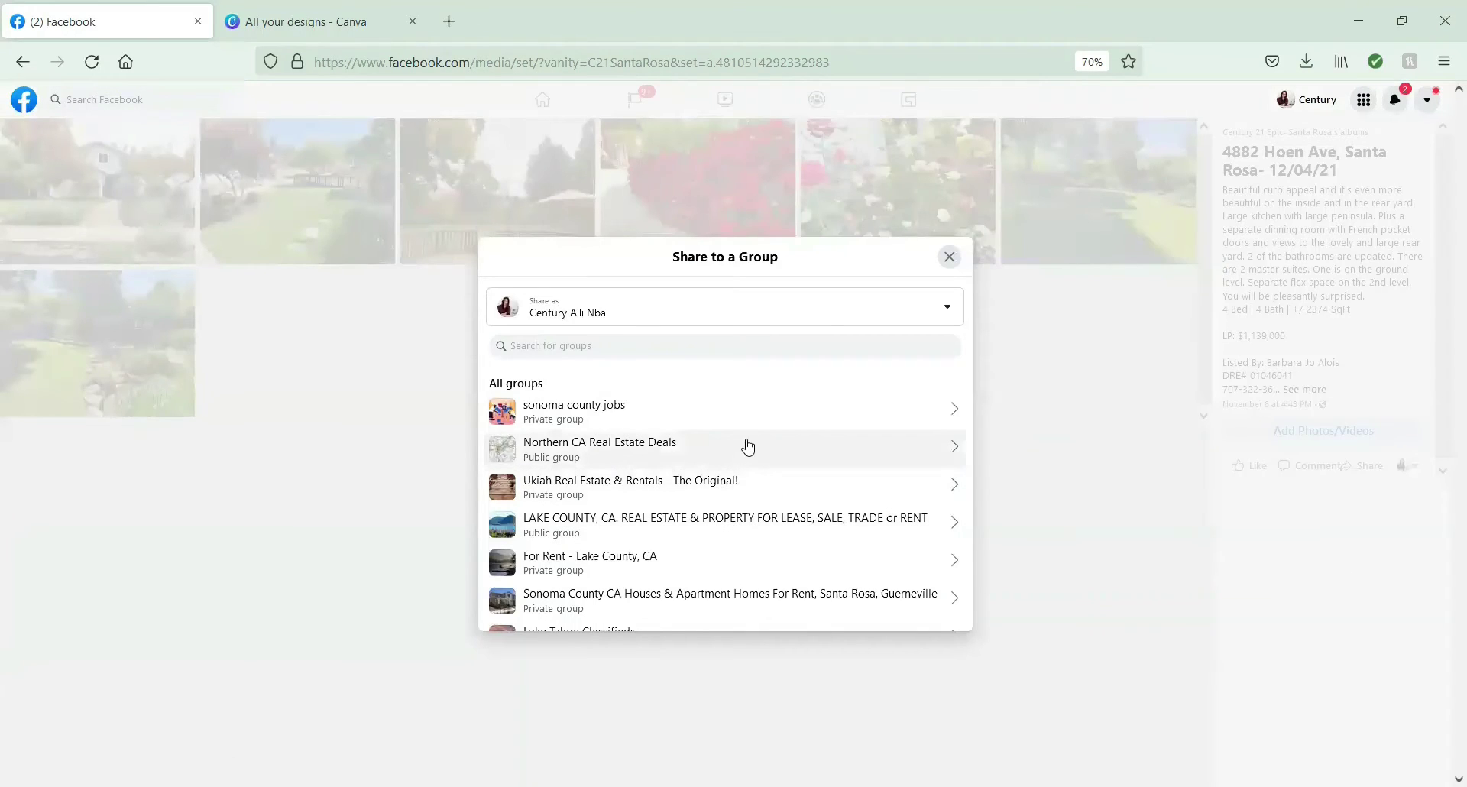
pyautogui.scroll(-3, 749, 447)
pyautogui.scroll(-5, 748, 447)
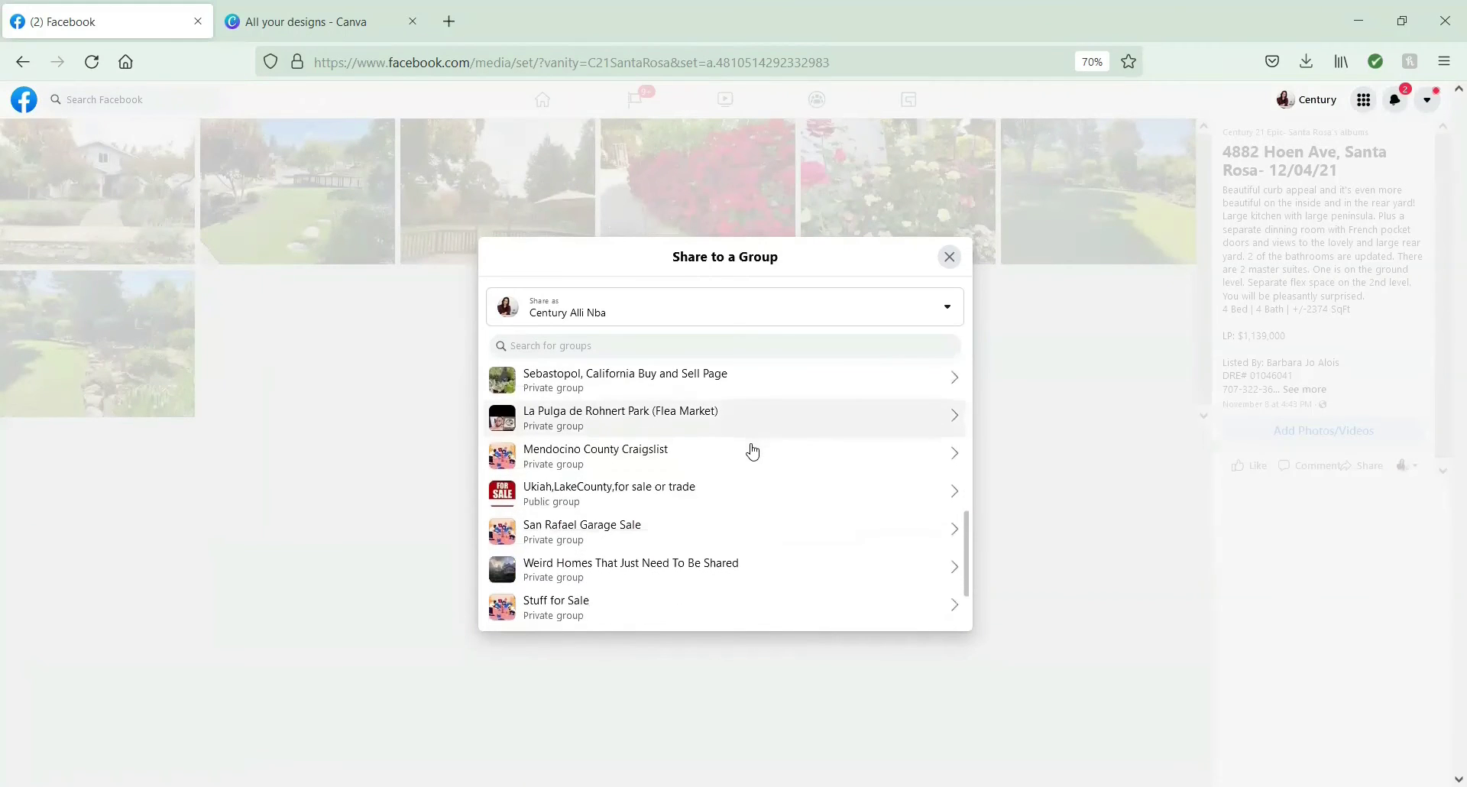
pyautogui.scroll(-3, 755, 455)
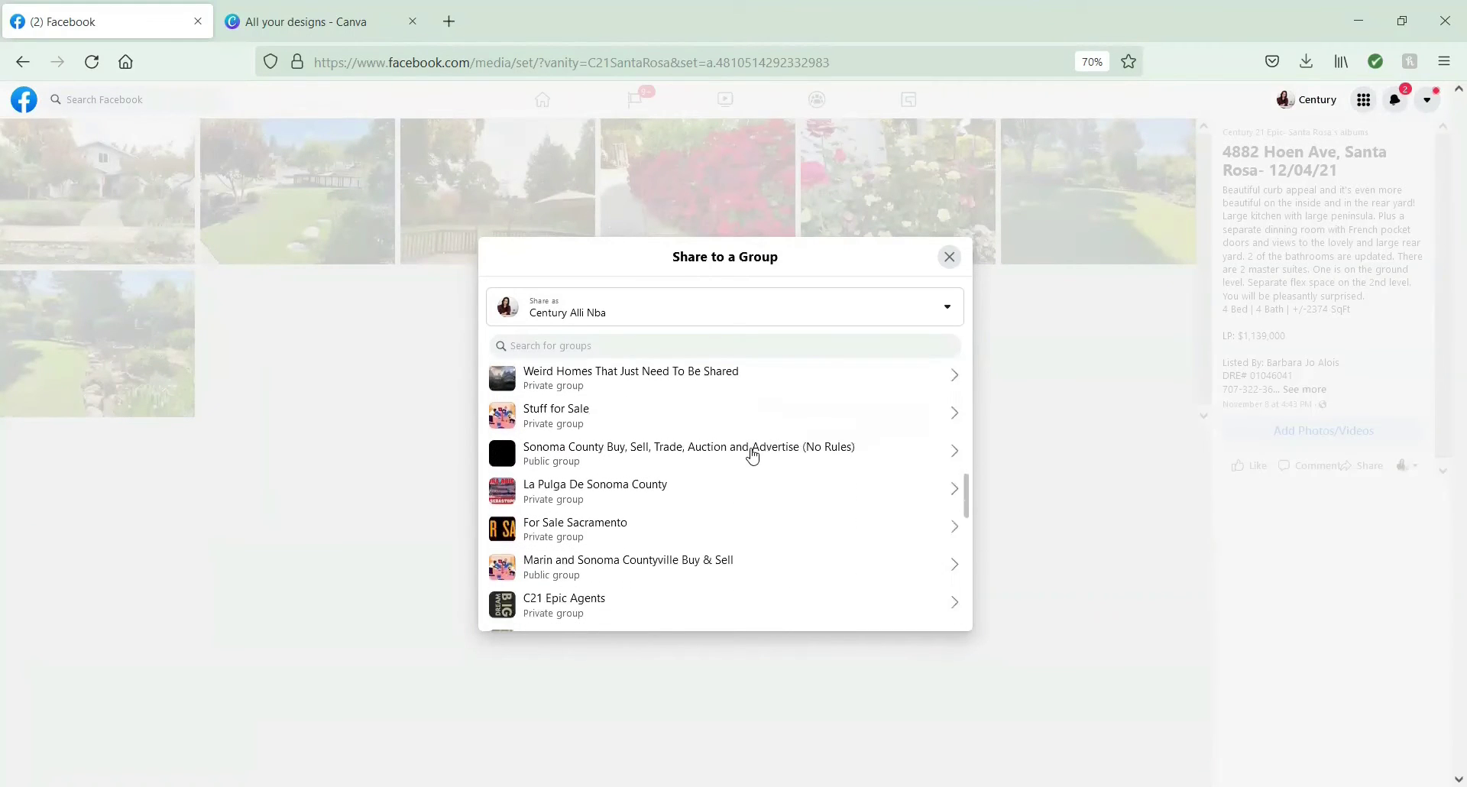
pyautogui.scroll(-2, 753, 457)
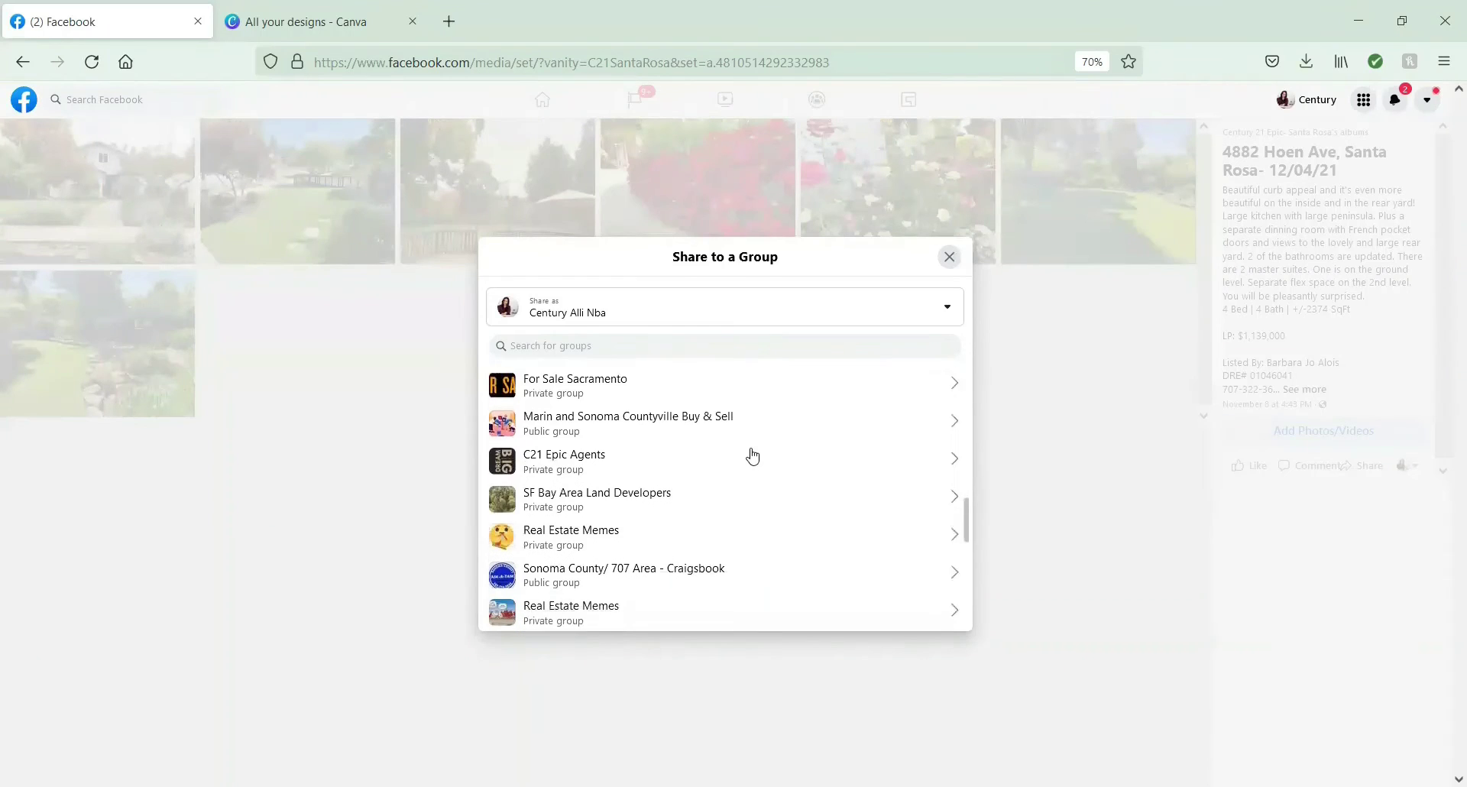
pyautogui.scroll(-4, 753, 456)
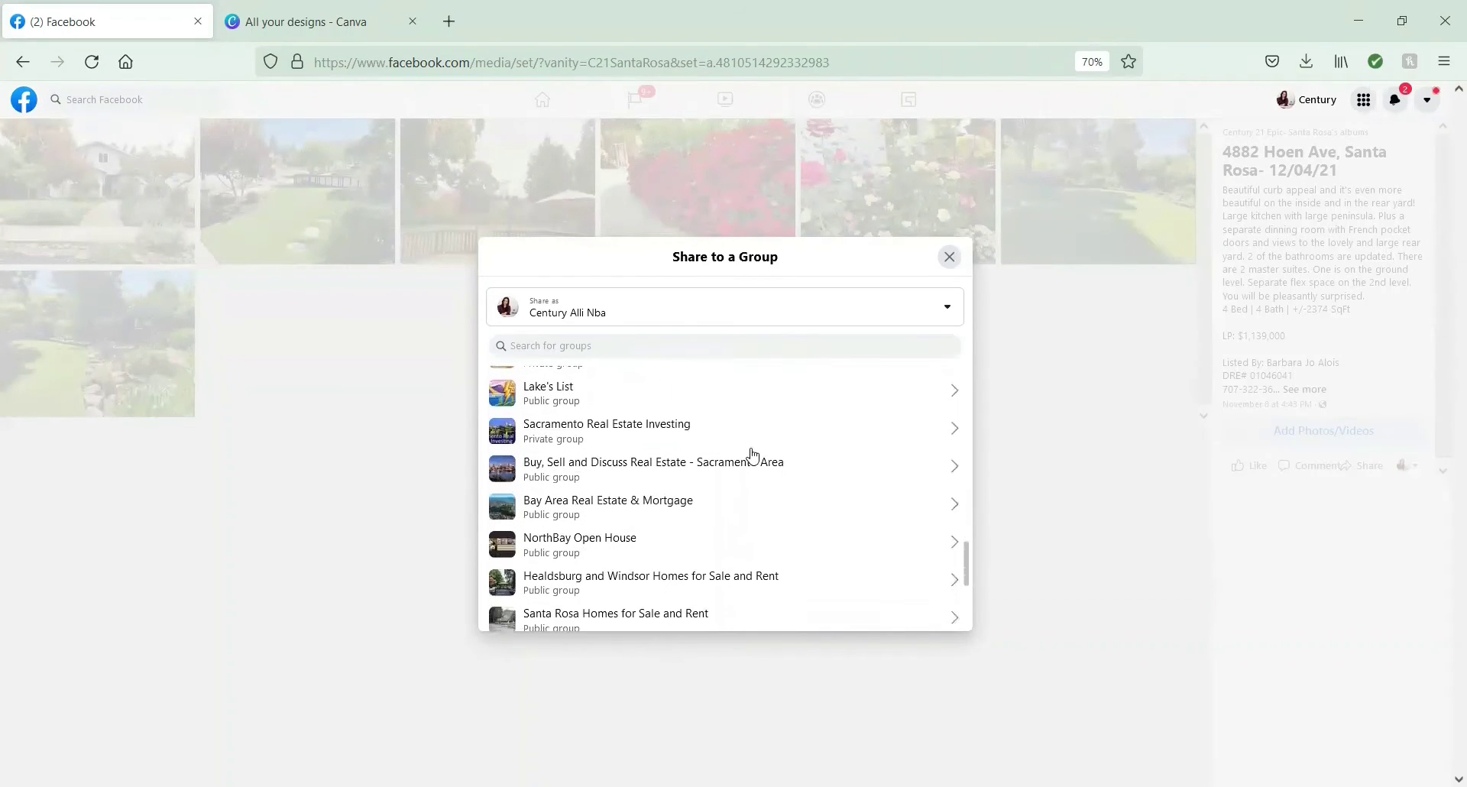
pyautogui.scroll(-4, 753, 457)
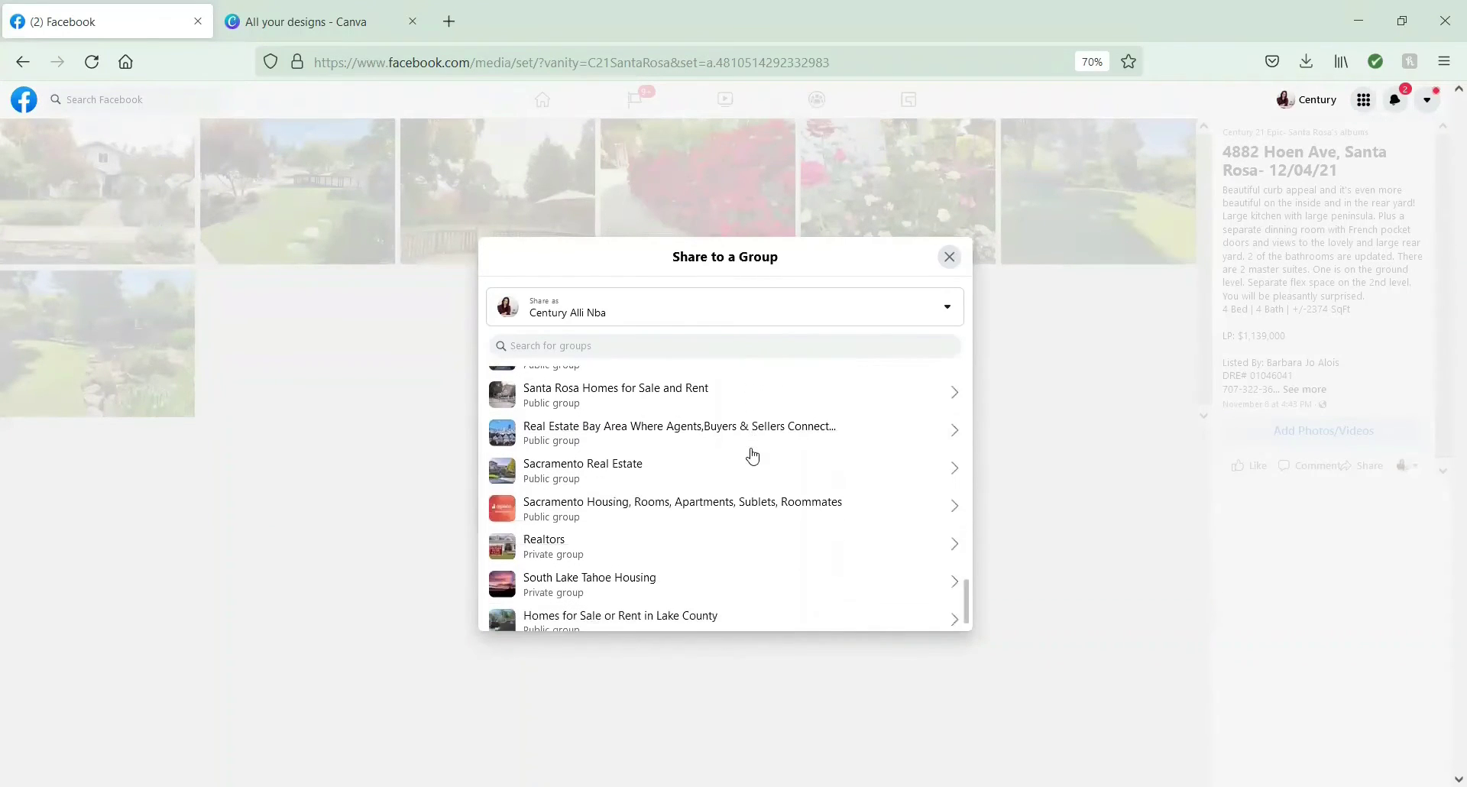
pyautogui.scroll(-3, 753, 456)
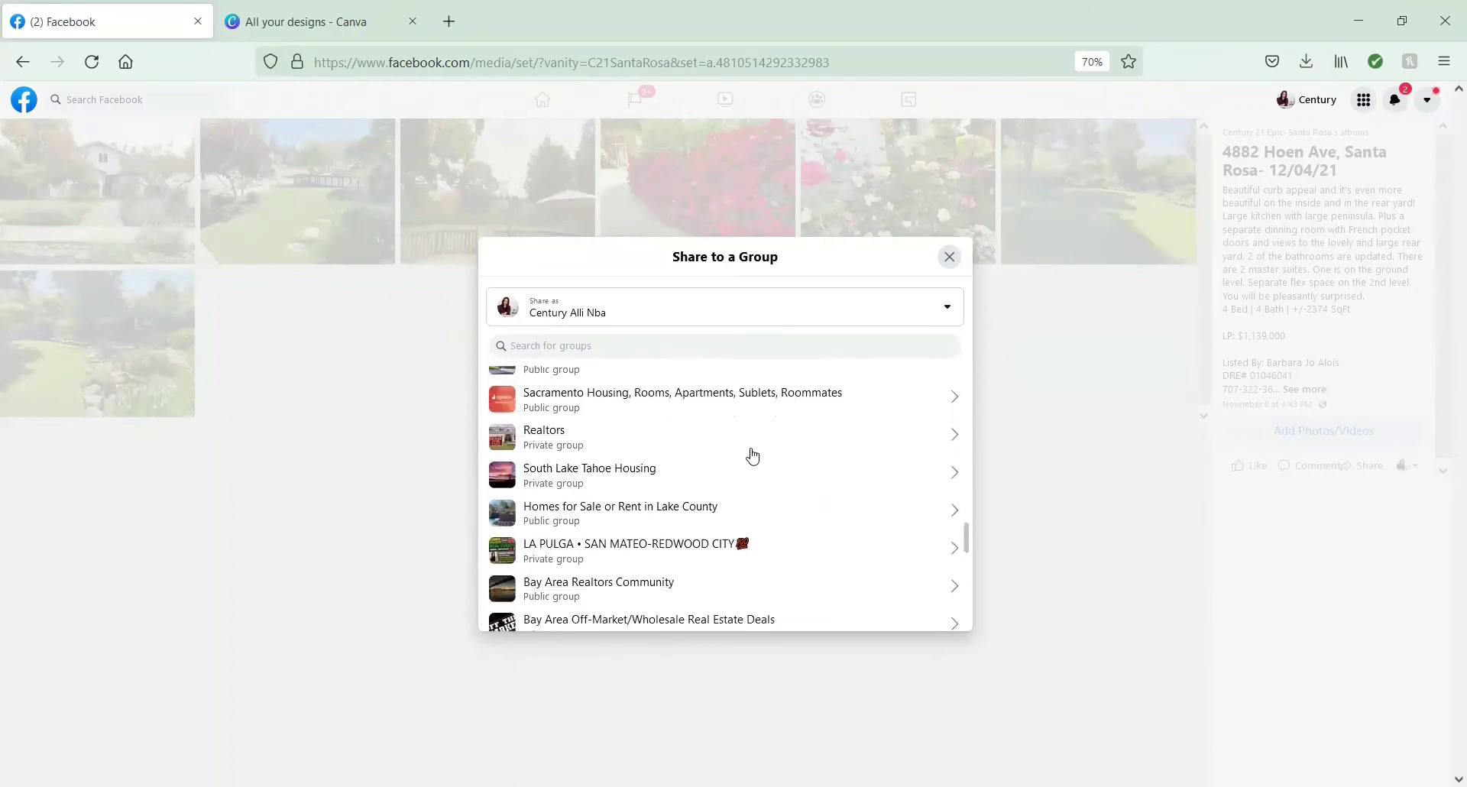
pyautogui.scroll(-4, 753, 457)
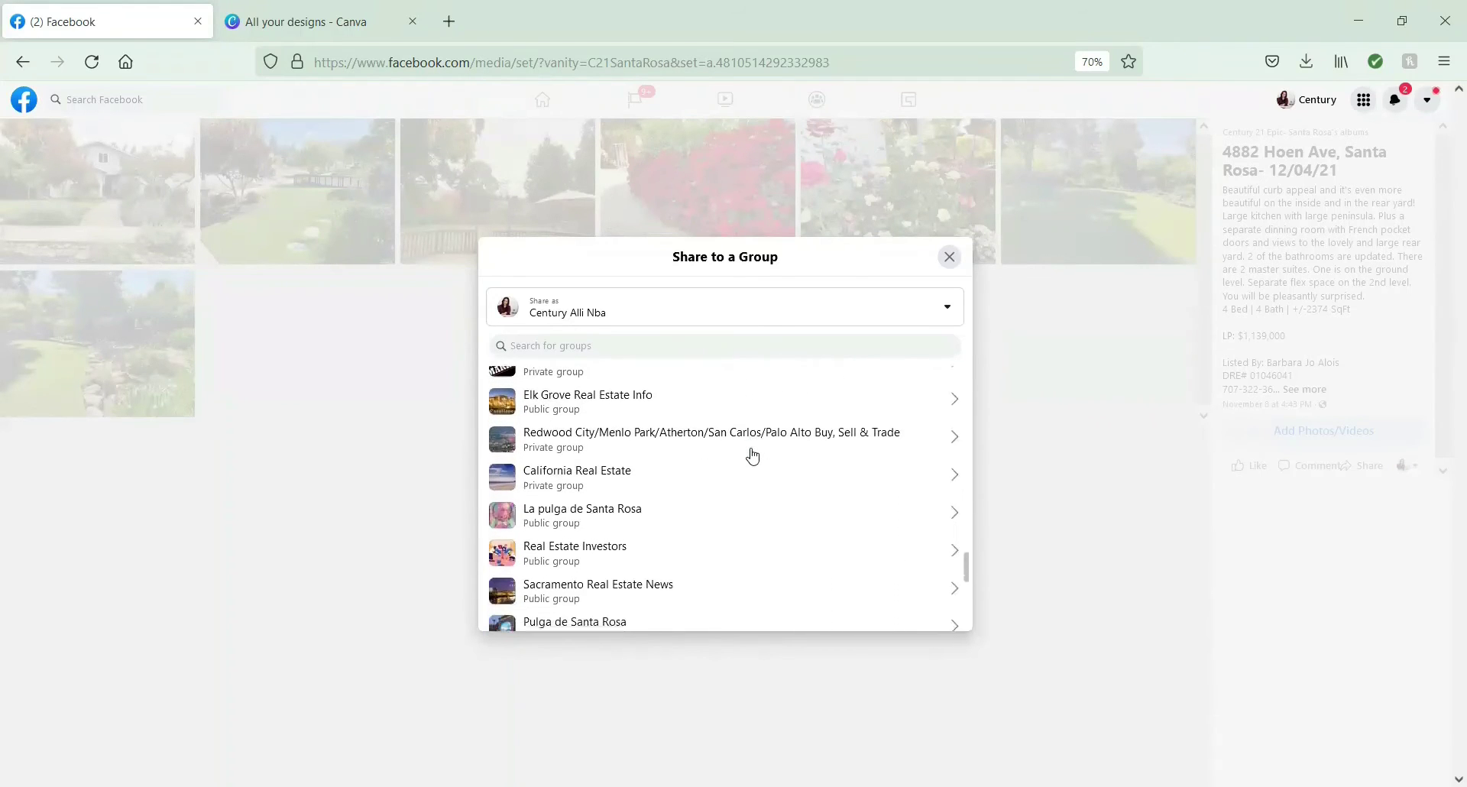
pyautogui.scroll(-7, 753, 457)
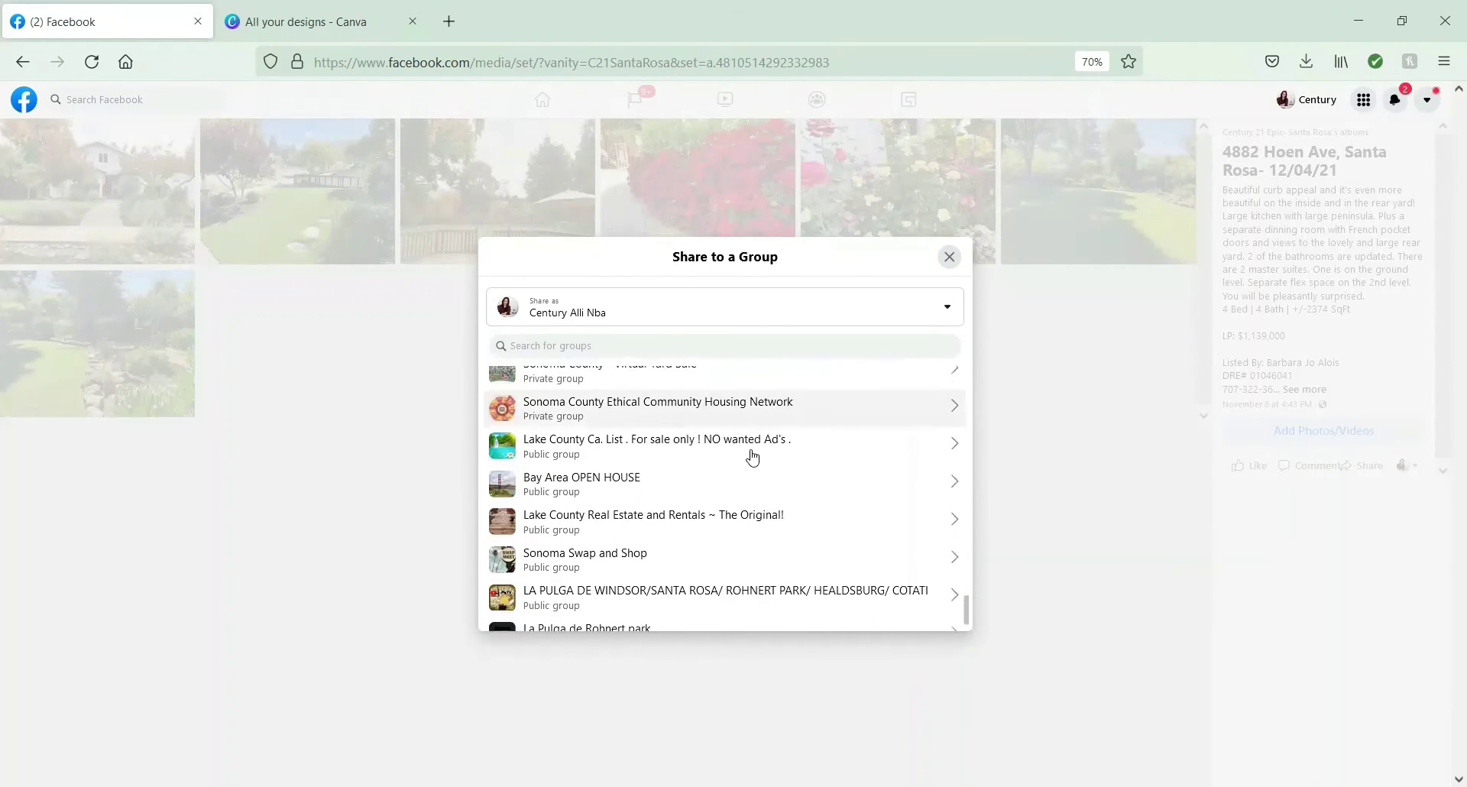
pyautogui.scroll(-4, 752, 456)
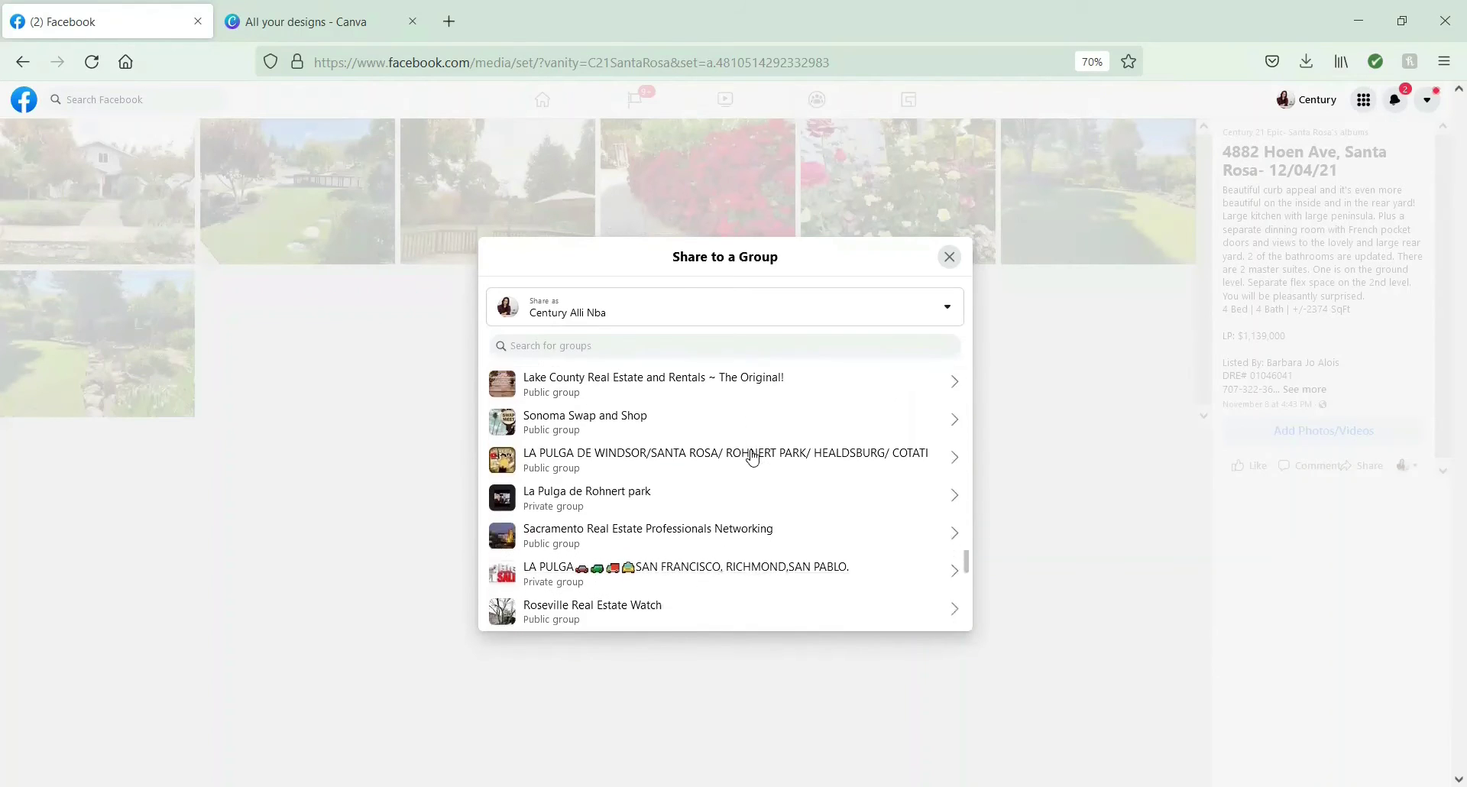
pyautogui.scroll(-3, 753, 456)
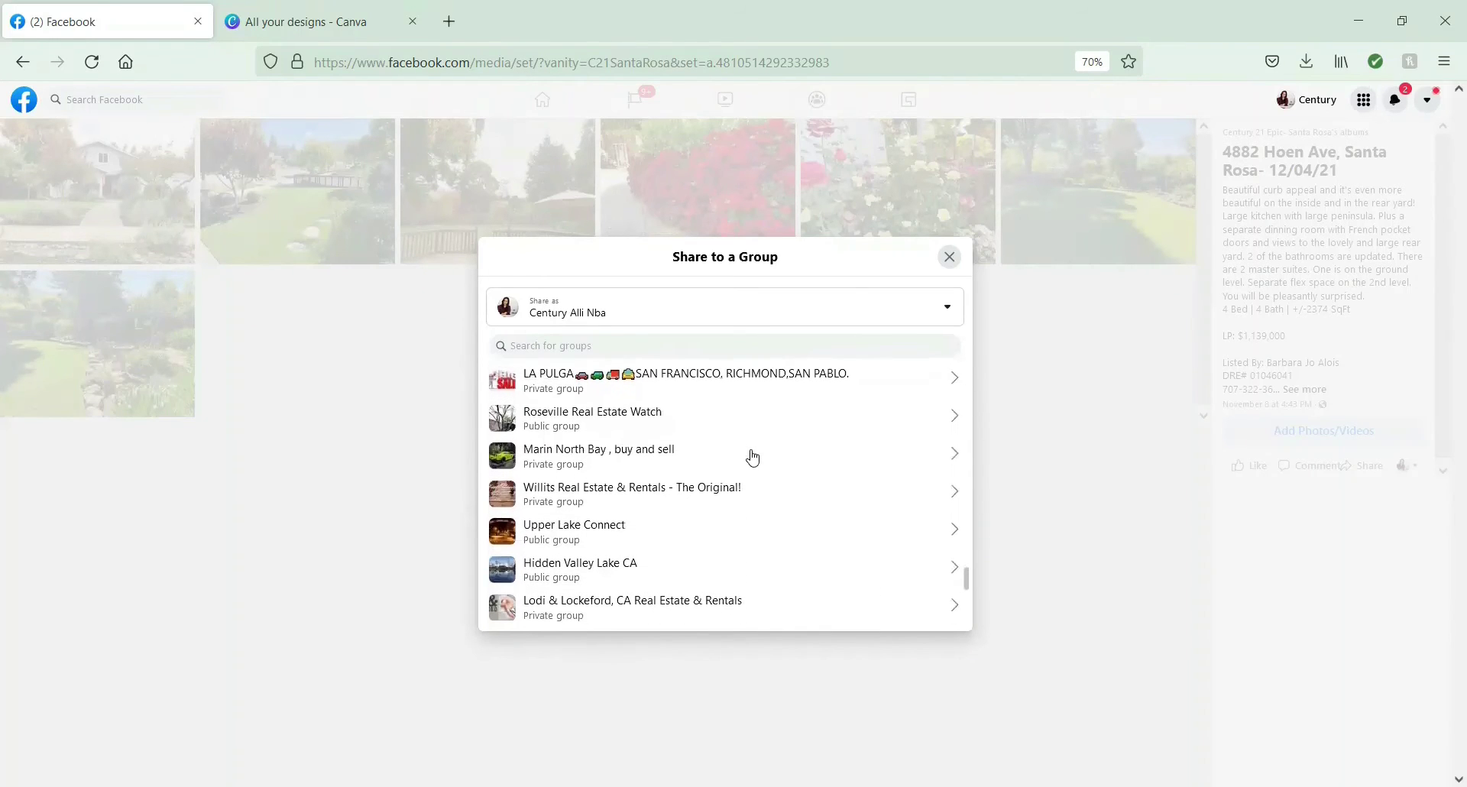
pyautogui.click(681, 456)
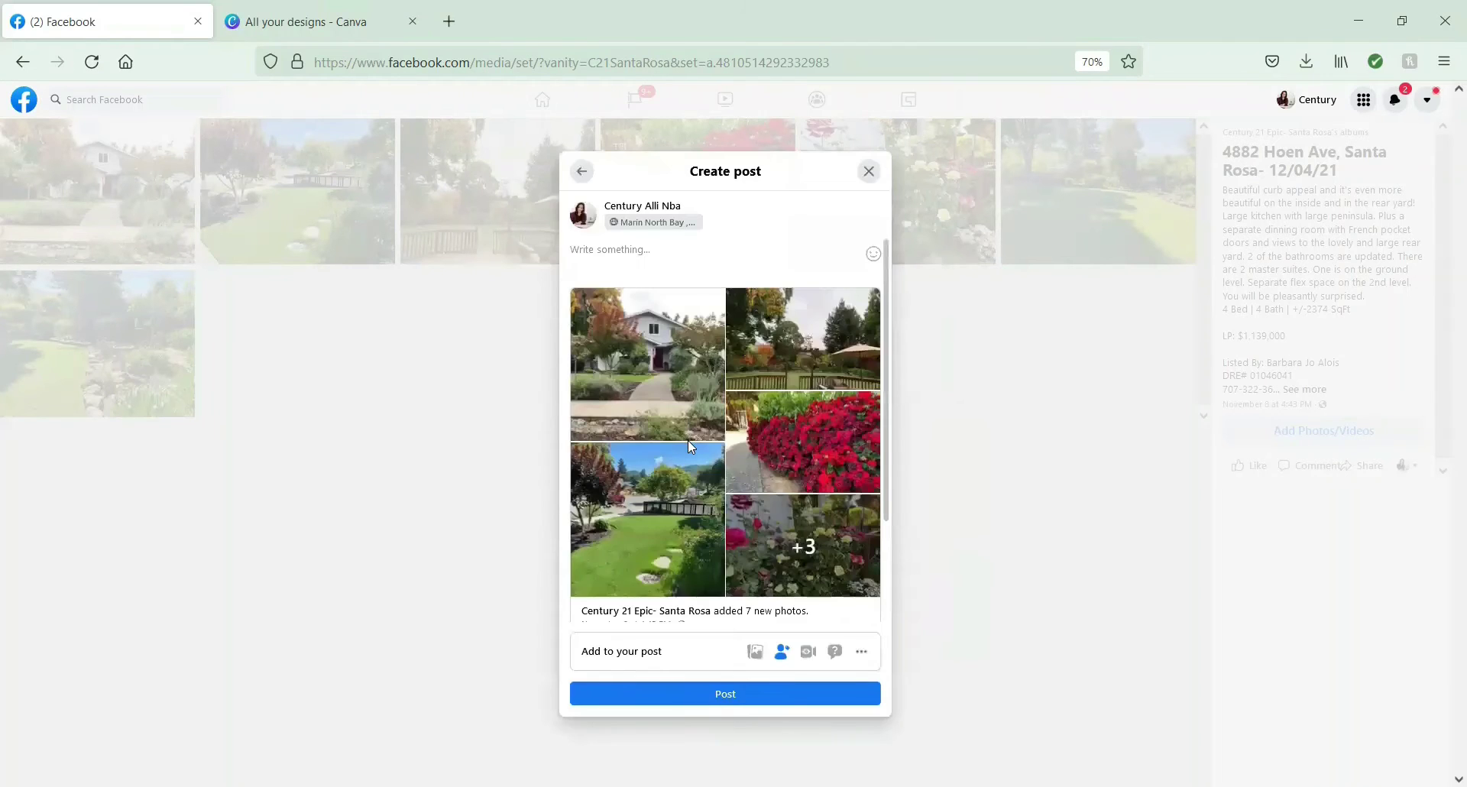
pyautogui.write('Check out this COMING SOON listing! Send a DM for more info or to schedule a tour 🏡')
pyautogui.click(730, 694)
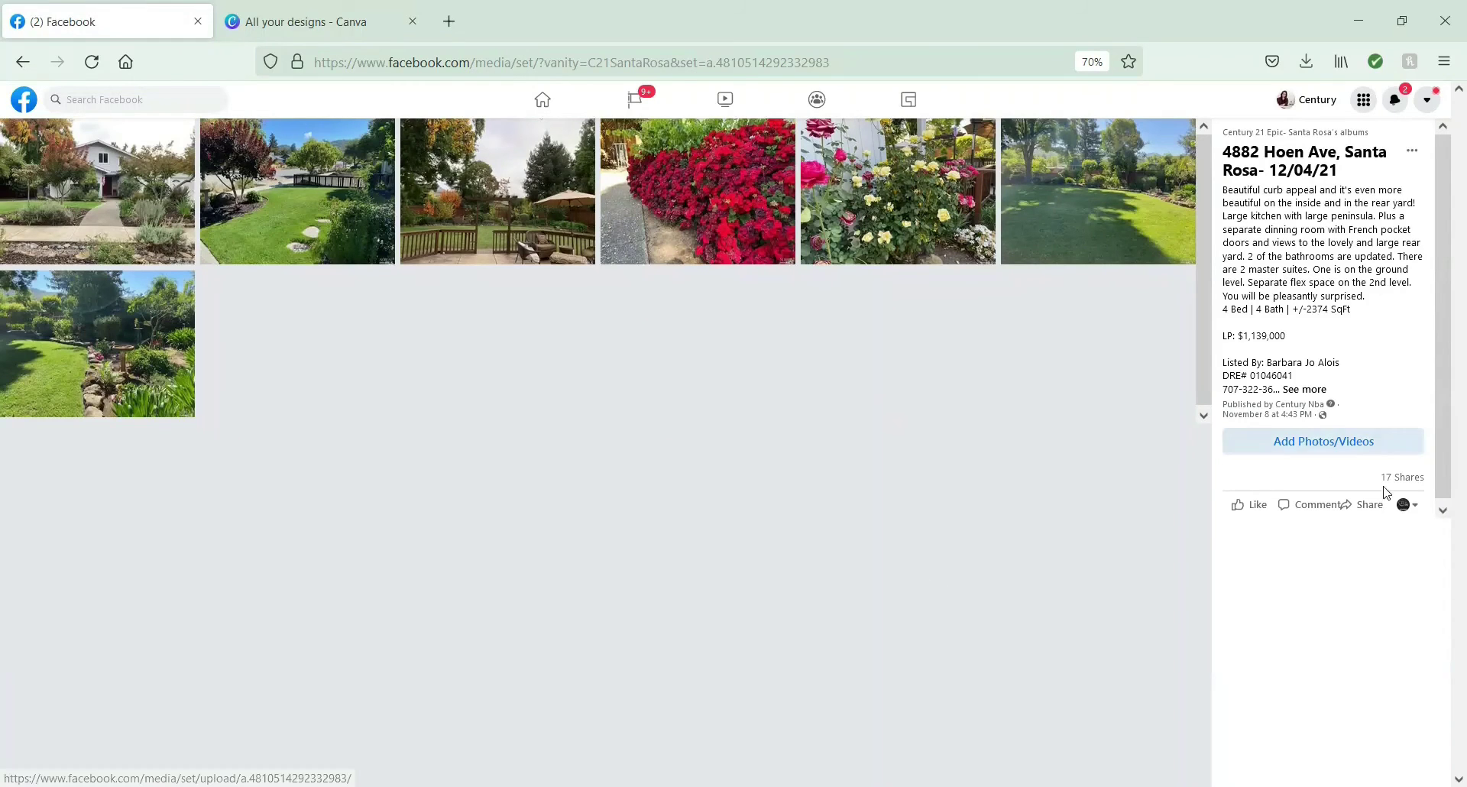
# Open the album's list of shares and review which groups it was shared to.
pyautogui.click(1402, 477)
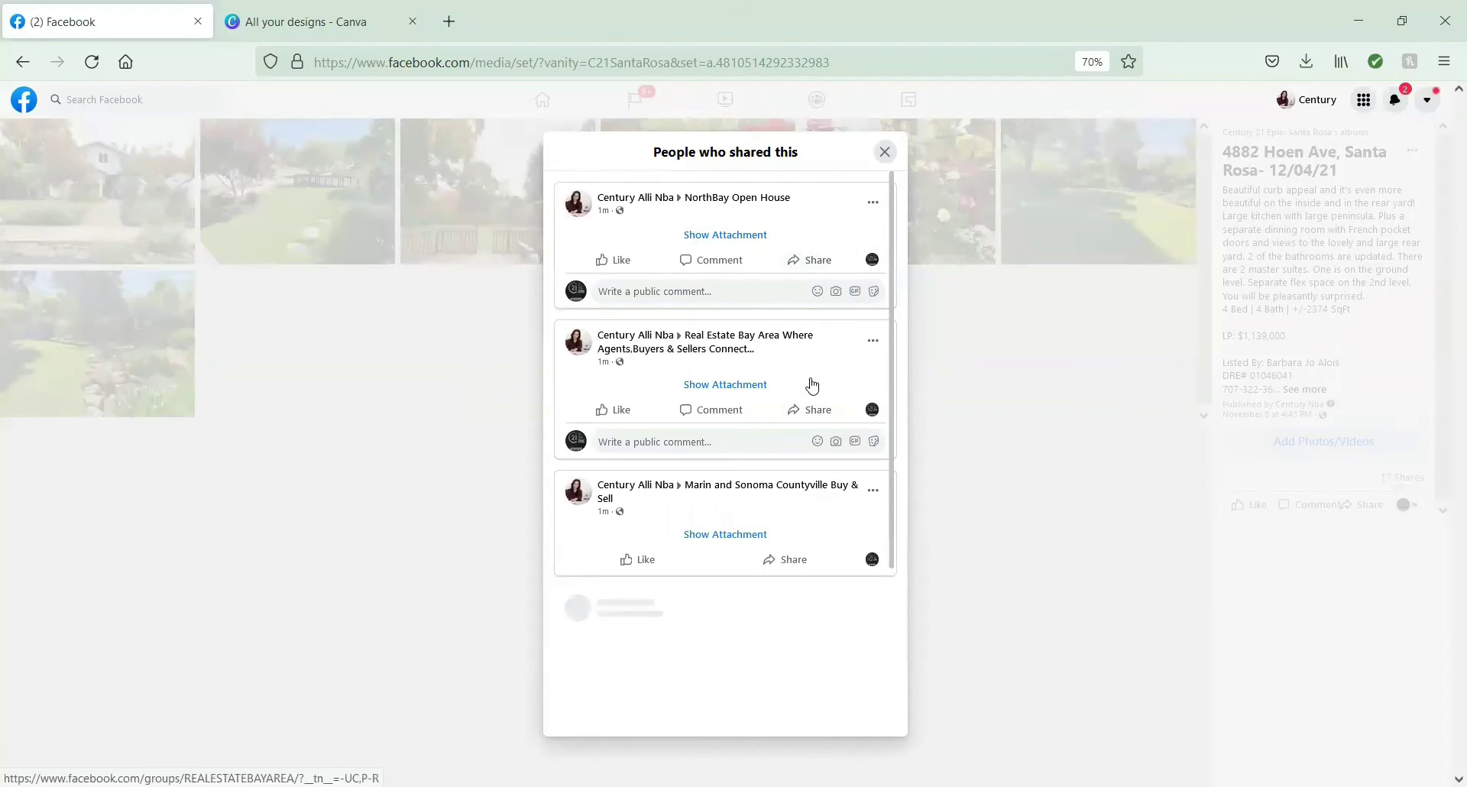
pyautogui.scroll(-3, 808, 386)
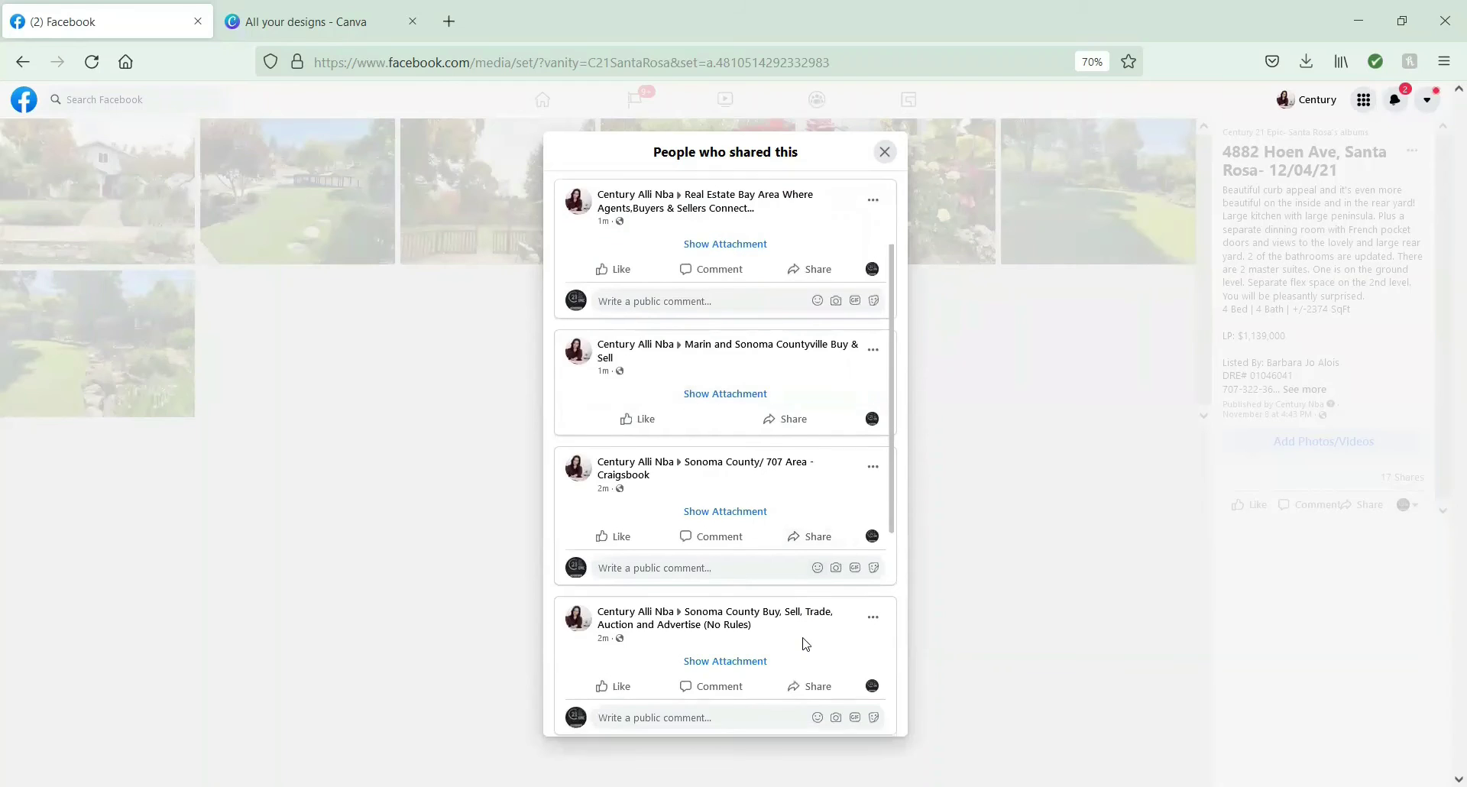
# Read through the remaining group posts in the album's share list down to the earliest one, and close the list.
pyautogui.scroll(-7, 804, 638)
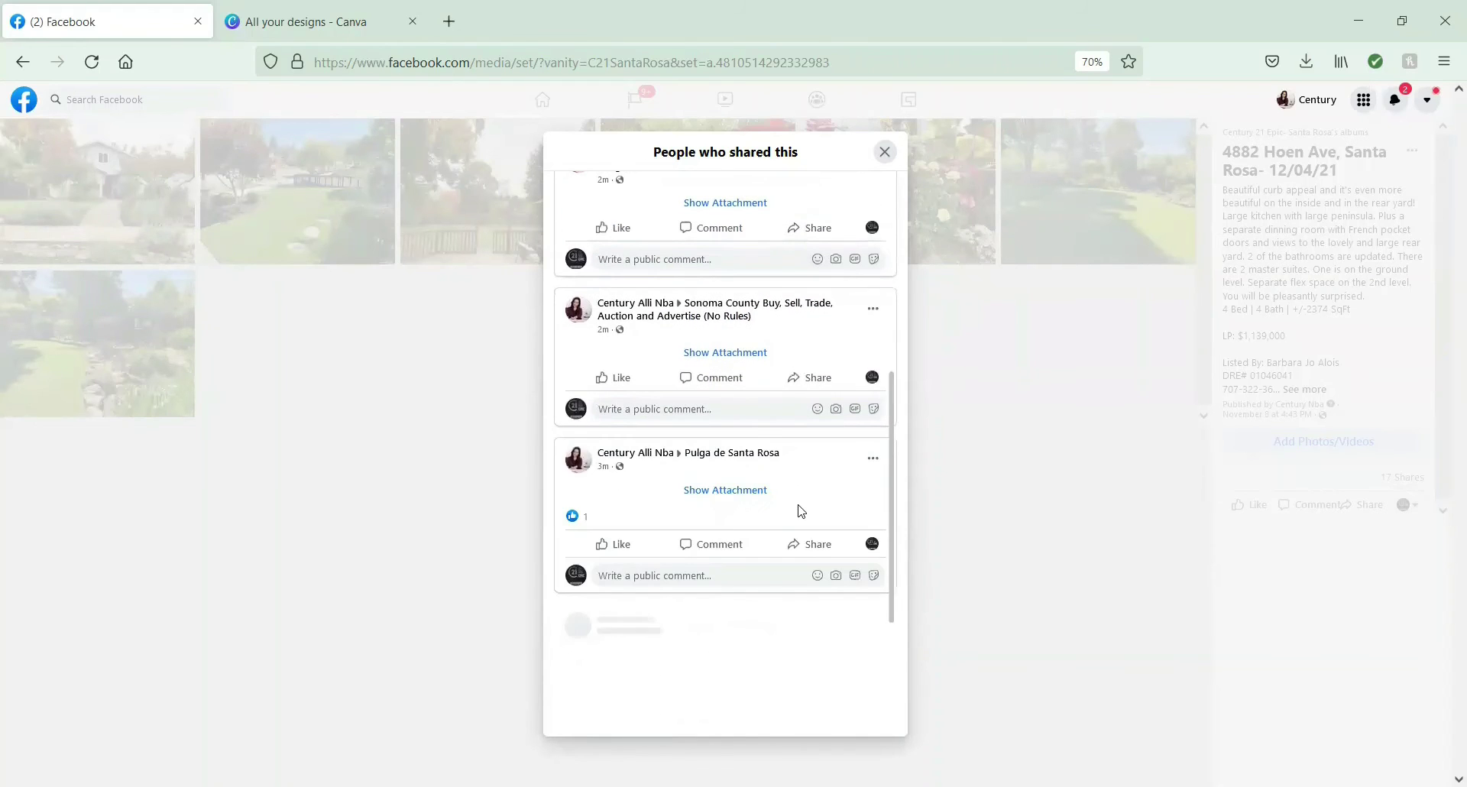
pyautogui.scroll(-8, 801, 511)
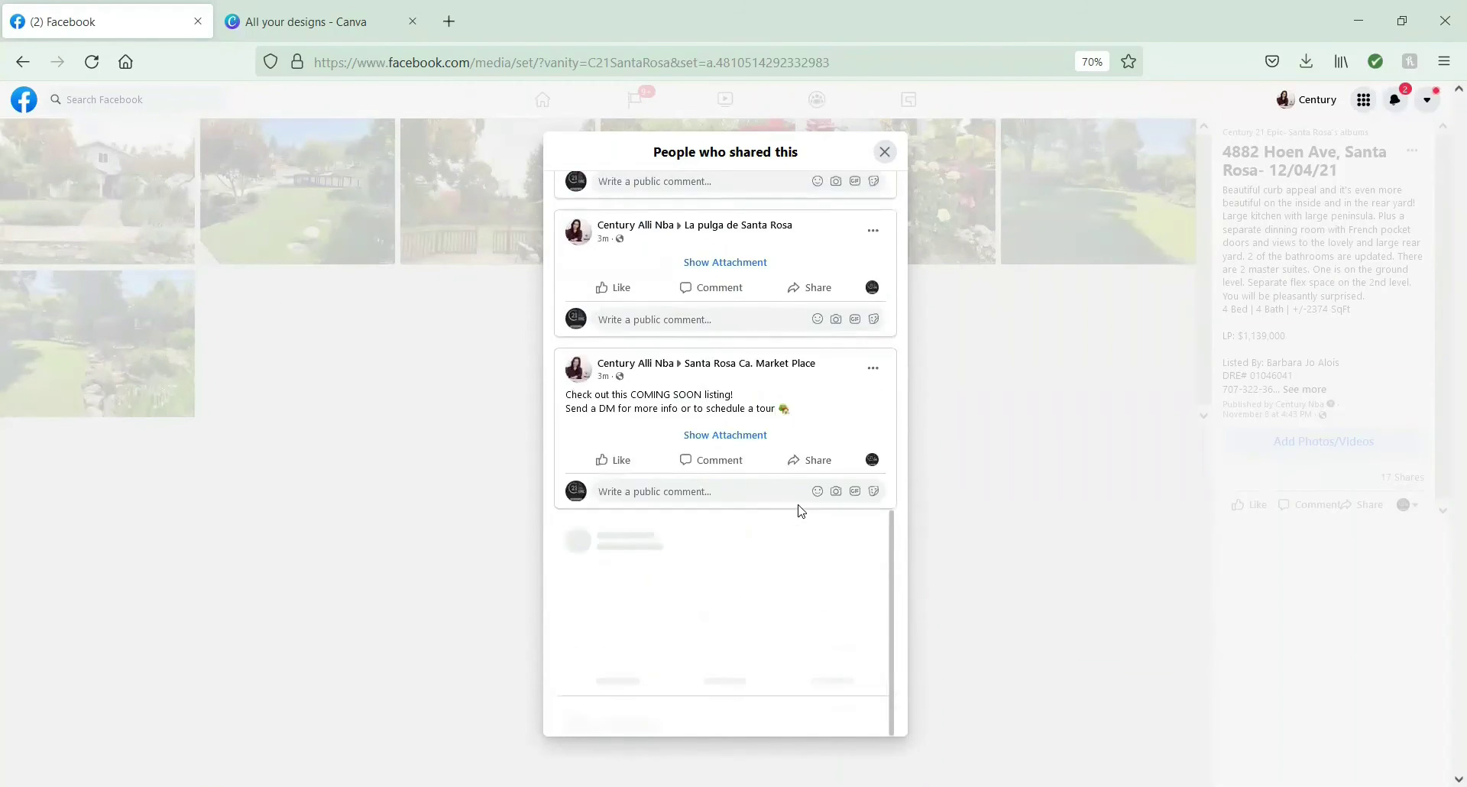
pyautogui.scroll(-4, 795, 509)
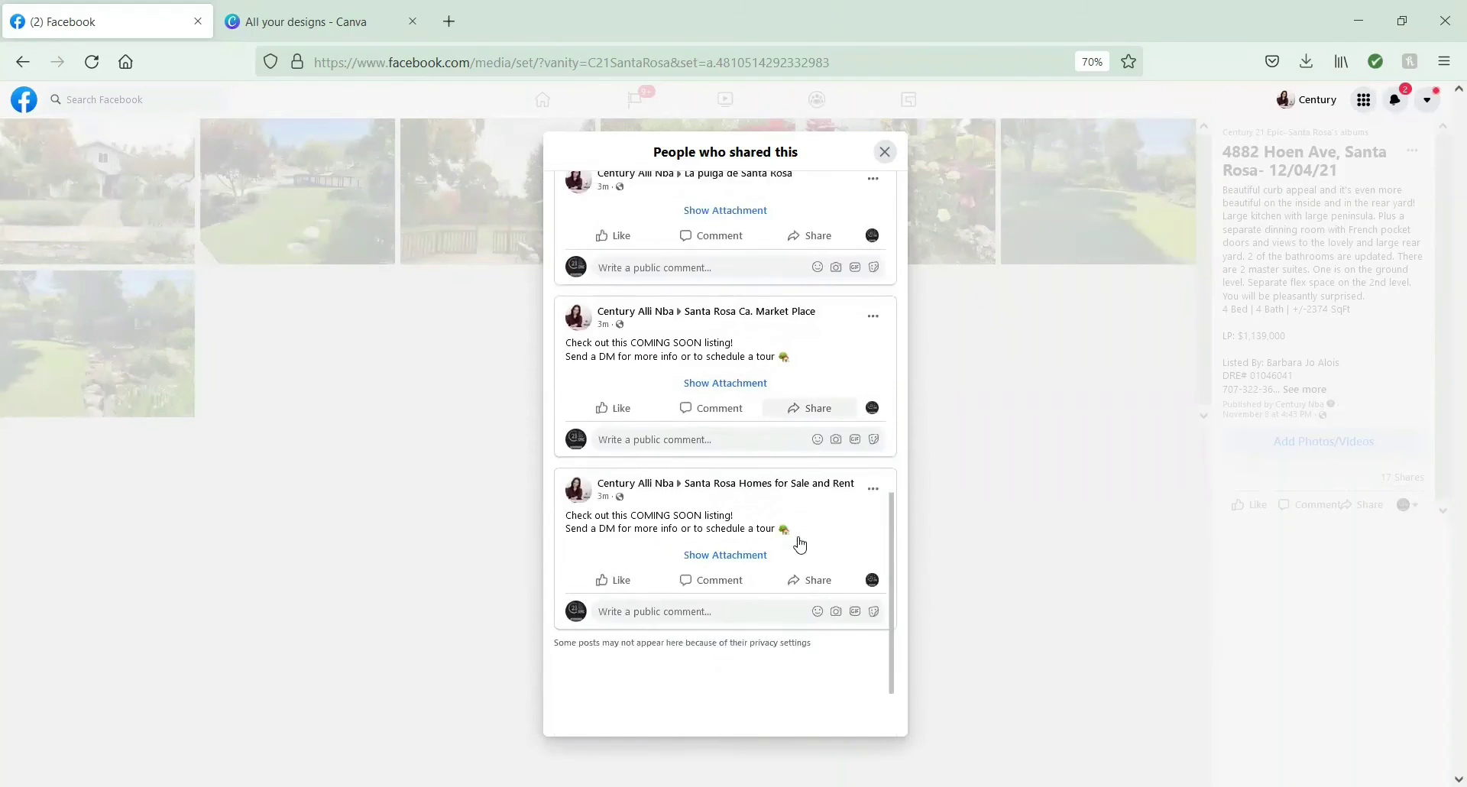
pyautogui.scroll(-3, 801, 544)
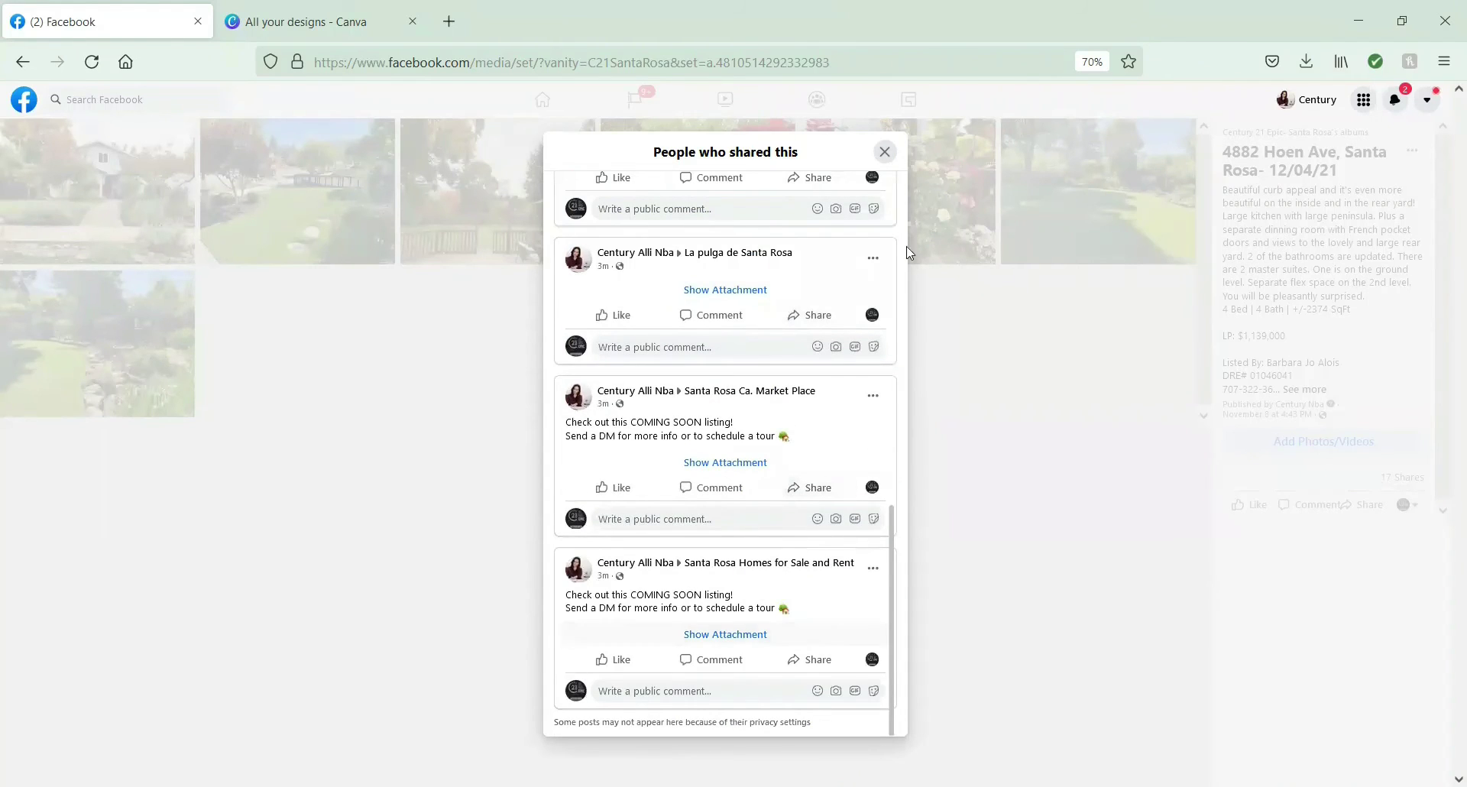
pyautogui.click(885, 152)
# Switch the album's interaction identity from the Santa Rosa page to the personal profile and reopen the list of shares.
pyautogui.click(1415, 511)
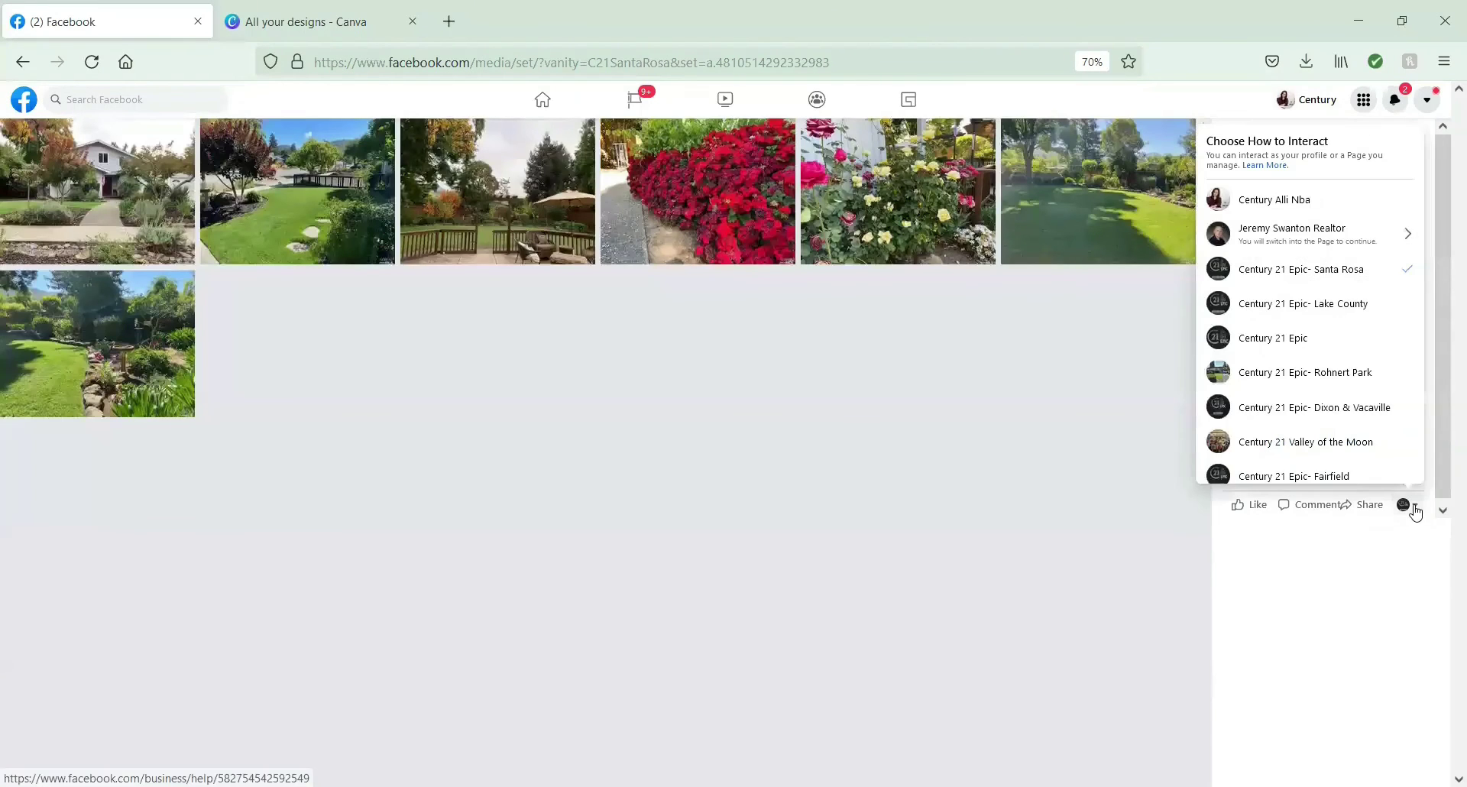
pyautogui.click(1293, 201)
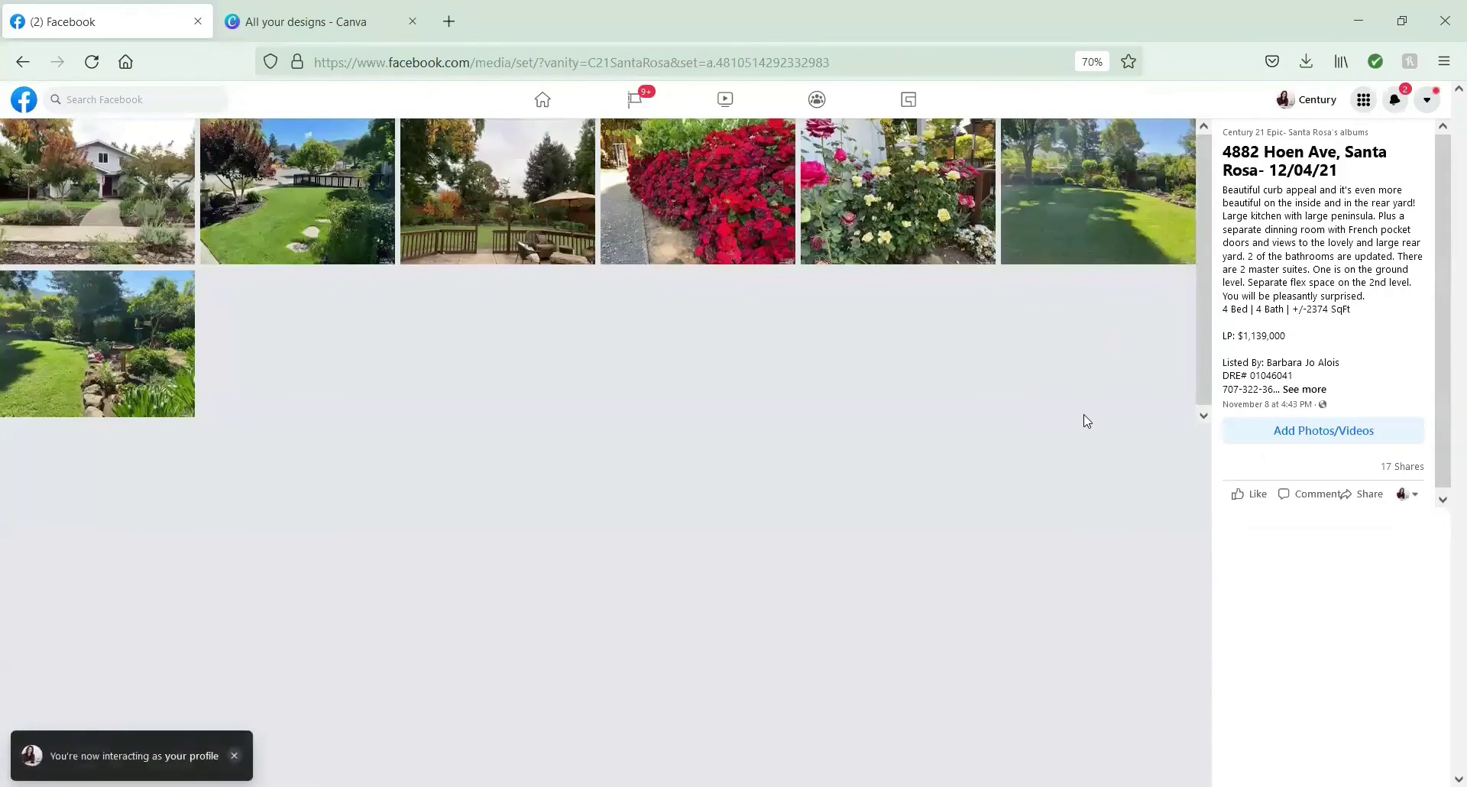
pyautogui.click(1392, 468)
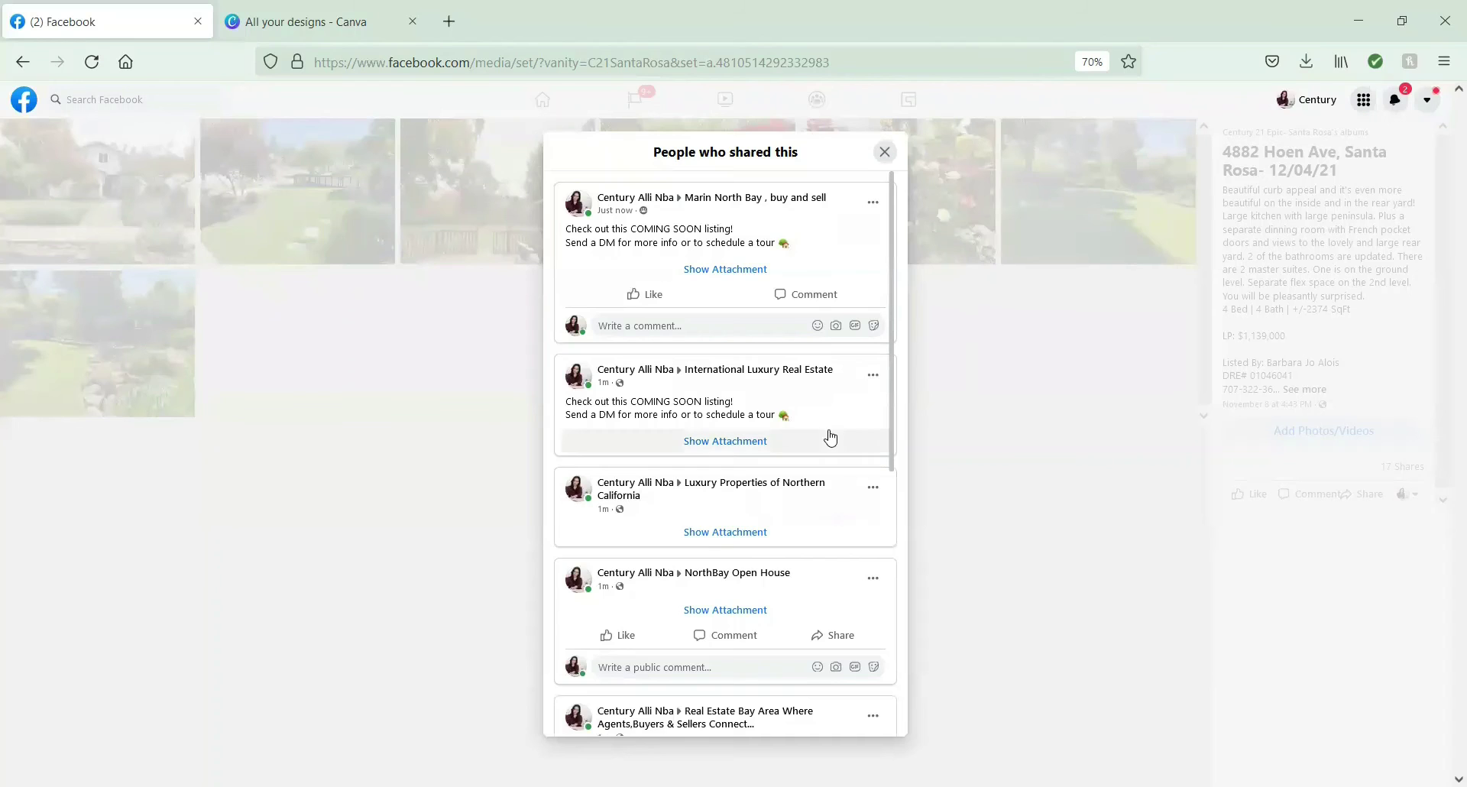
# Review every group the album was shared to as seen from the personal profile, and close the share list.
pyautogui.scroll(-4, 831, 437)
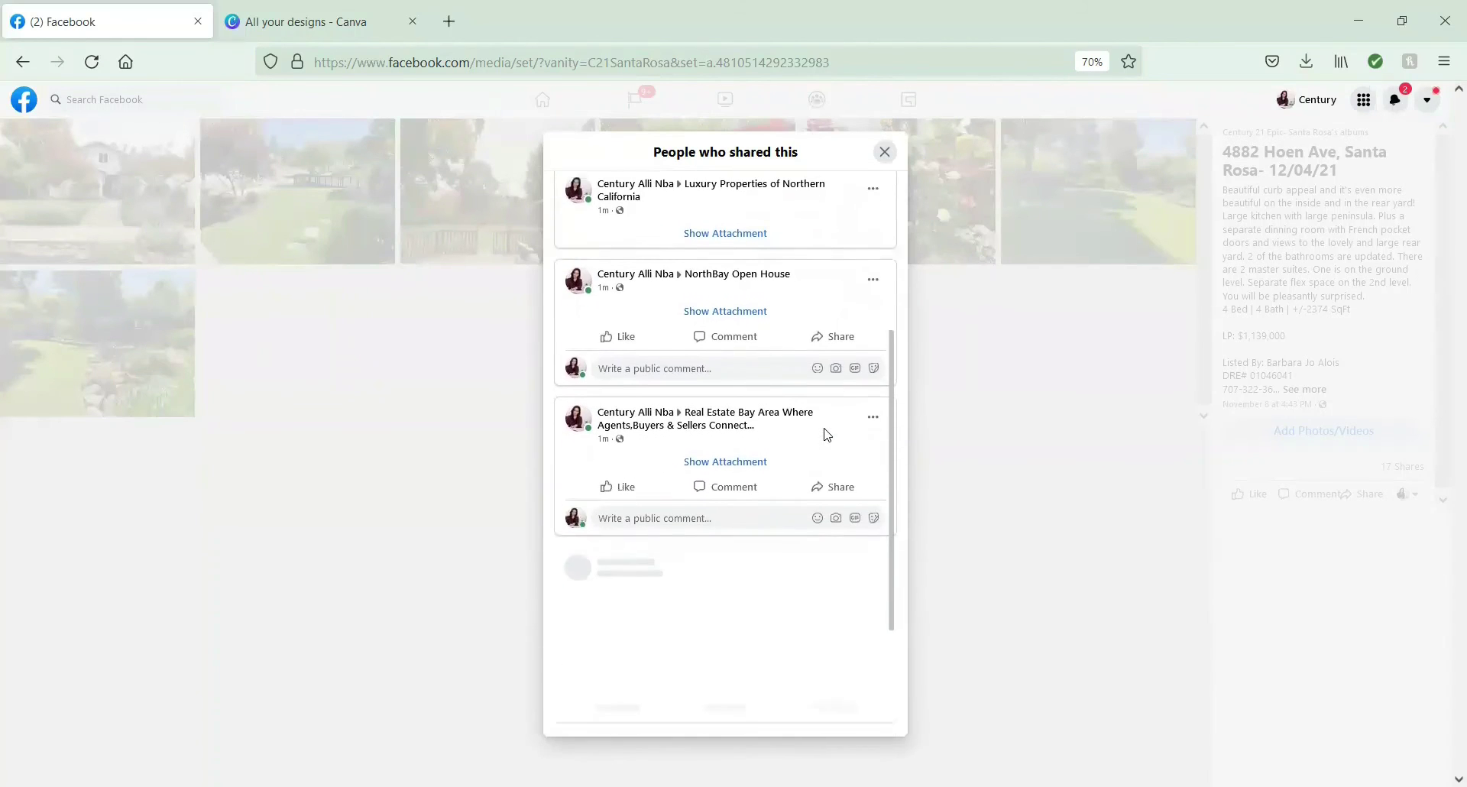
pyautogui.scroll(-1, 827, 435)
pyautogui.scroll(-2, 826, 435)
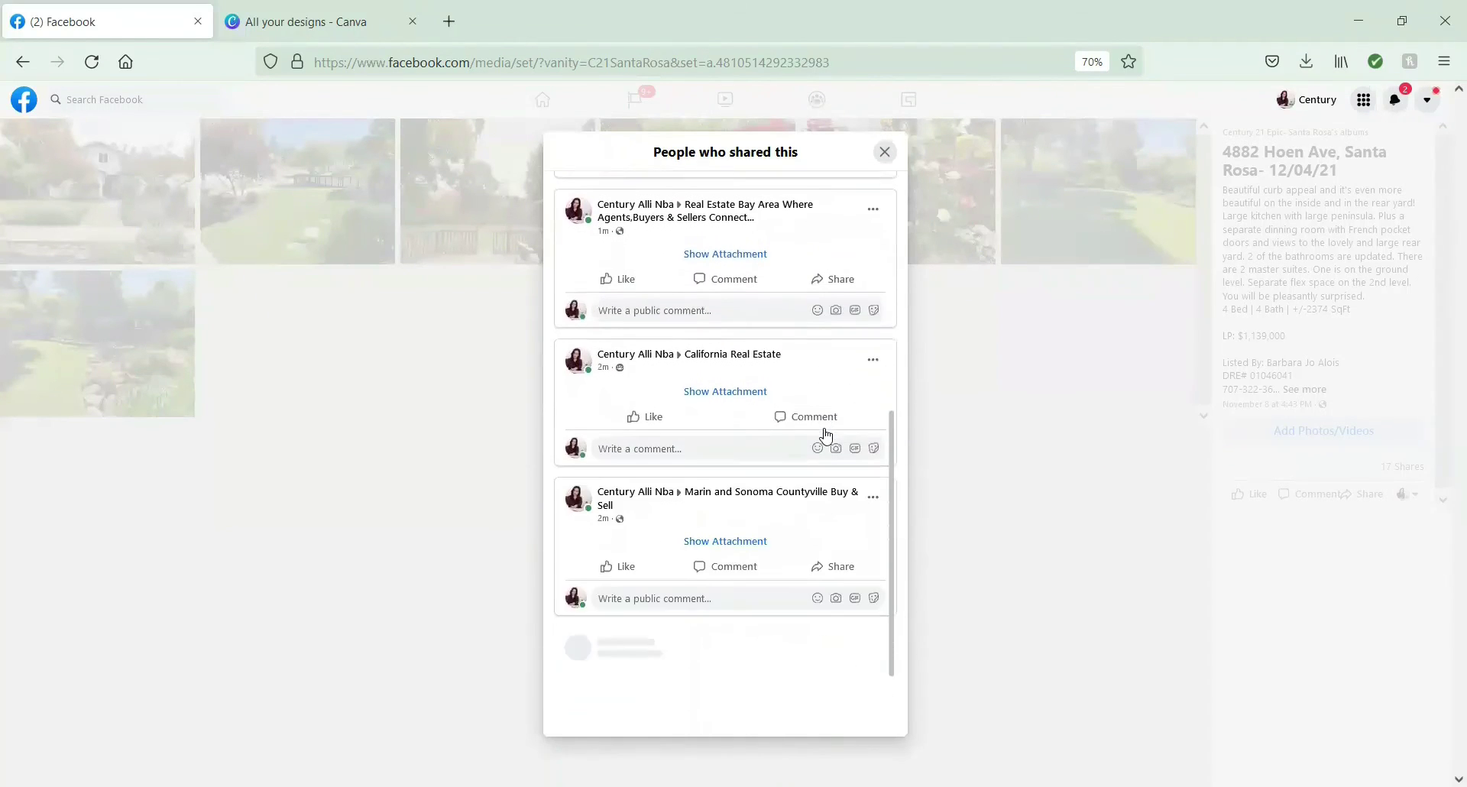
pyautogui.scroll(-2, 826, 436)
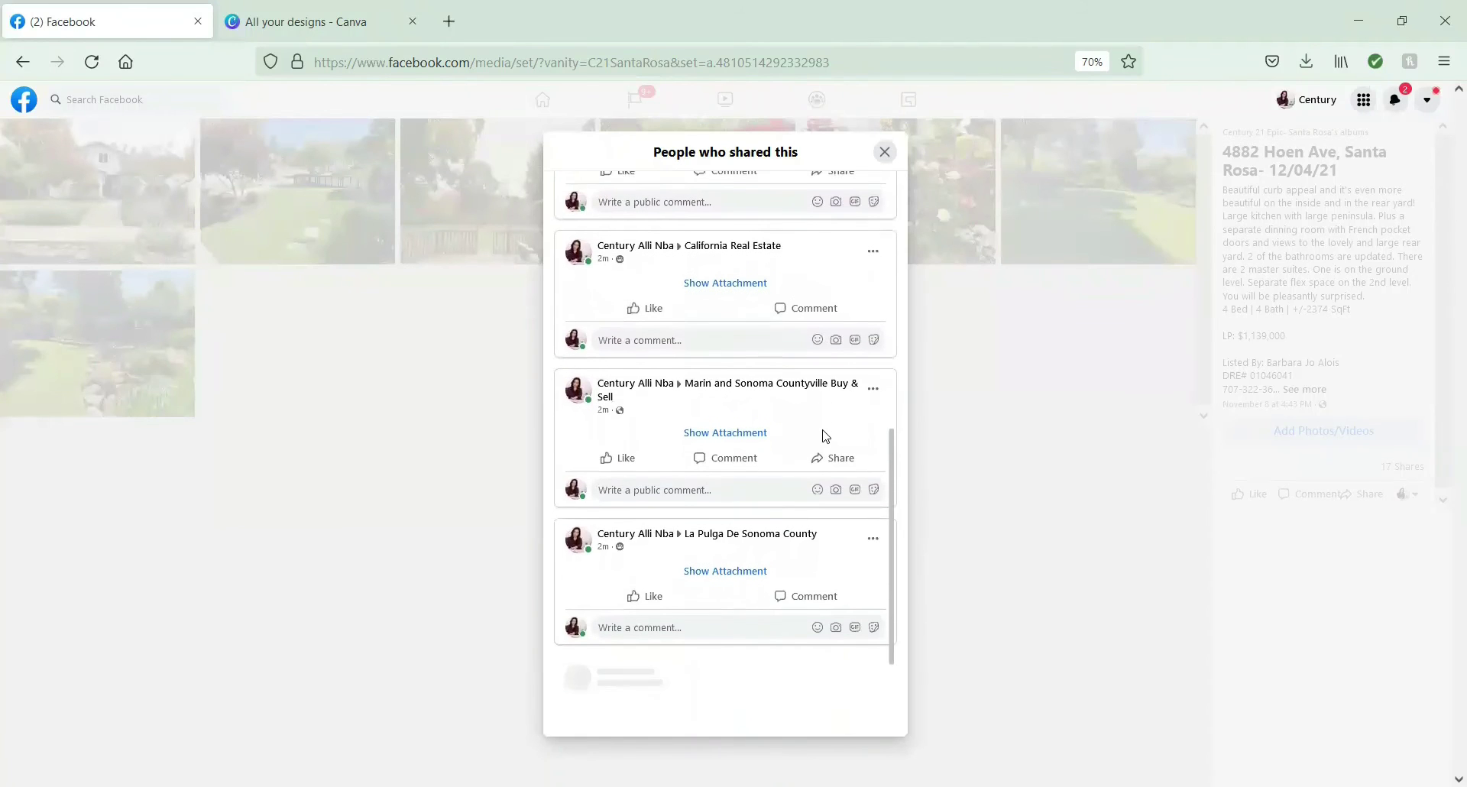
pyautogui.scroll(-2, 824, 438)
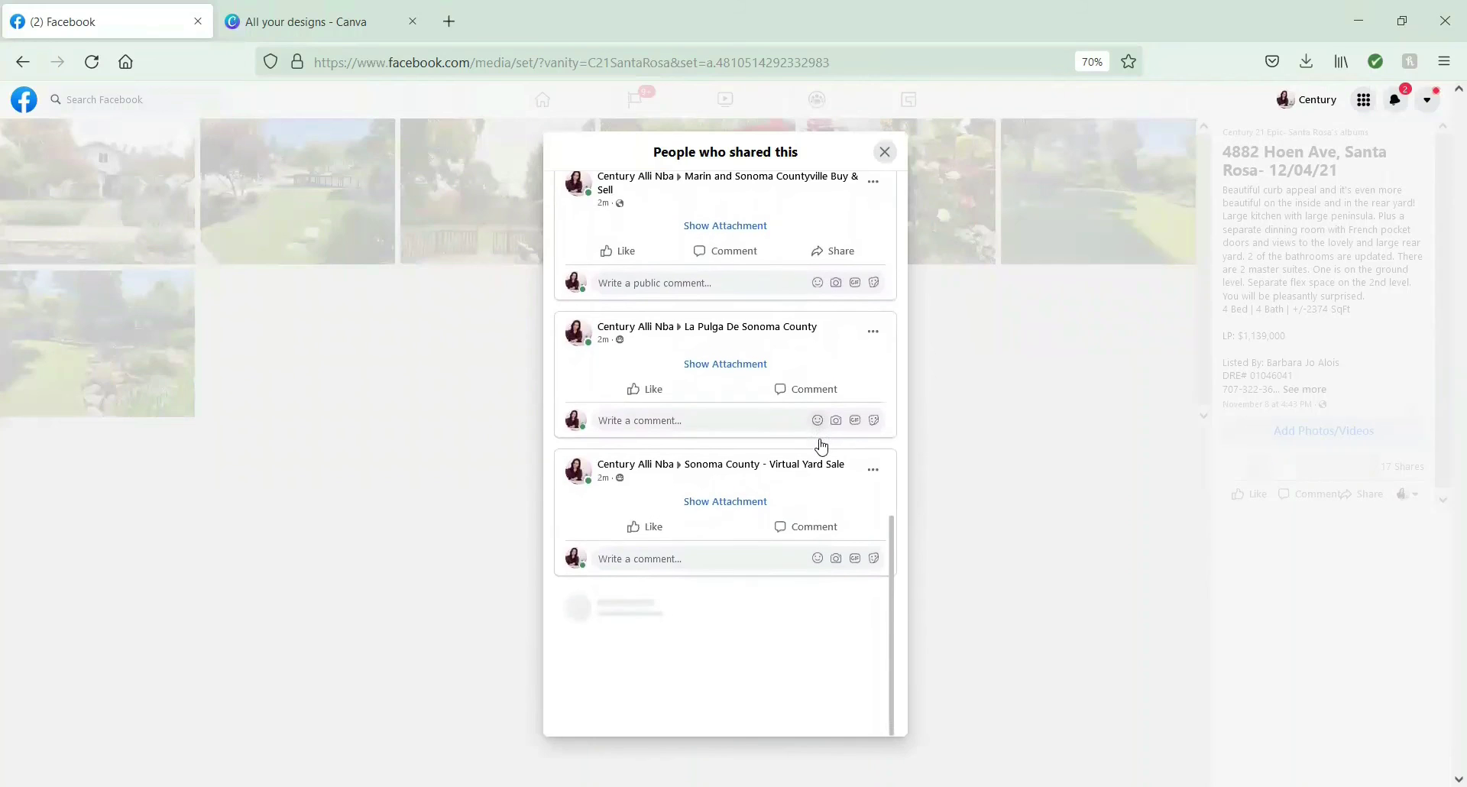
pyautogui.scroll(-2, 824, 446)
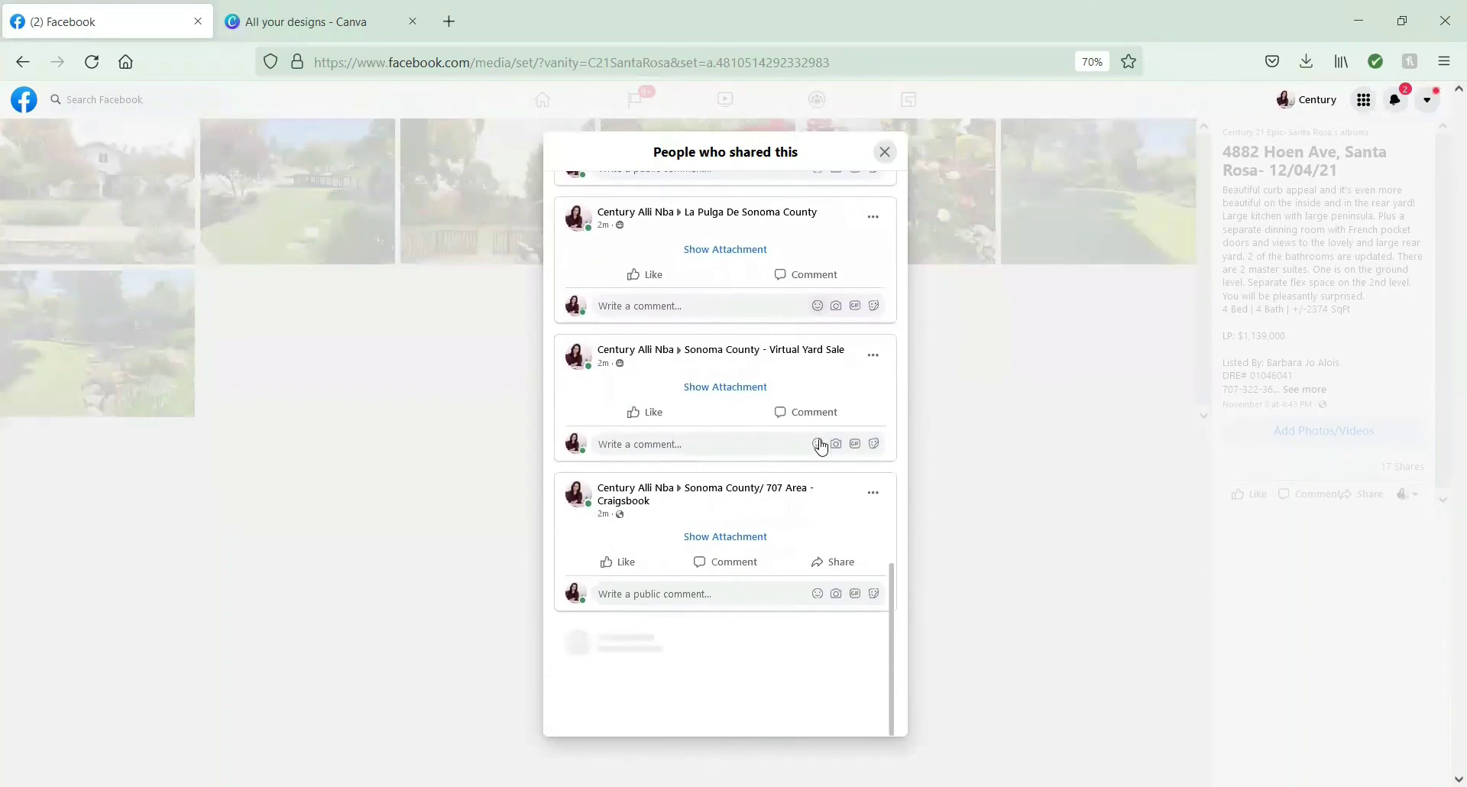
pyautogui.scroll(-2, 822, 448)
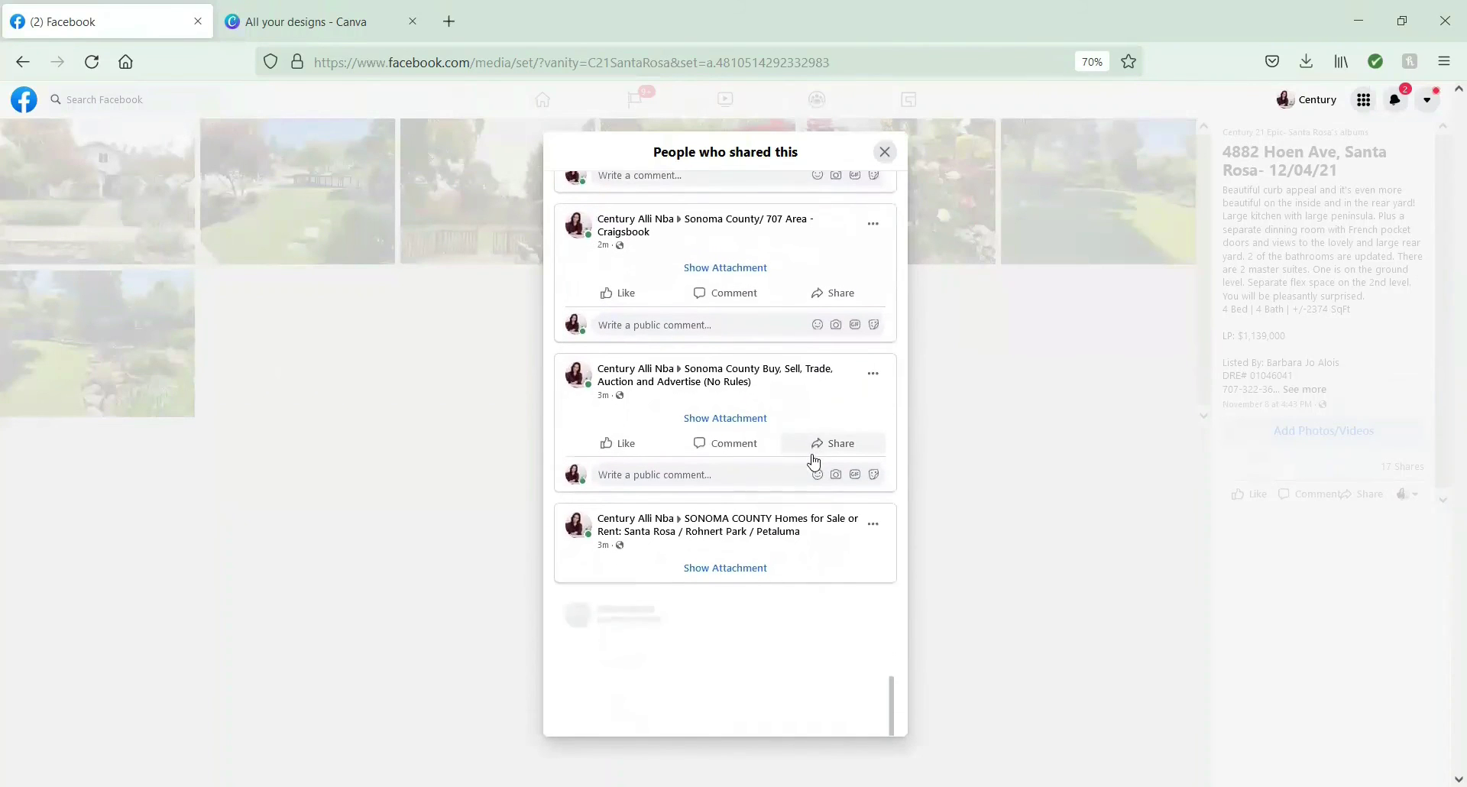
pyautogui.scroll(-2, 812, 463)
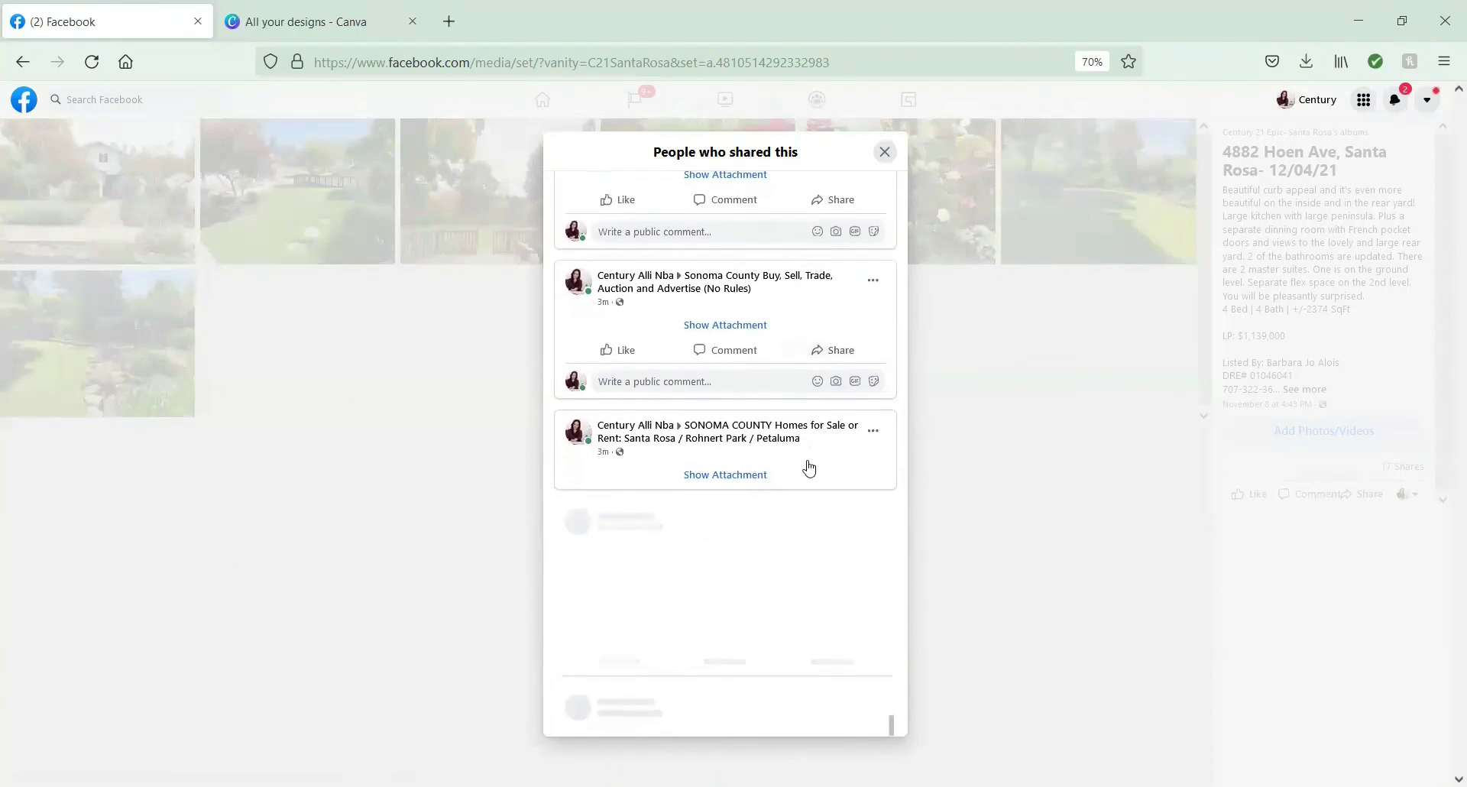
pyautogui.scroll(-3, 787, 496)
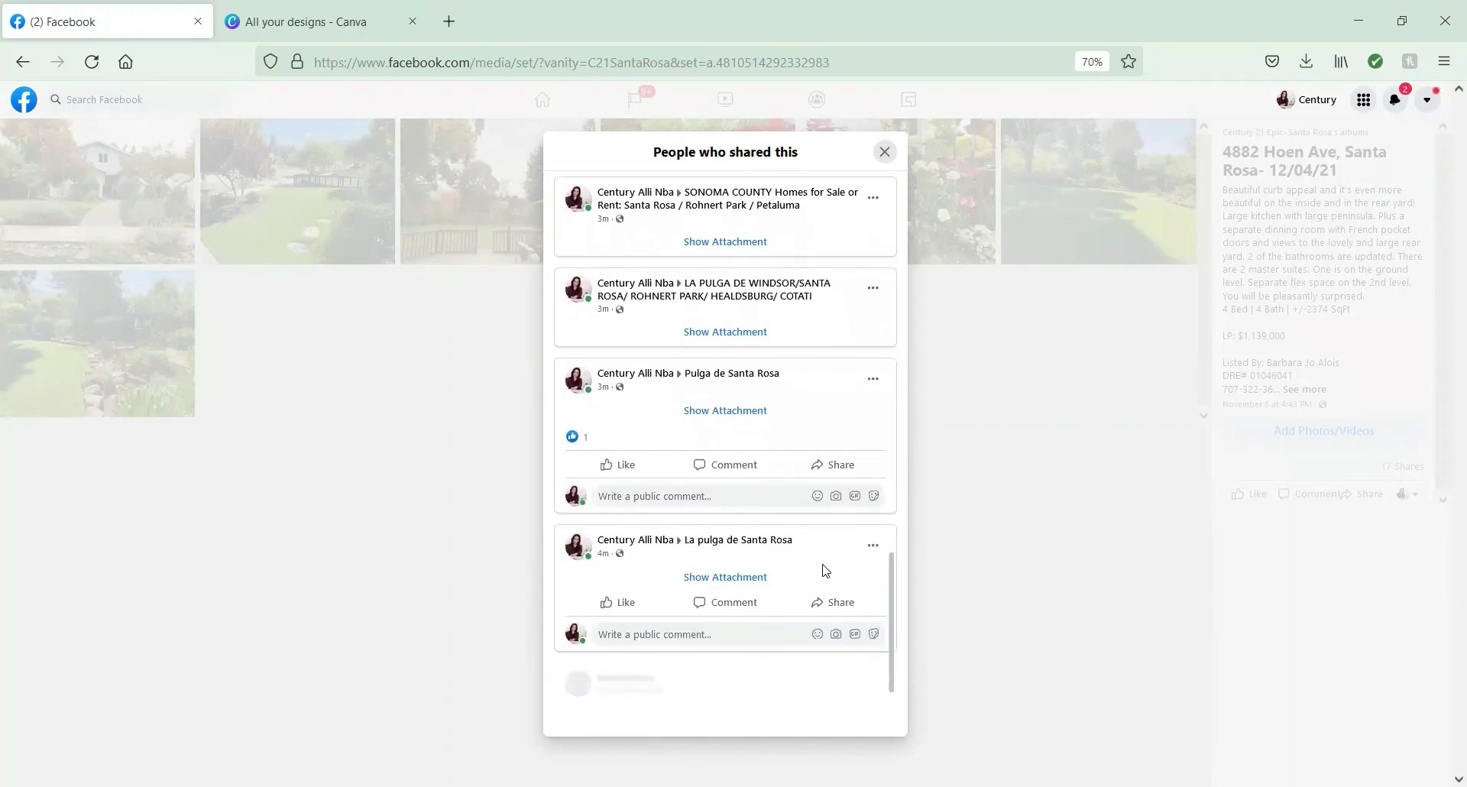
pyautogui.scroll(-3, 825, 573)
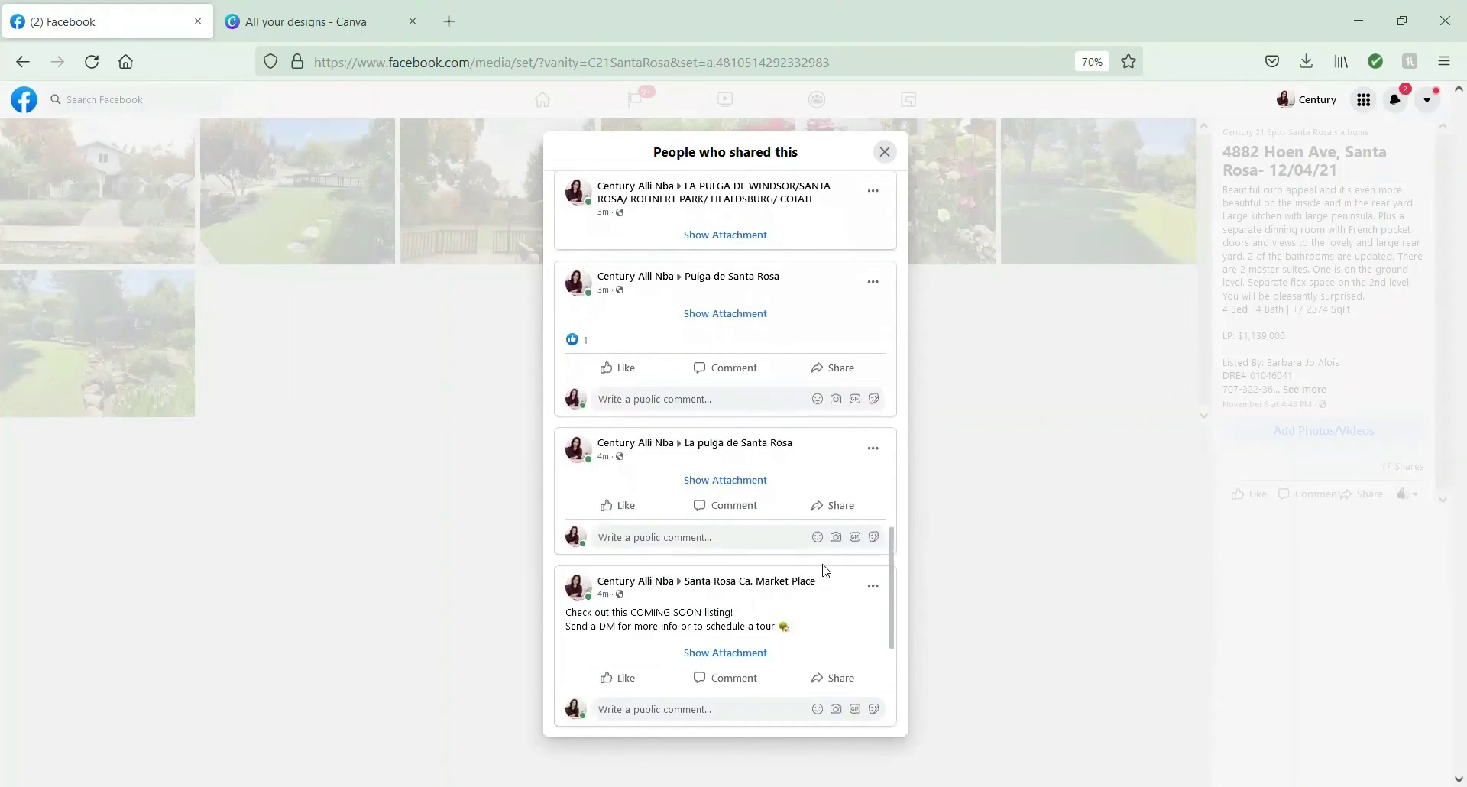
pyautogui.scroll(-2, 826, 572)
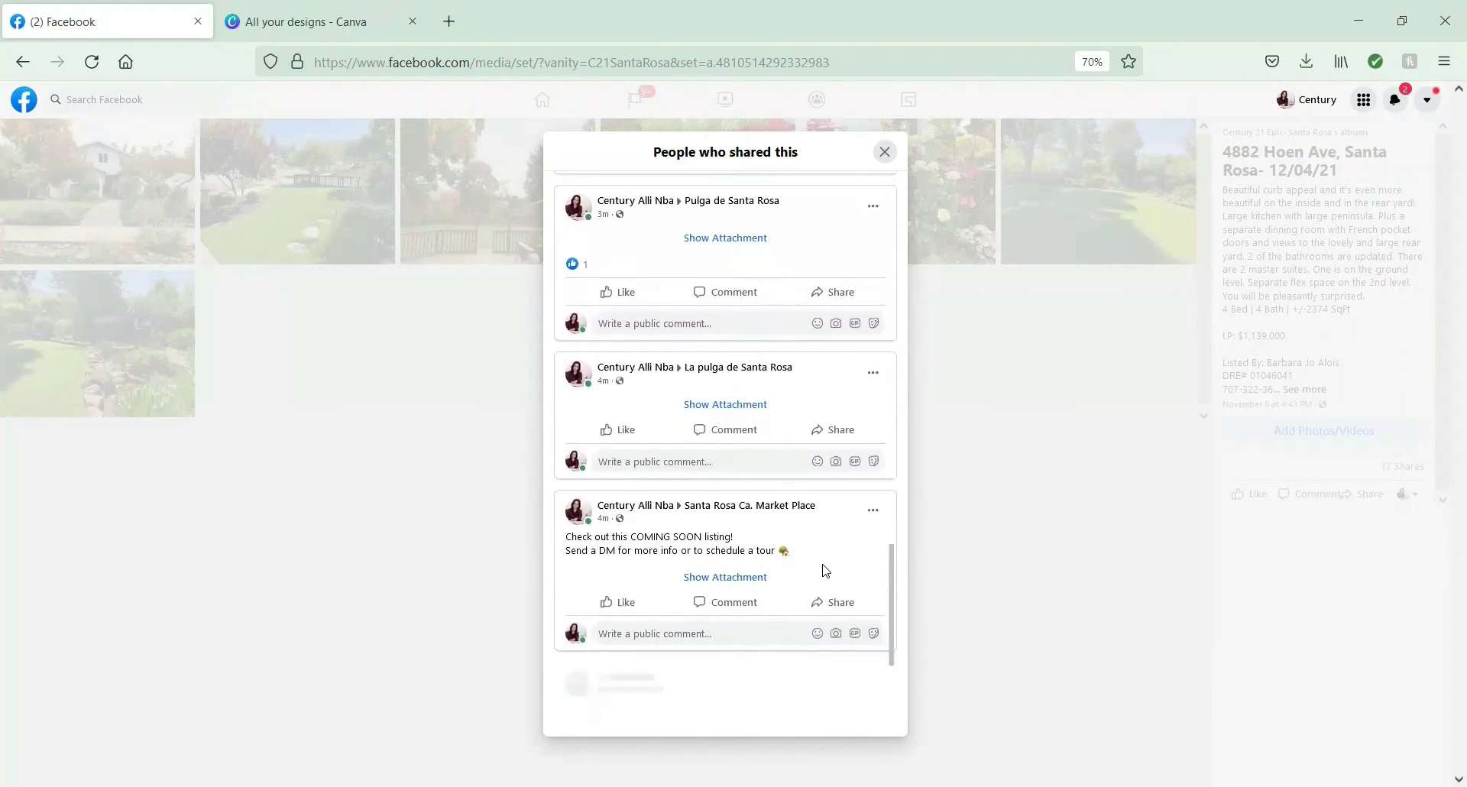
pyautogui.scroll(-2, 826, 572)
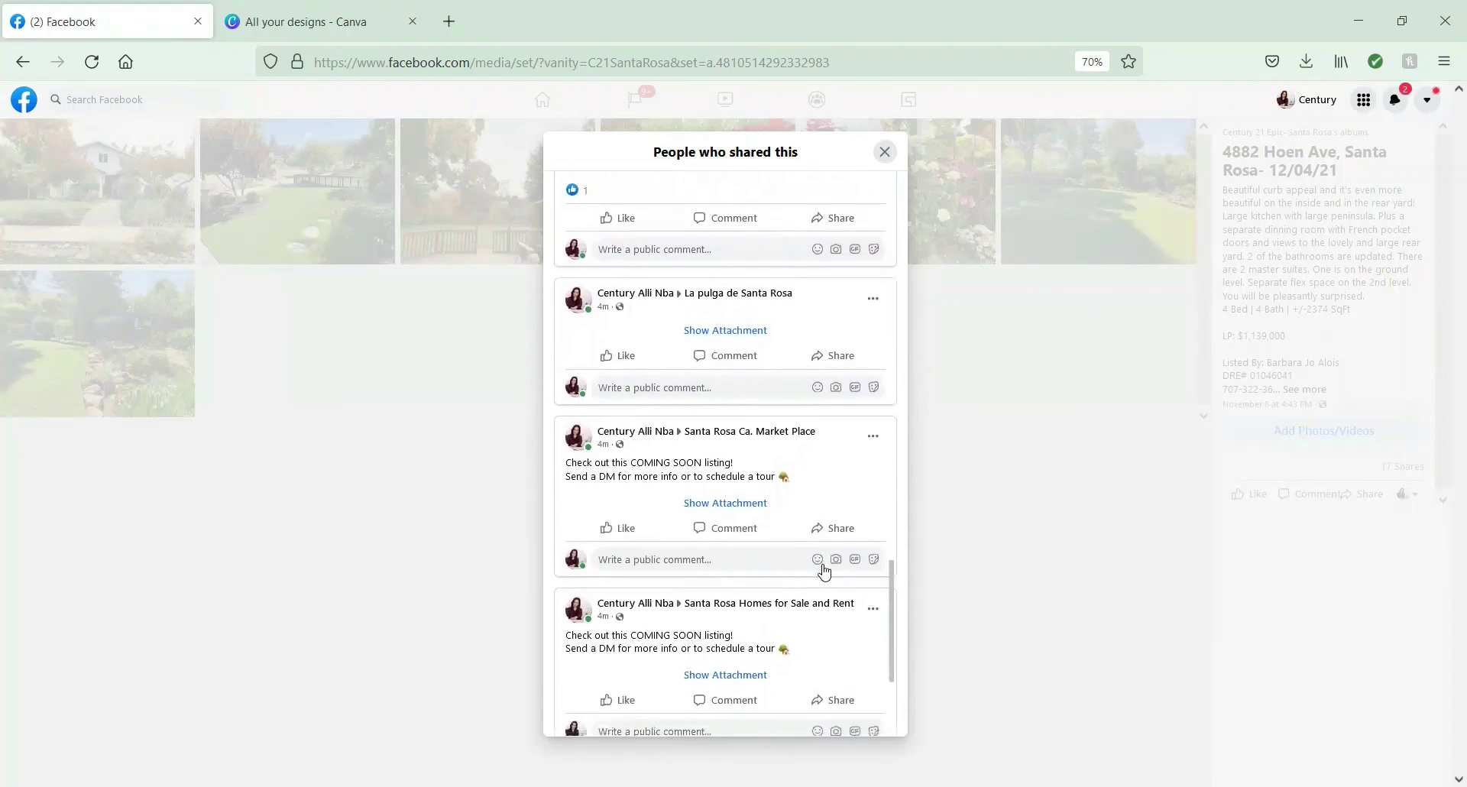
pyautogui.scroll(-2, 825, 572)
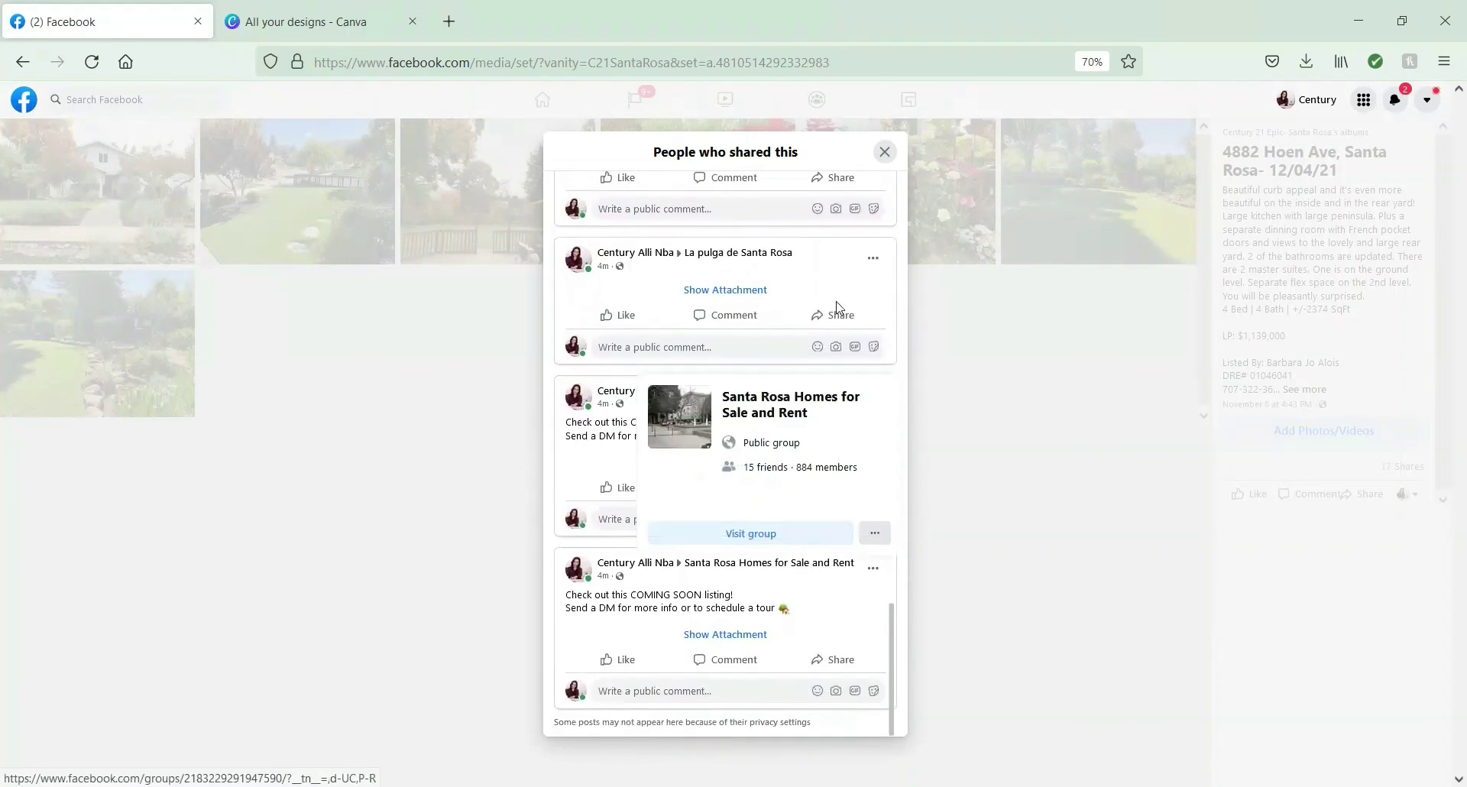
pyautogui.click(886, 153)
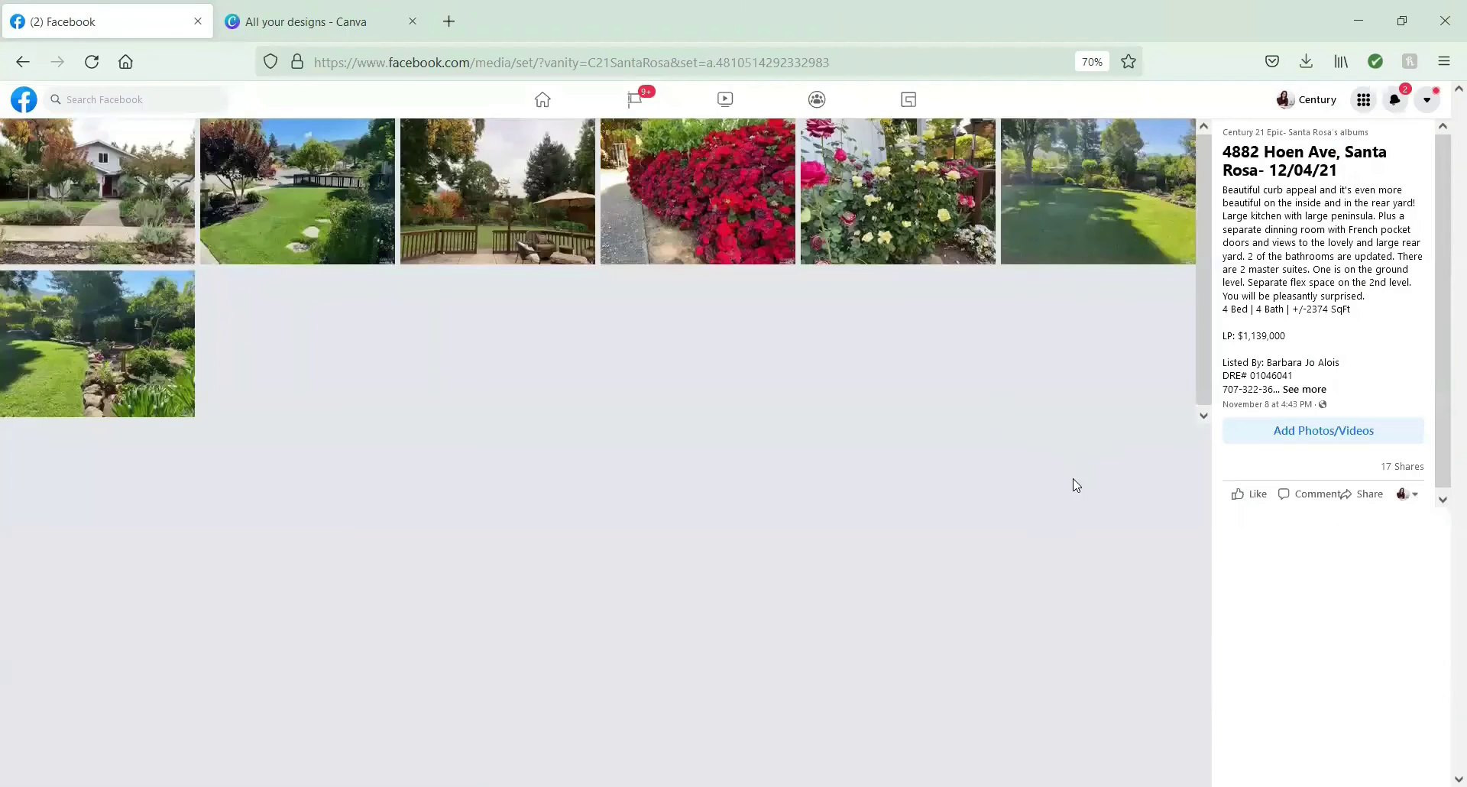
# Post the album to Sonoma County FaceBook CraigsList: Deals with "Check out this COMING SOON listing! Send a DM for more info or to schedule a tour 🏡".
pyautogui.click(1369, 498)
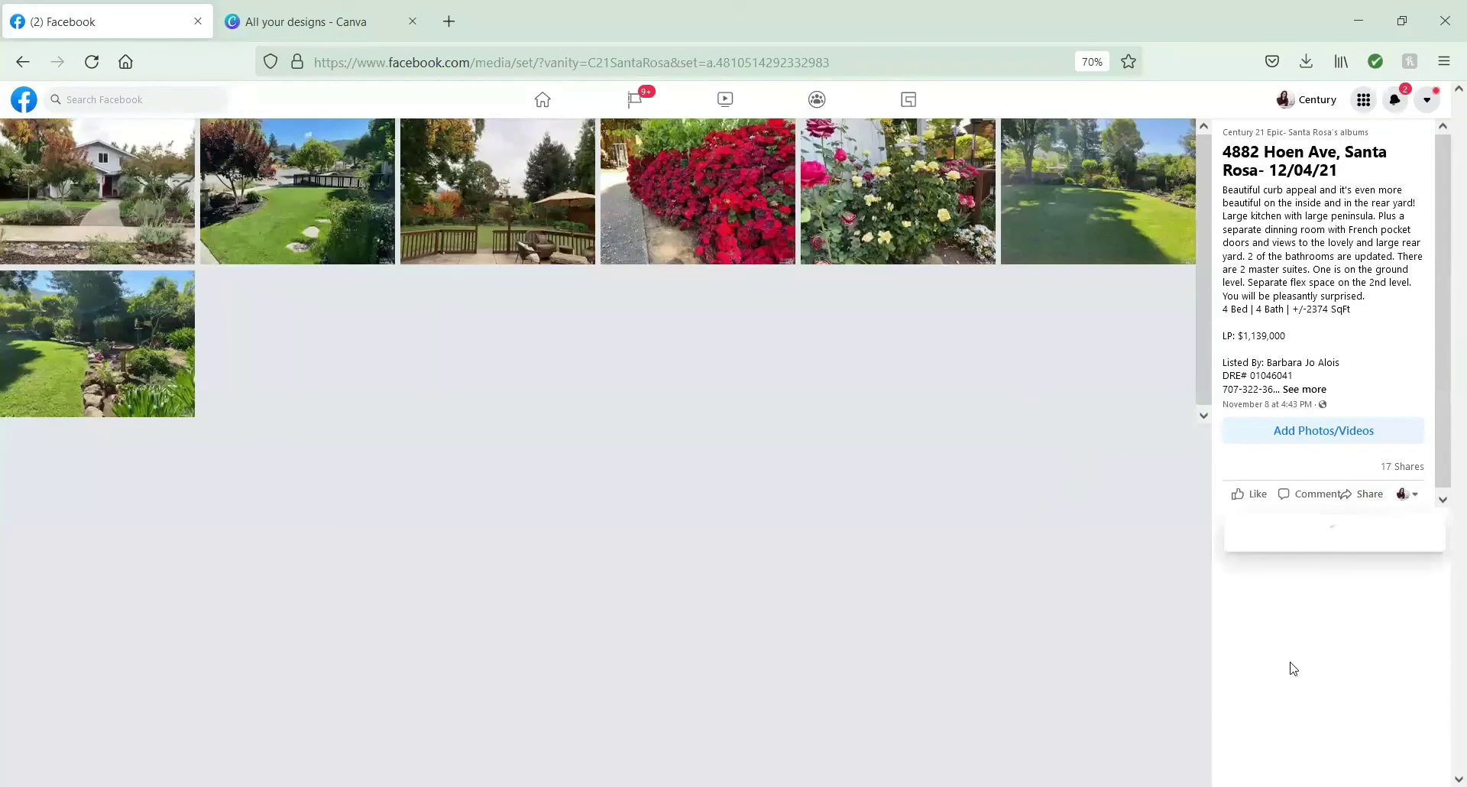
pyautogui.click(1291, 607)
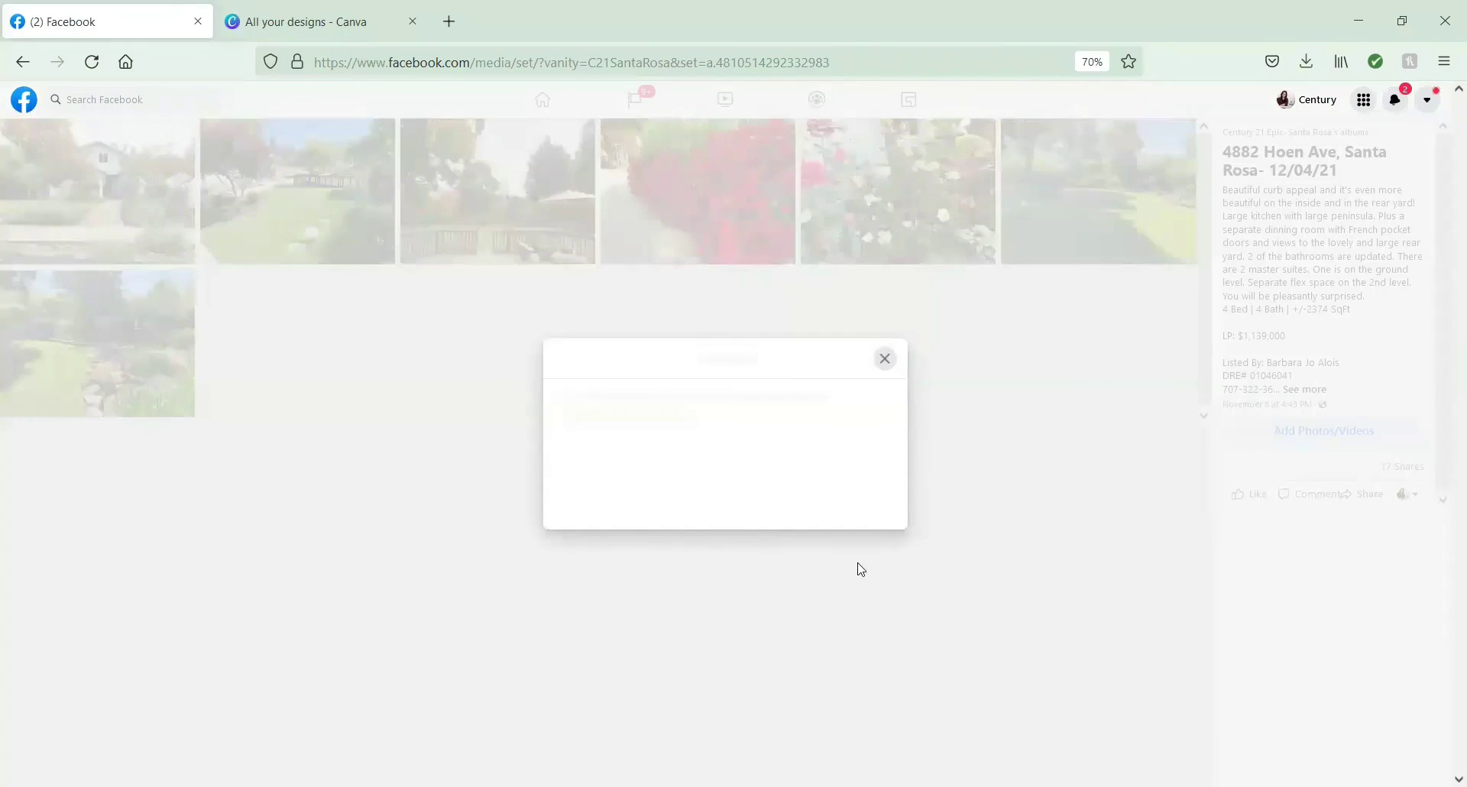
pyautogui.scroll(-3, 737, 450)
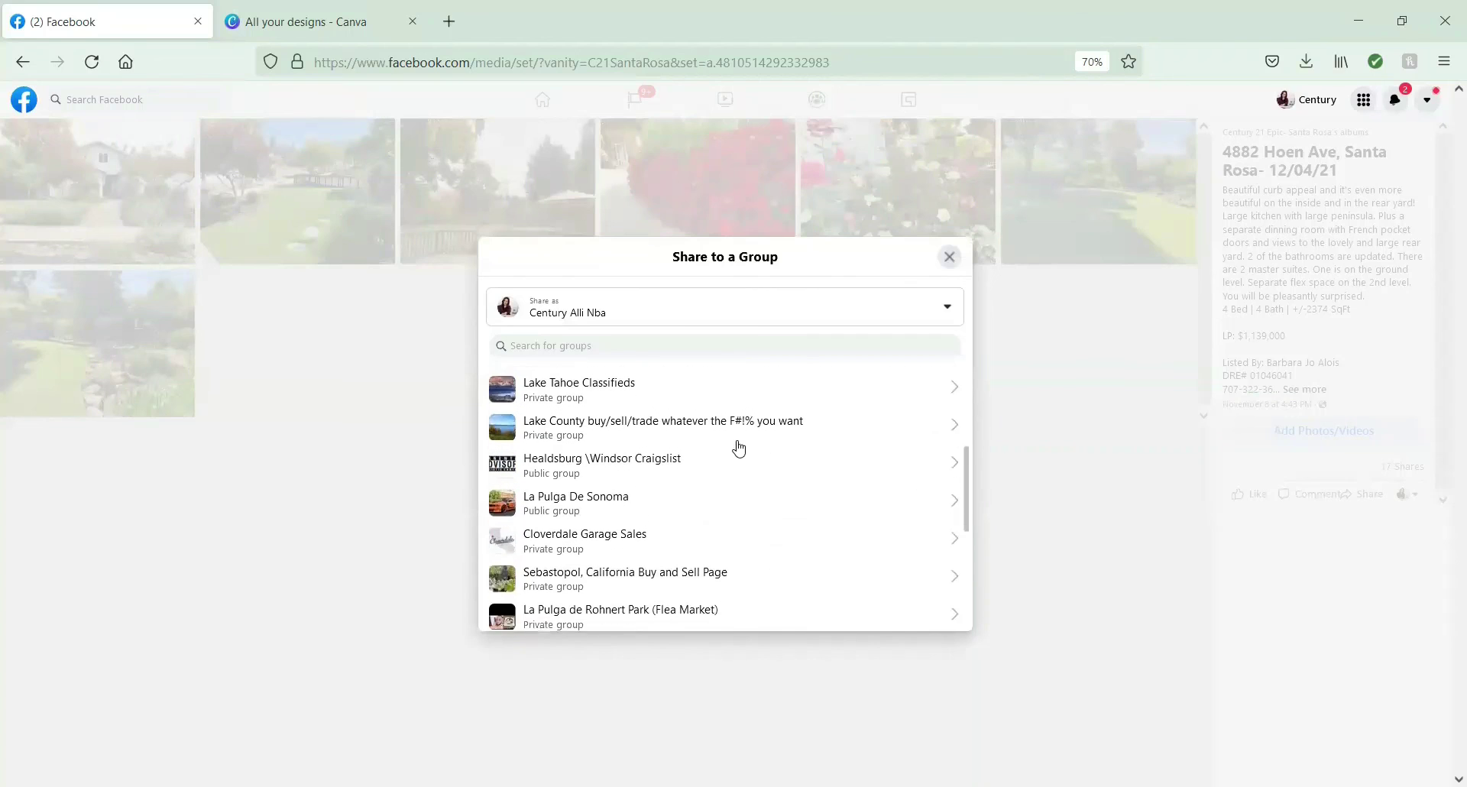
pyautogui.scroll(-5, 739, 448)
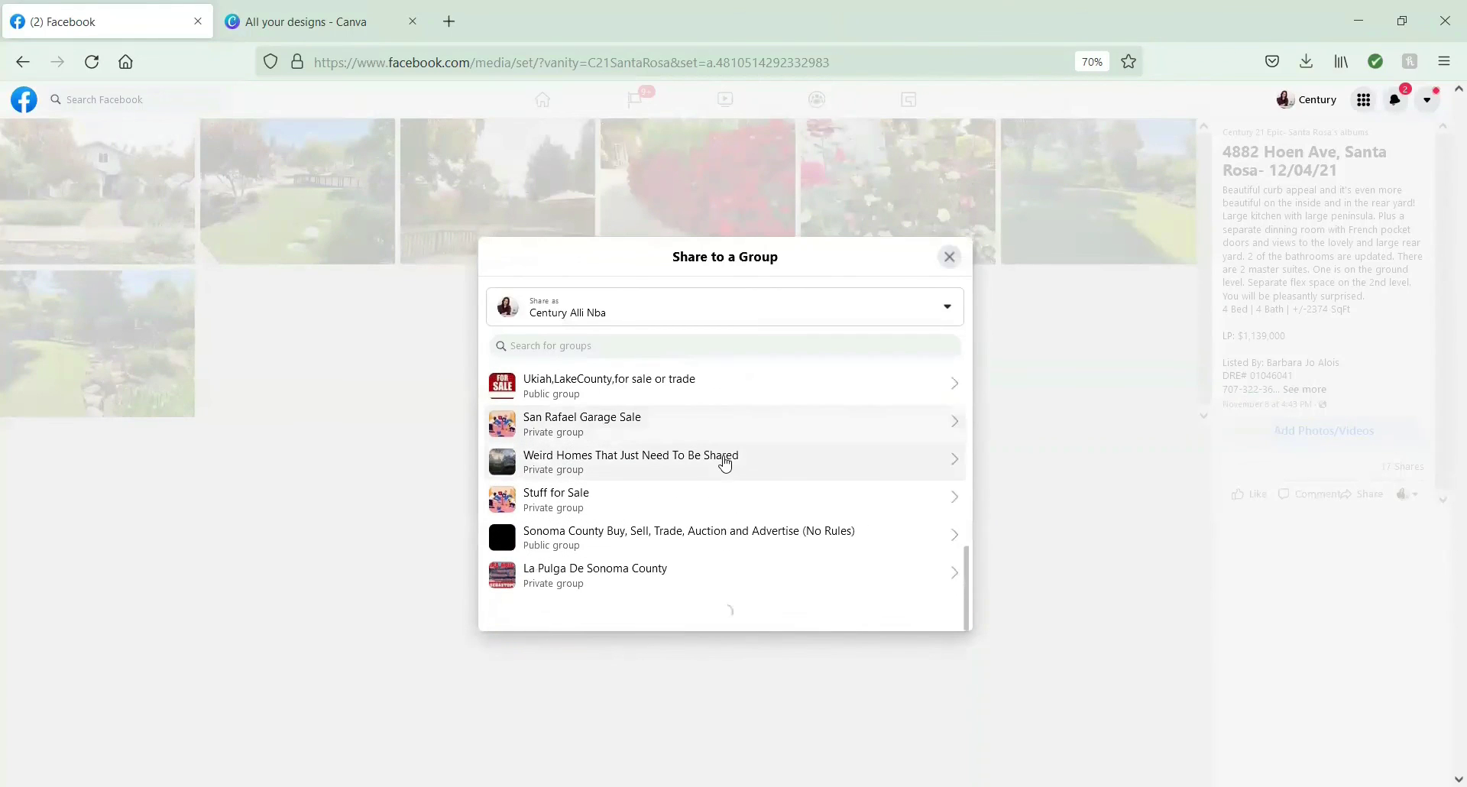
pyautogui.scroll(-1, 761, 452)
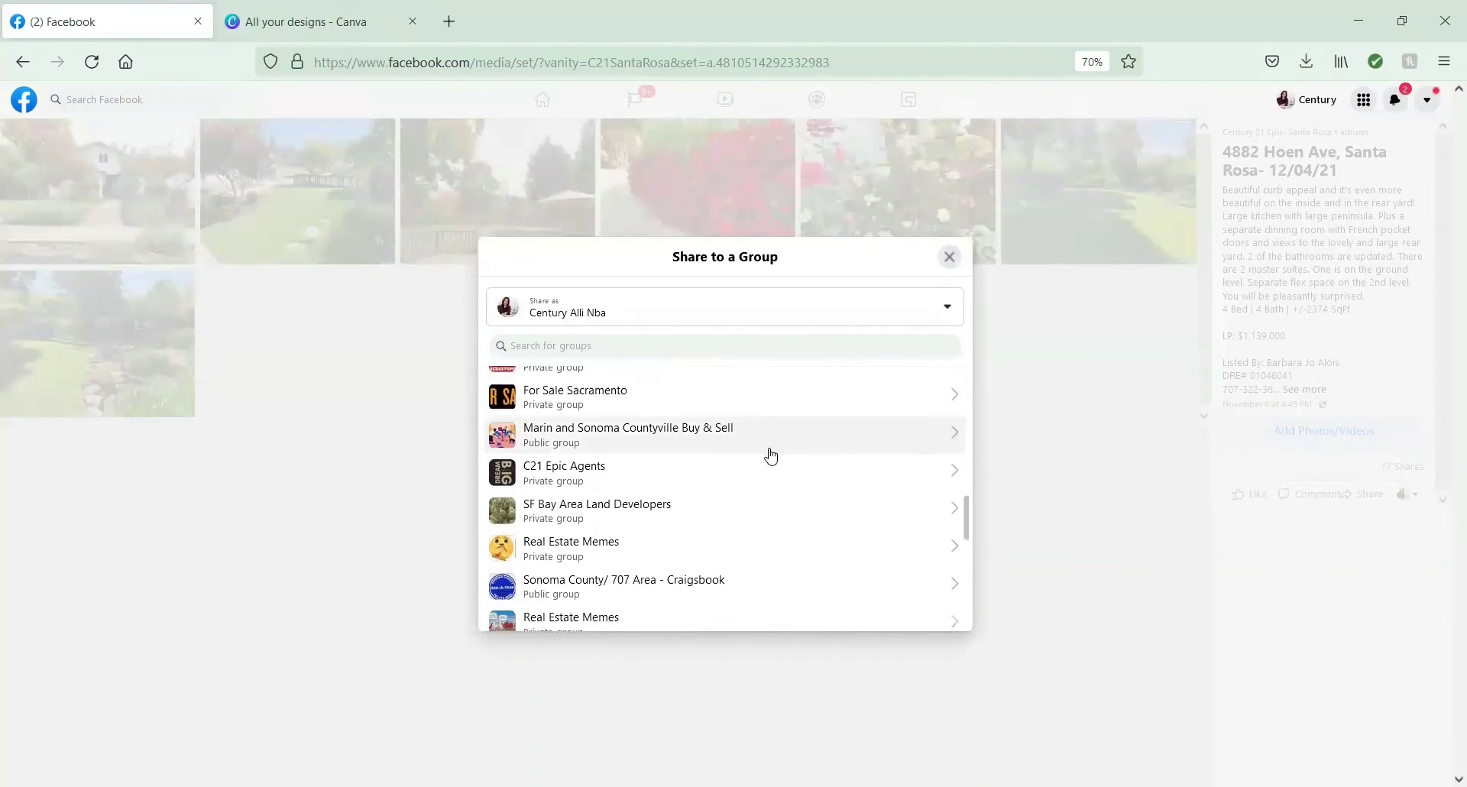
pyautogui.scroll(-3, 775, 452)
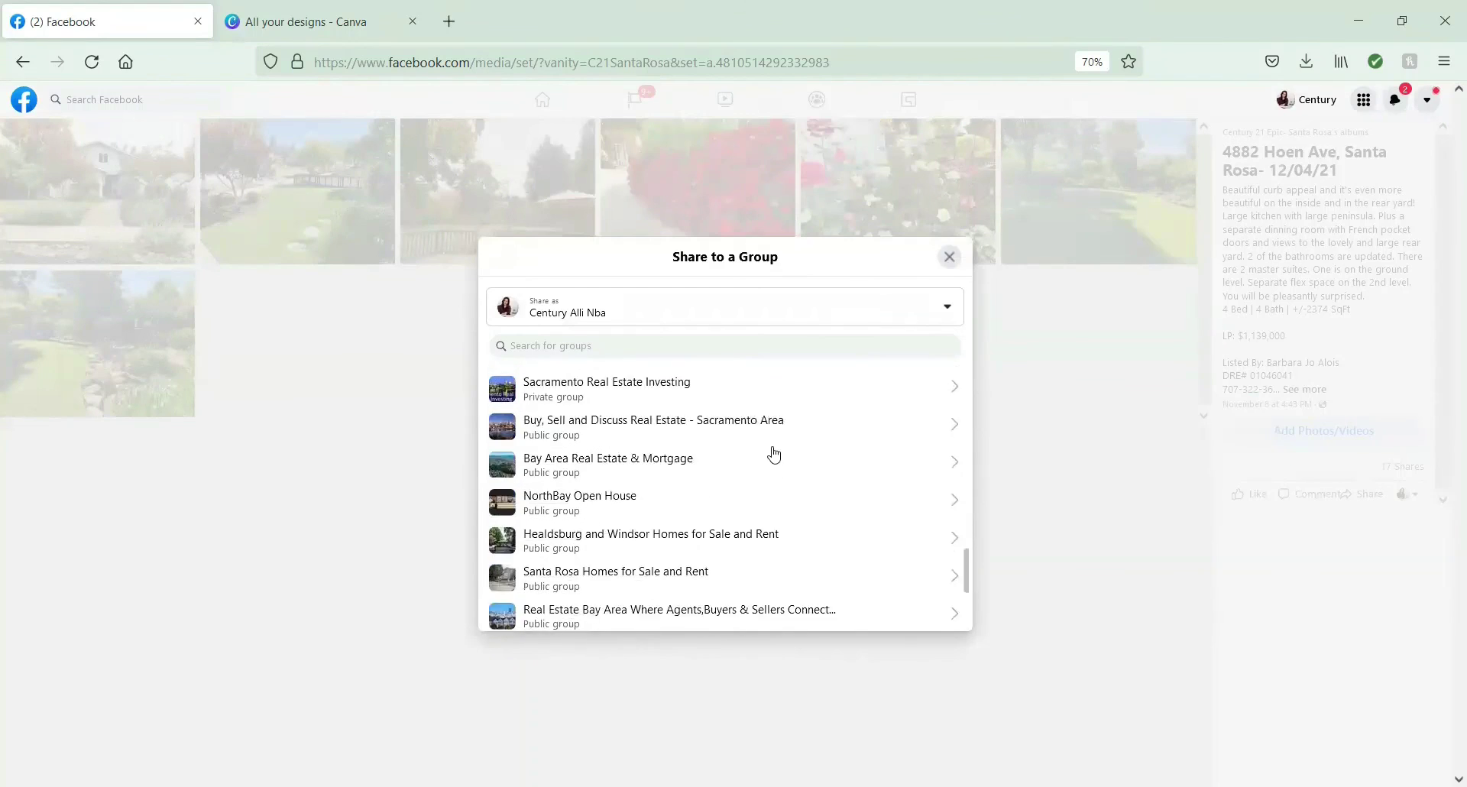
pyautogui.scroll(-6, 774, 455)
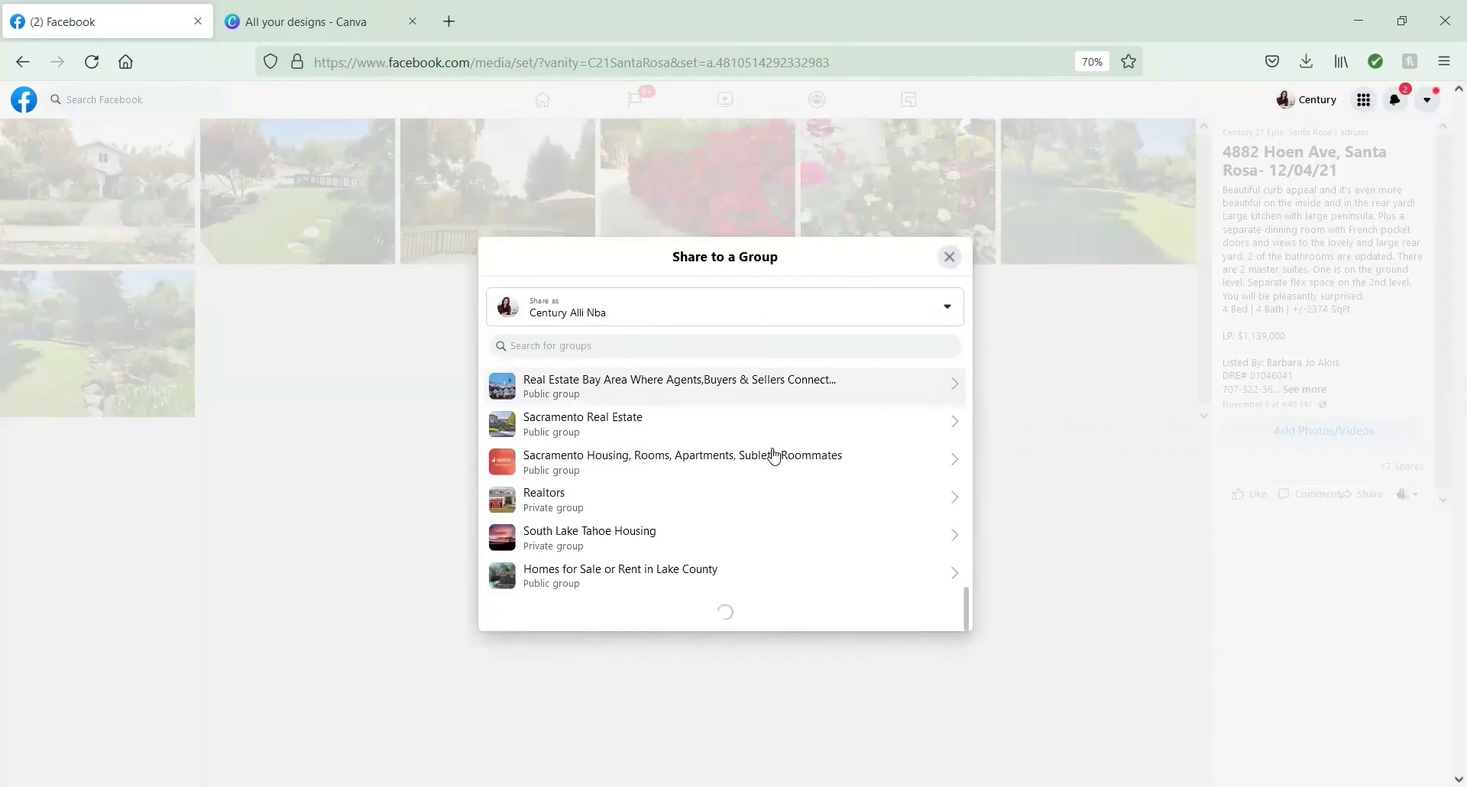
pyautogui.scroll(-10, 667, 600)
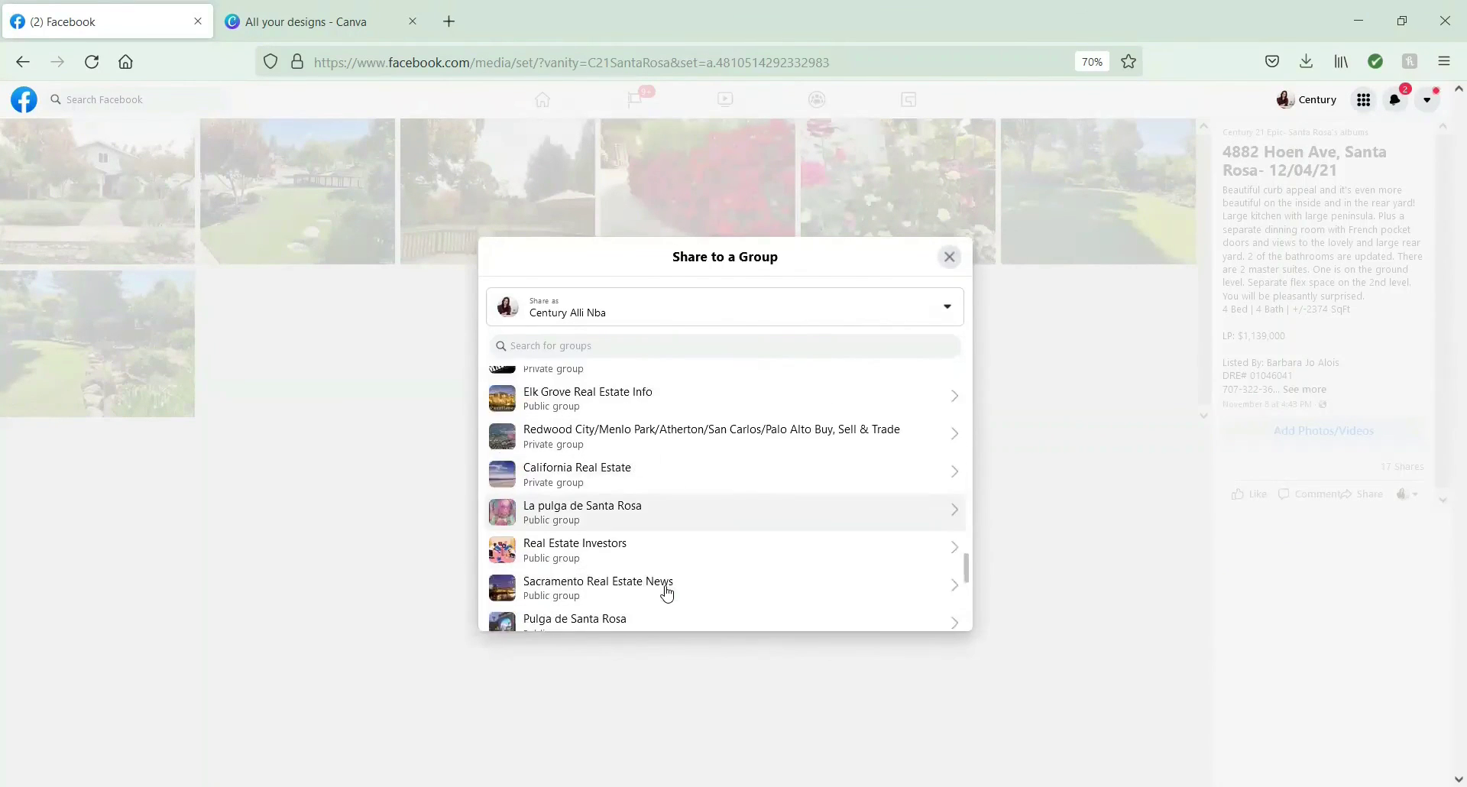
pyautogui.scroll(-5, 669, 592)
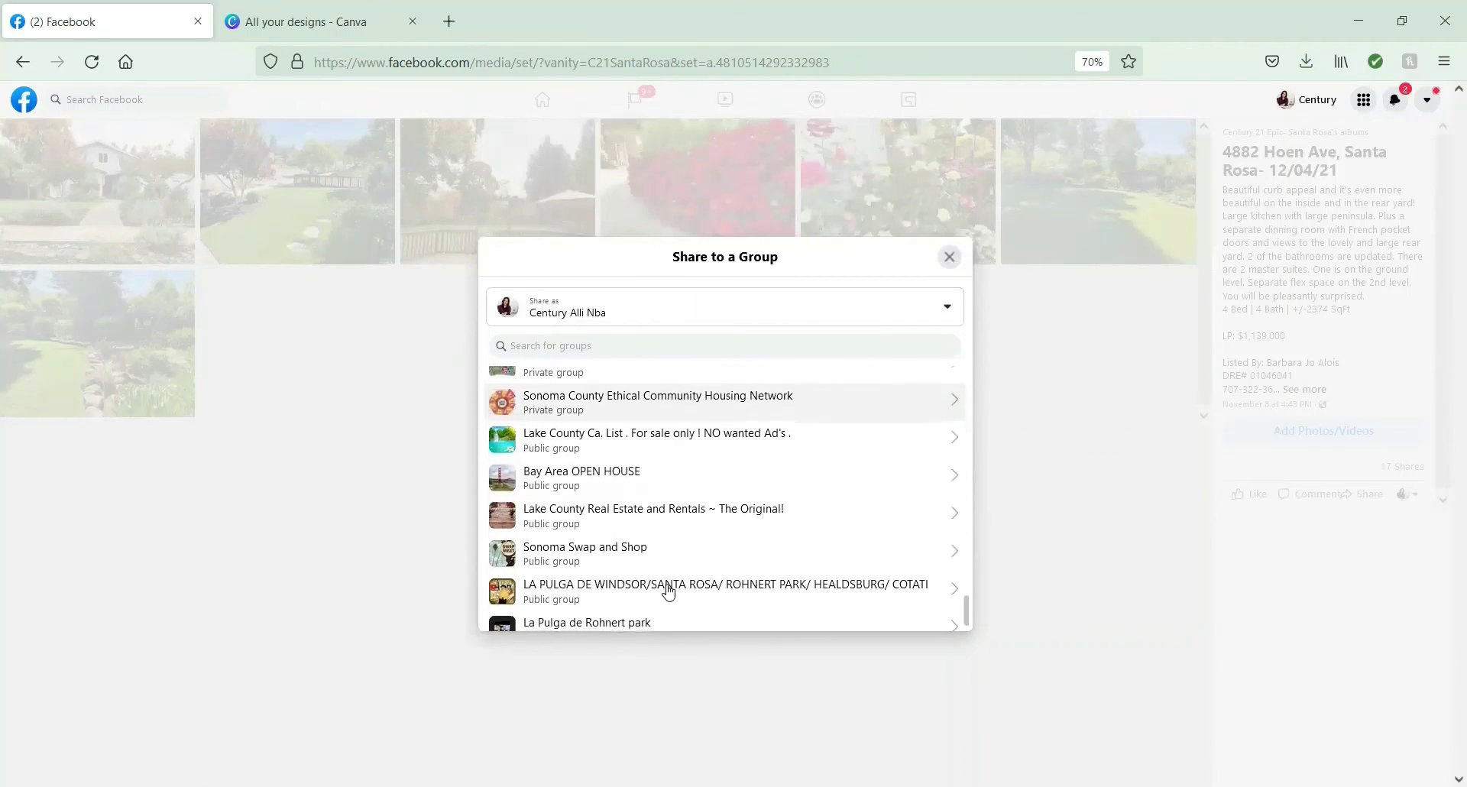
pyautogui.scroll(-1, 669, 593)
pyautogui.scroll(-4, 670, 592)
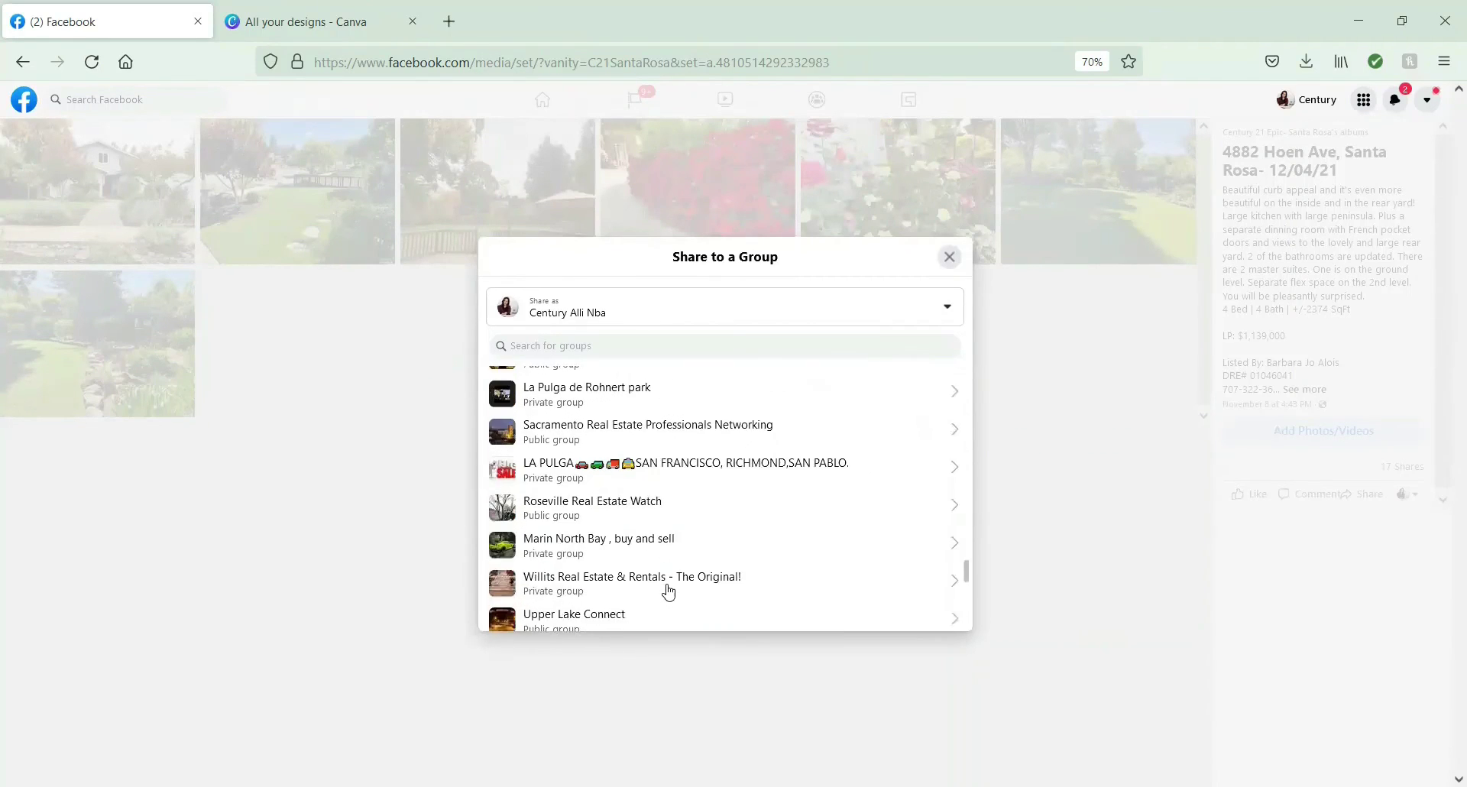
pyautogui.scroll(-5, 673, 589)
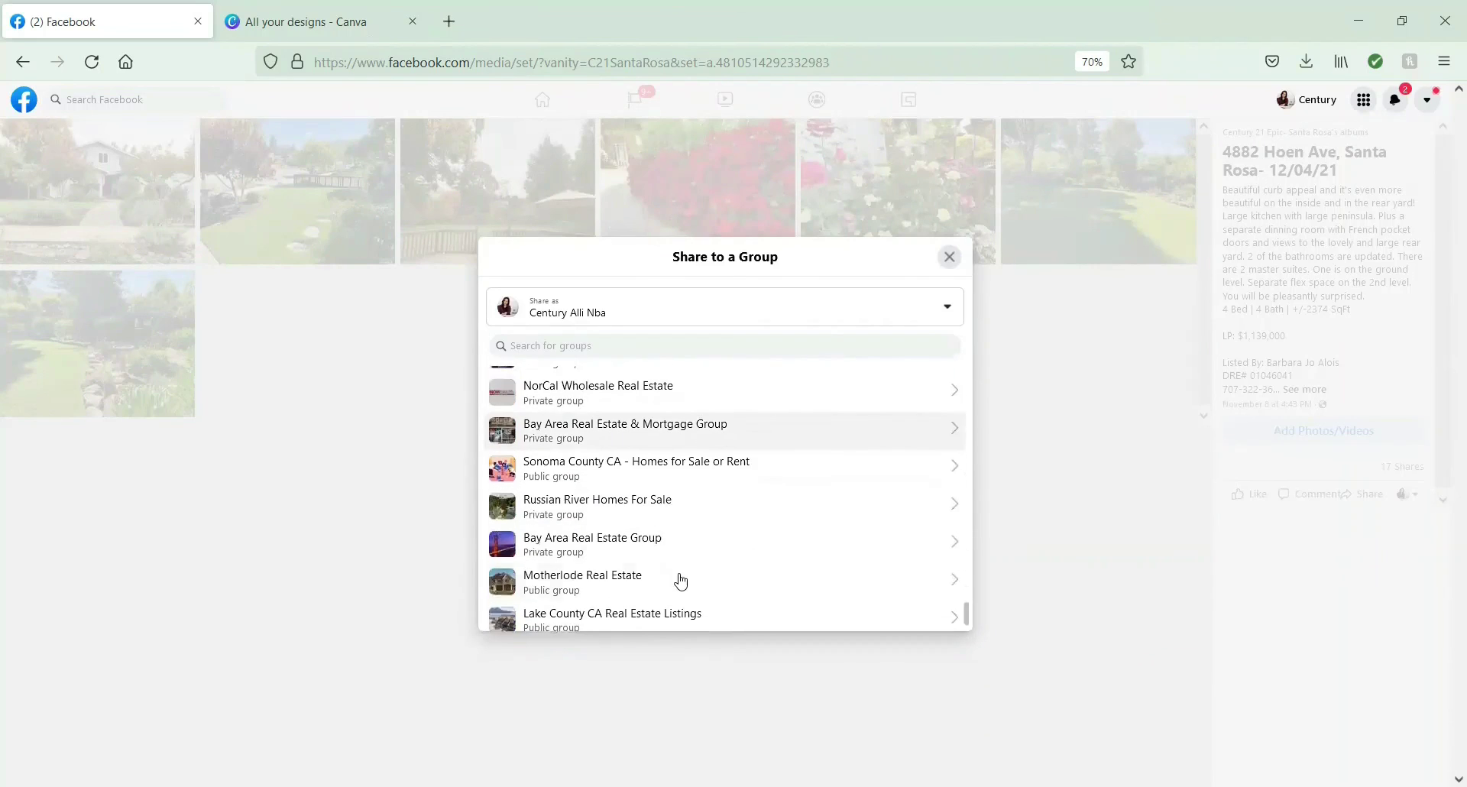
pyautogui.scroll(-5, 686, 570)
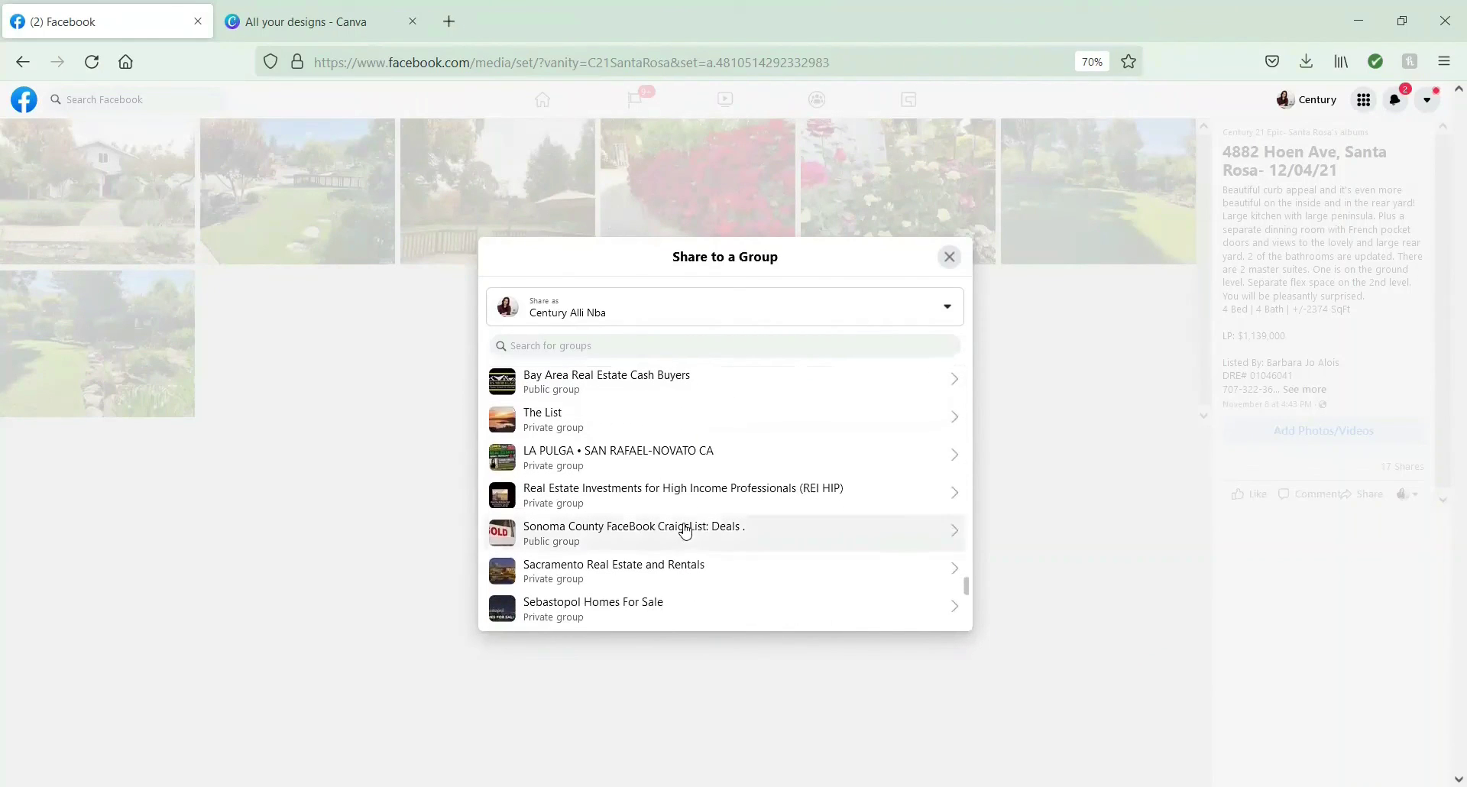
pyautogui.click(689, 533)
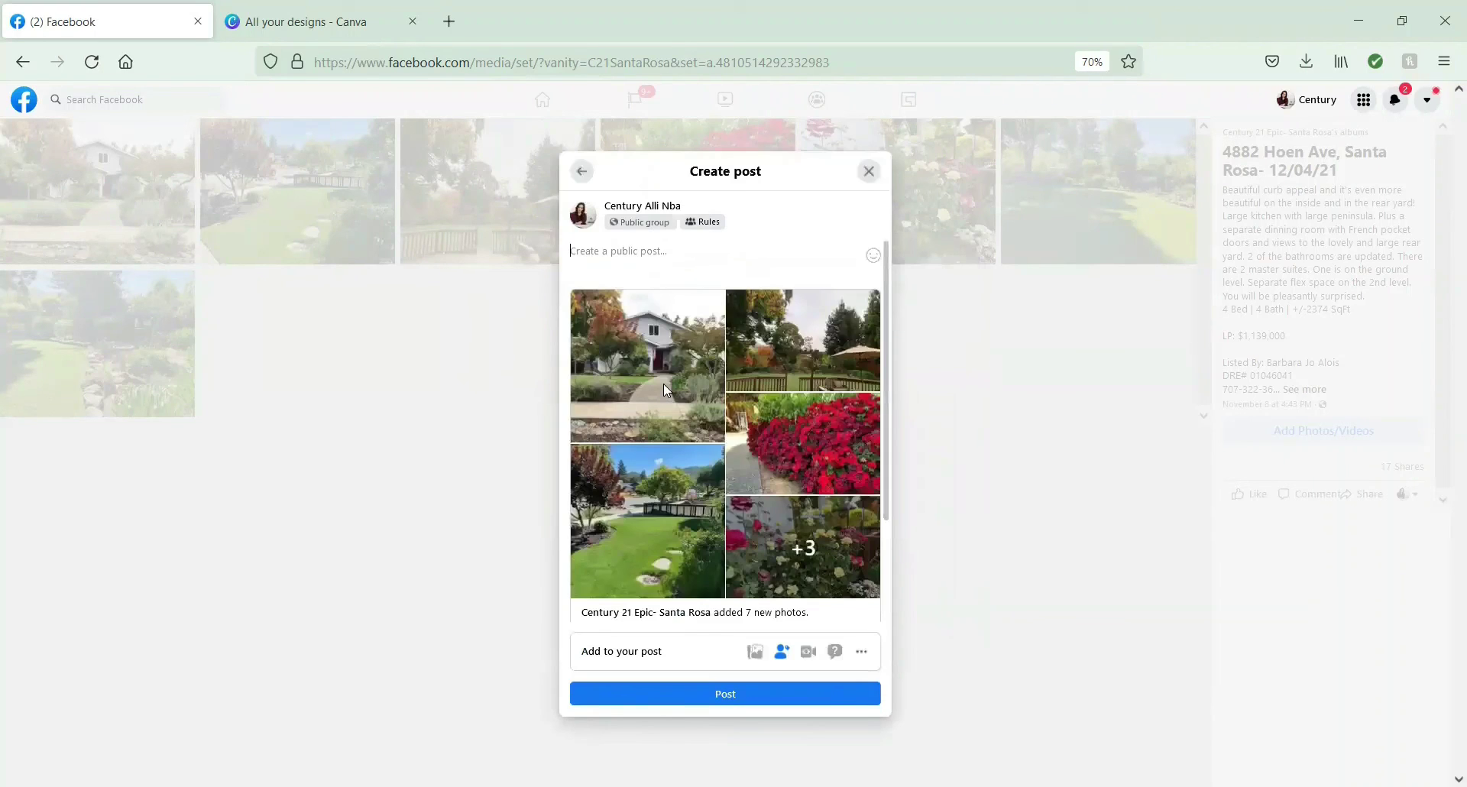
pyautogui.write('Check out this COMING SOON listing! Send a DM for more info or to schedule a tour 🏡')
pyautogui.click(726, 694)
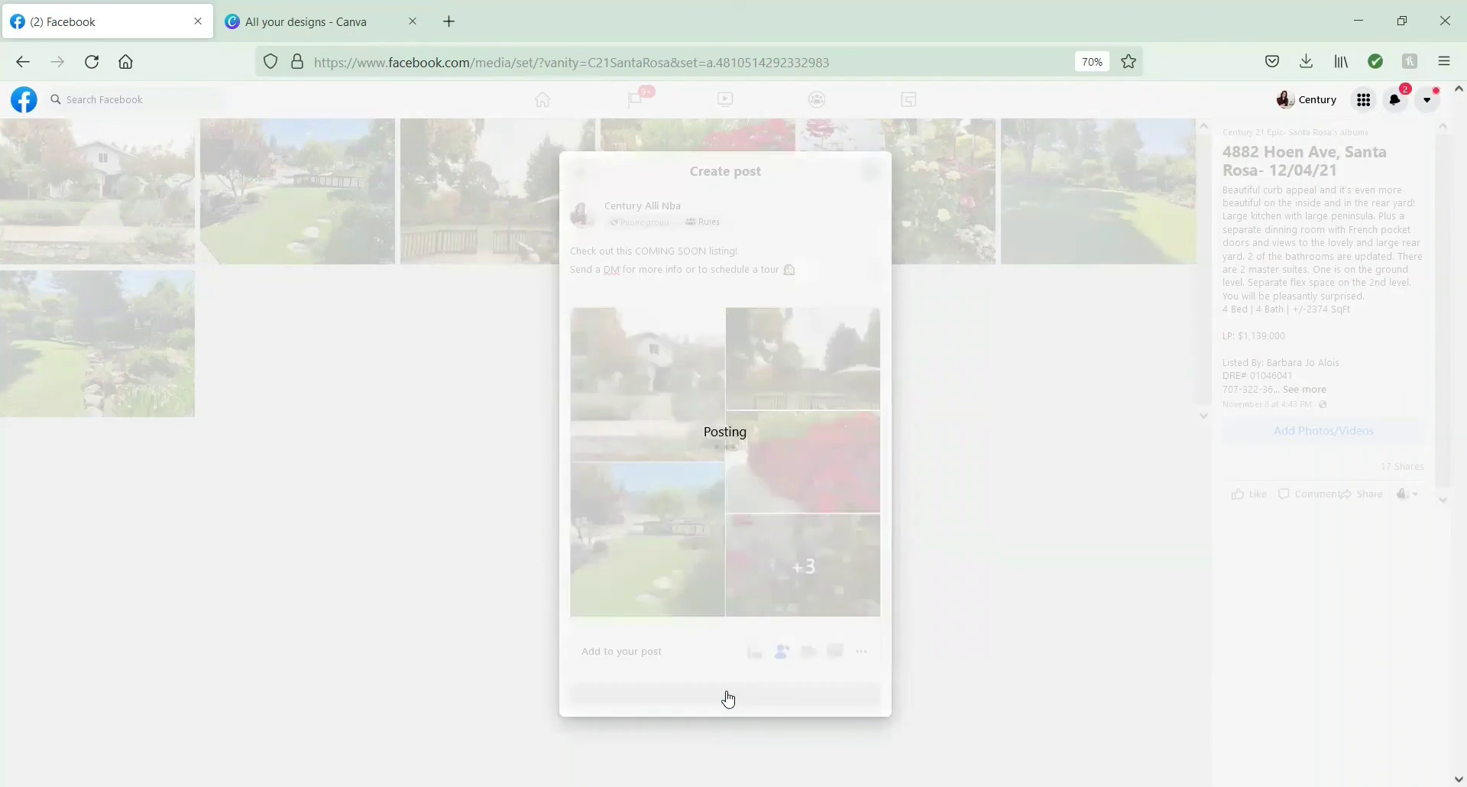